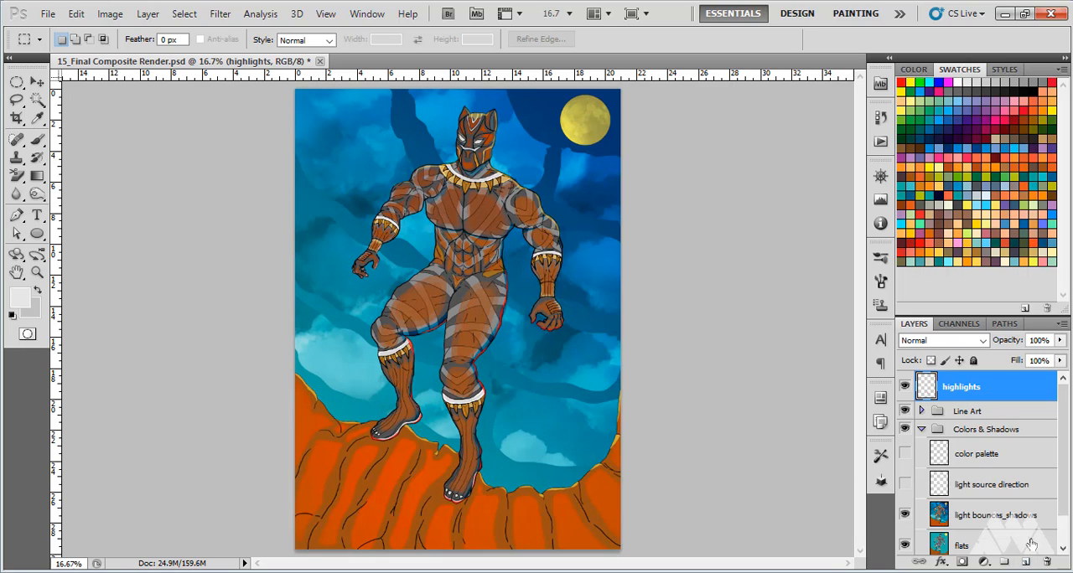
Add a new layer named vfx above the highlights layer and set its blend mode to Screen
{"action": "left_click", "coordinate": [1025, 562]}
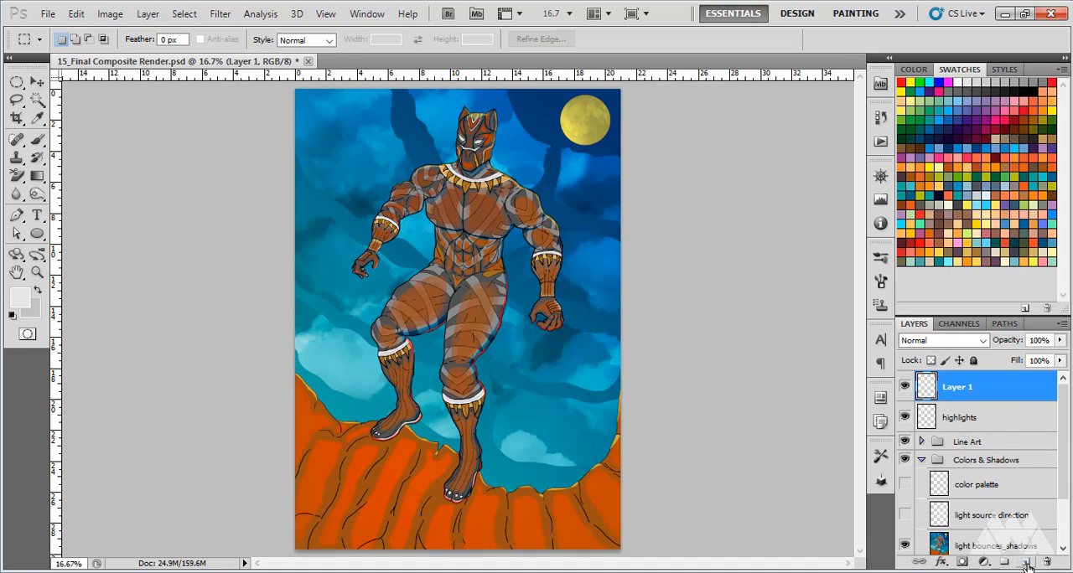
{"action": "double_click", "coordinate": [957, 388]}
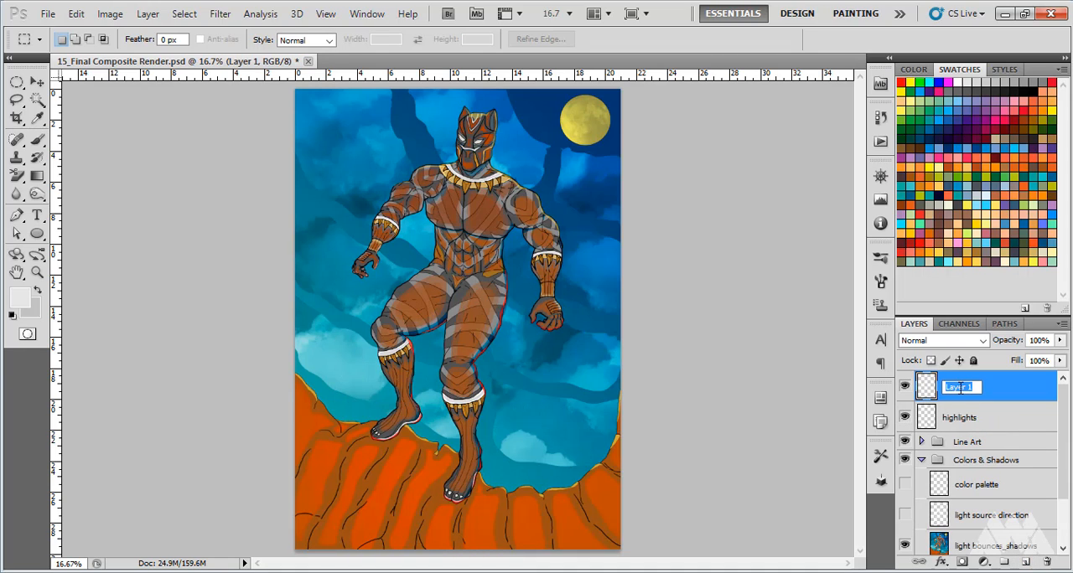
{"action": "type", "text": "vfx"}
{"action": "key", "text": "Return"}
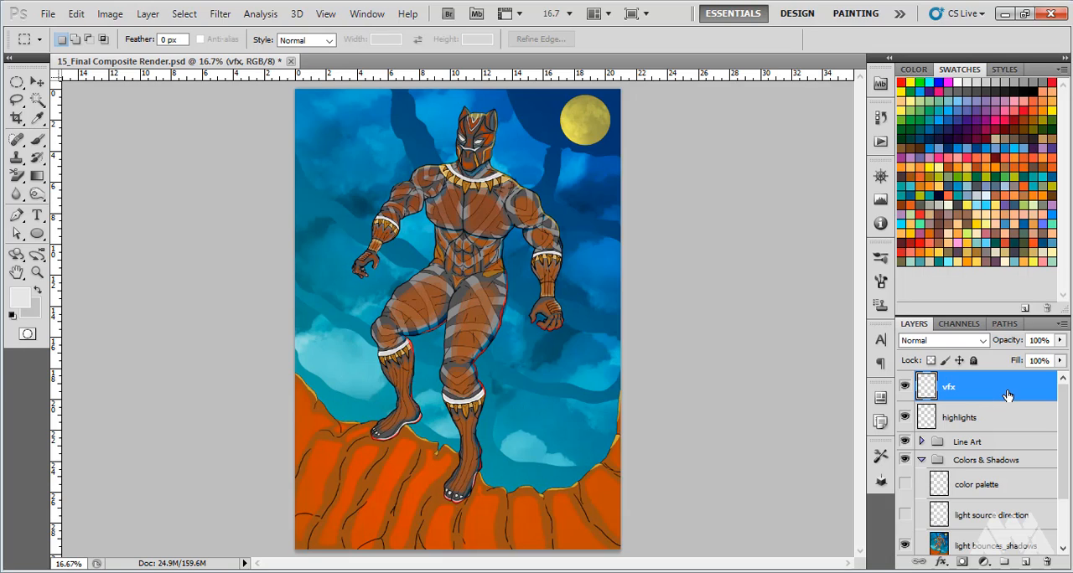
{"action": "left_click", "coordinate": [984, 343]}
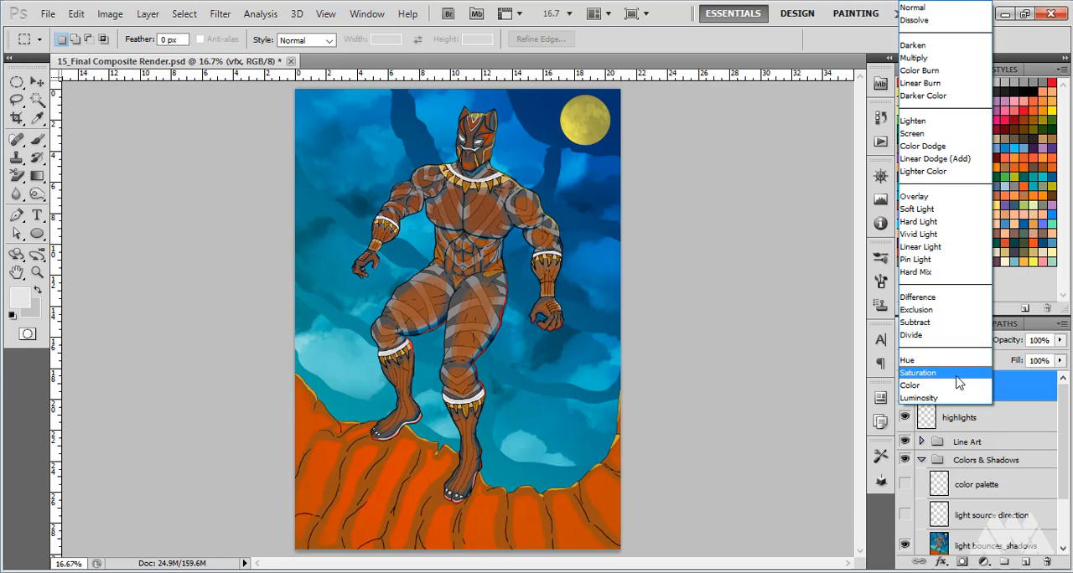
{"action": "left_click", "coordinate": [920, 134]}
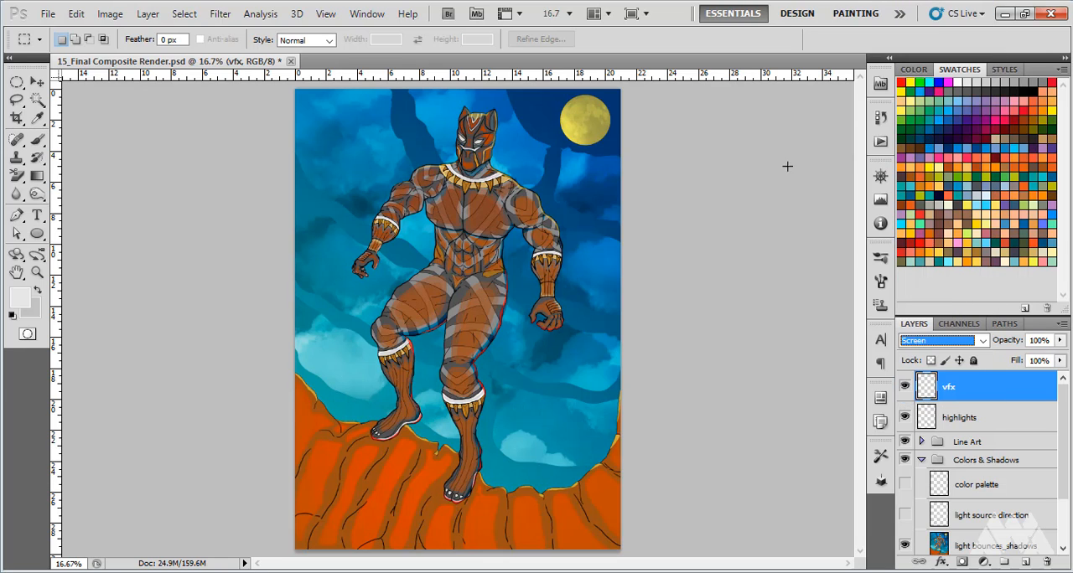
Restore the default black and white colours and fill the vfx layer with black using the Paint Bucket
{"action": "left_click", "coordinate": [12, 316]}
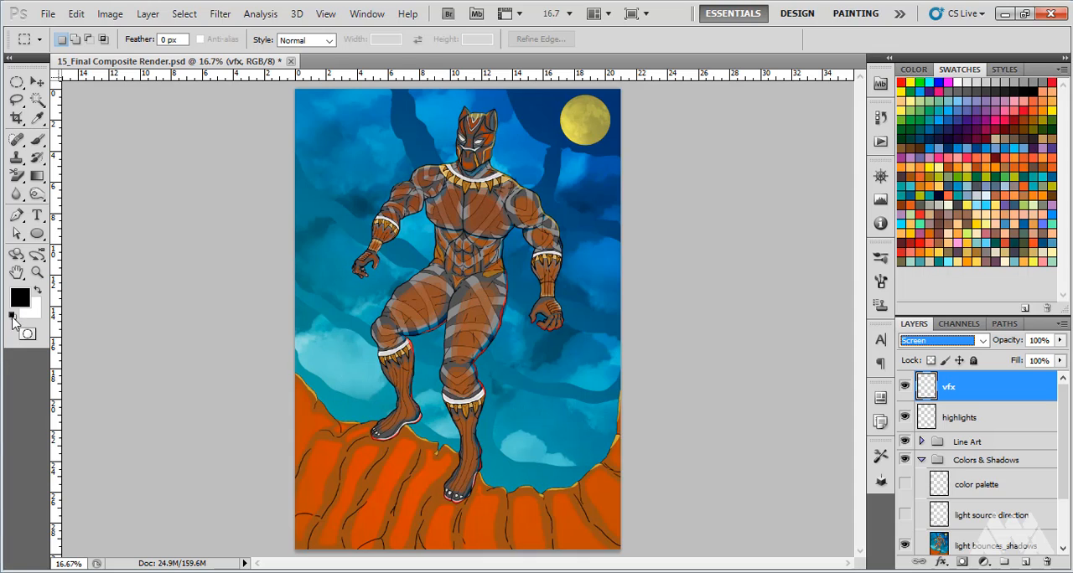
{"action": "left_click", "coordinate": [37, 177]}
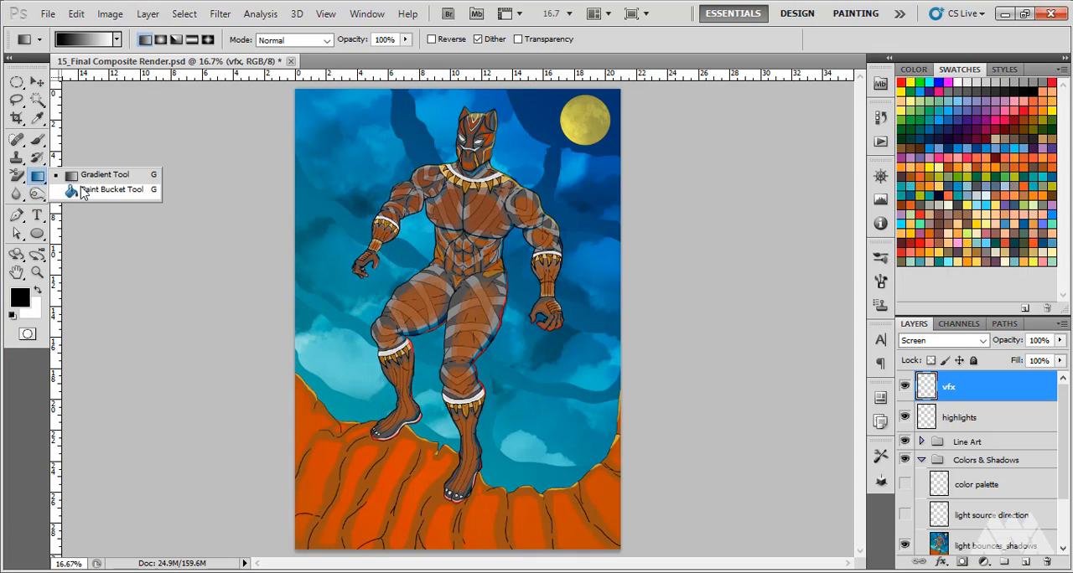
{"action": "left_click", "coordinate": [81, 188]}
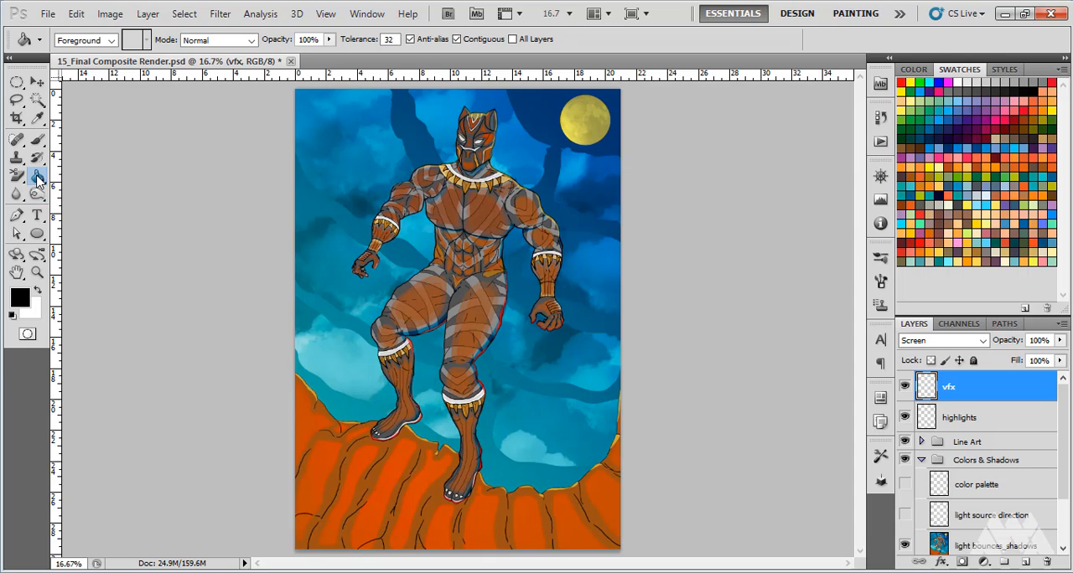
{"action": "left_click", "coordinate": [417, 264]}
Set the Paint Bucket's painting mode to Screen
{"action": "left_click", "coordinate": [249, 43]}
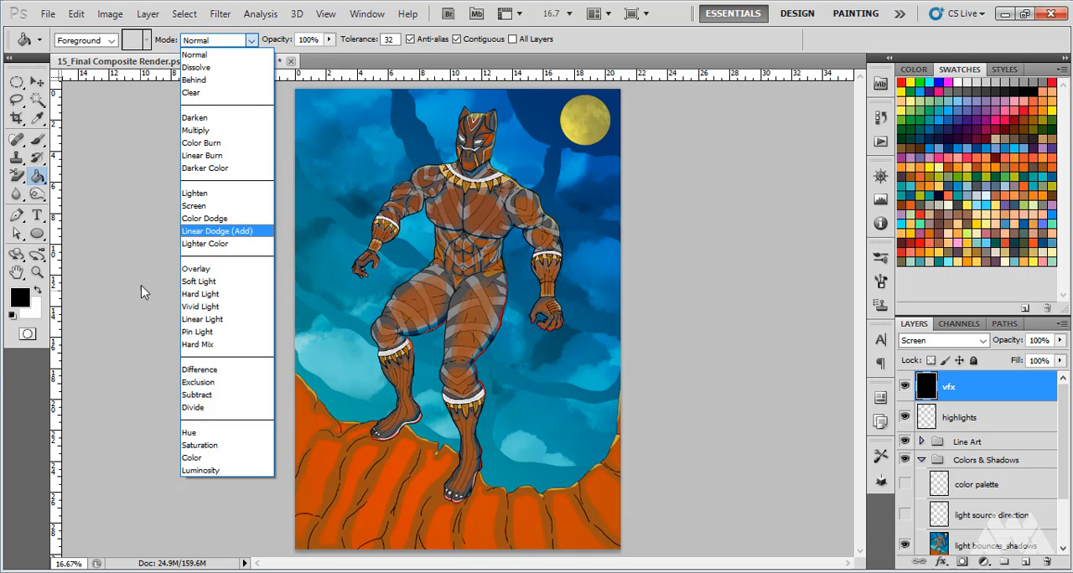
{"action": "key", "text": "Up"}
{"action": "key", "text": "Up"}
{"action": "key", "text": "Return"}
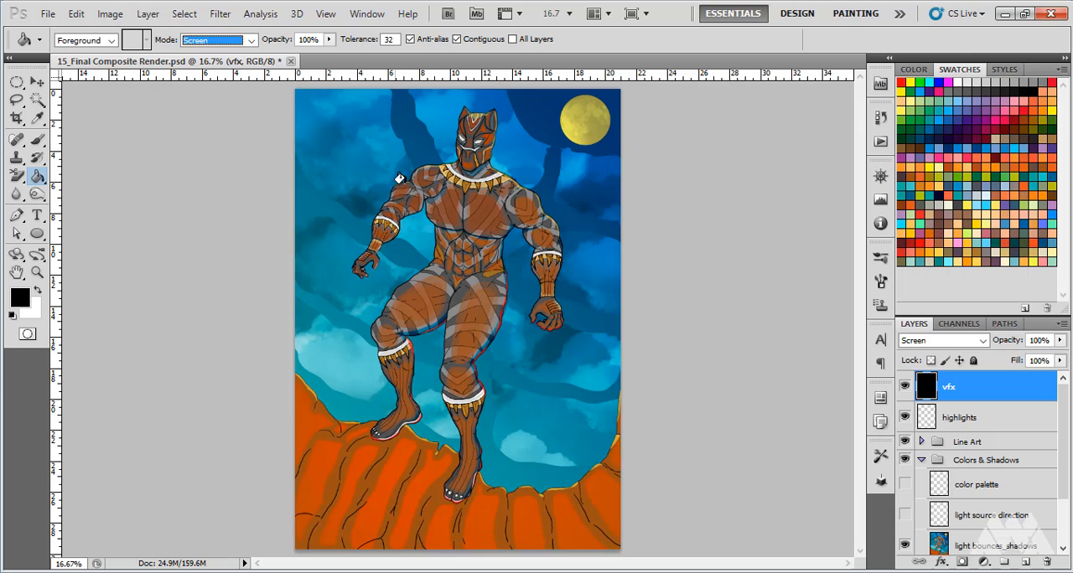
Load the Basic Brushes set for the Brush tool and choose a 100 px brush in Screen mode
{"action": "left_click", "coordinate": [37, 140]}
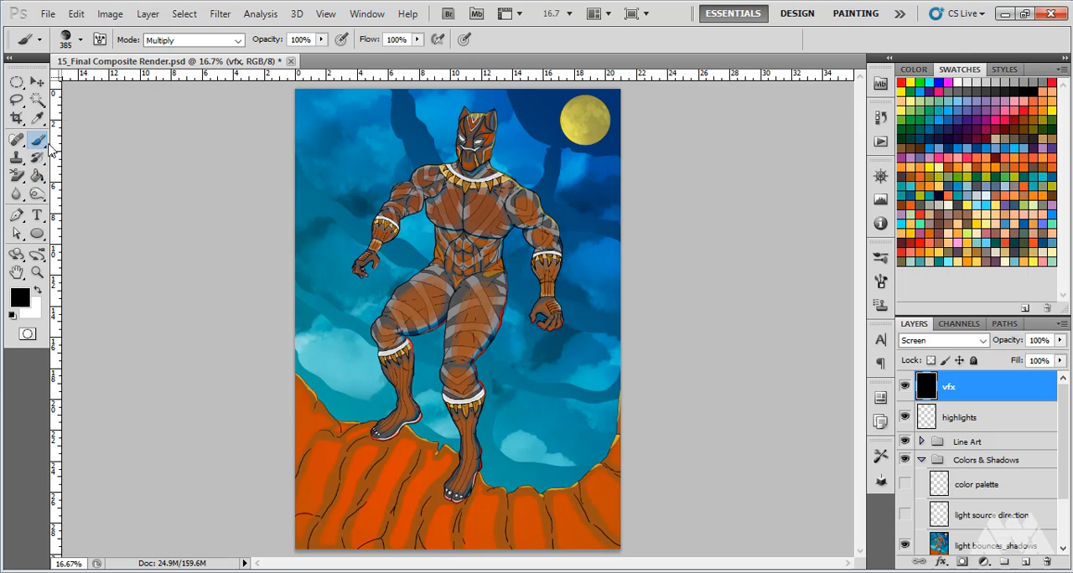
{"action": "left_click", "coordinate": [80, 40]}
{"action": "left_click", "coordinate": [199, 68]}
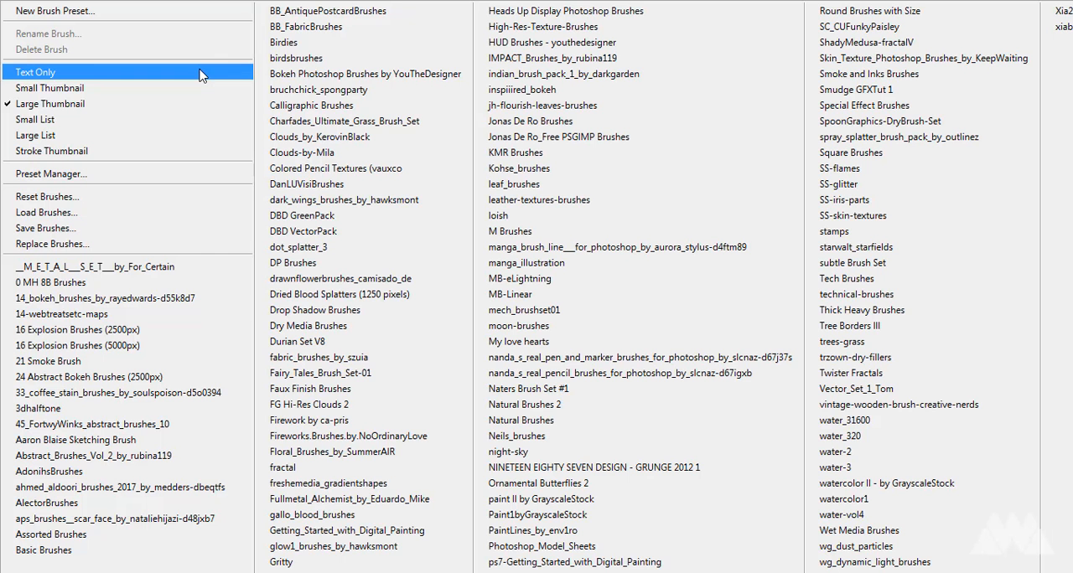
{"action": "left_click", "coordinate": [119, 557]}
{"action": "left_click", "coordinate": [476, 233]}
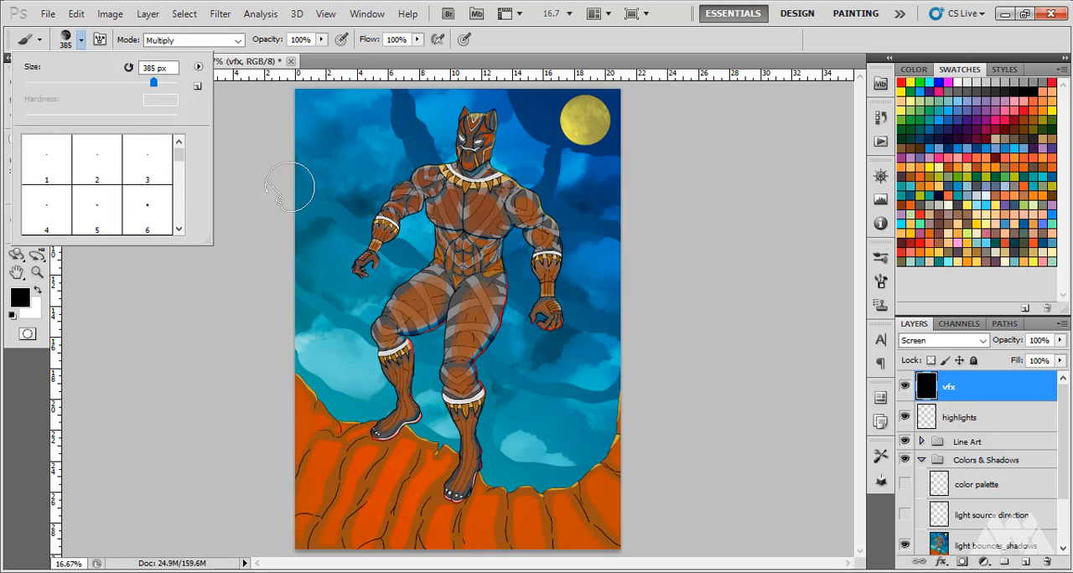
{"action": "left_click_drag", "start_coordinate": [178, 153], "coordinate": [186, 199]}
{"action": "scroll", "coordinate": [186, 195], "scroll_direction": "down", "scroll_amount": 2}
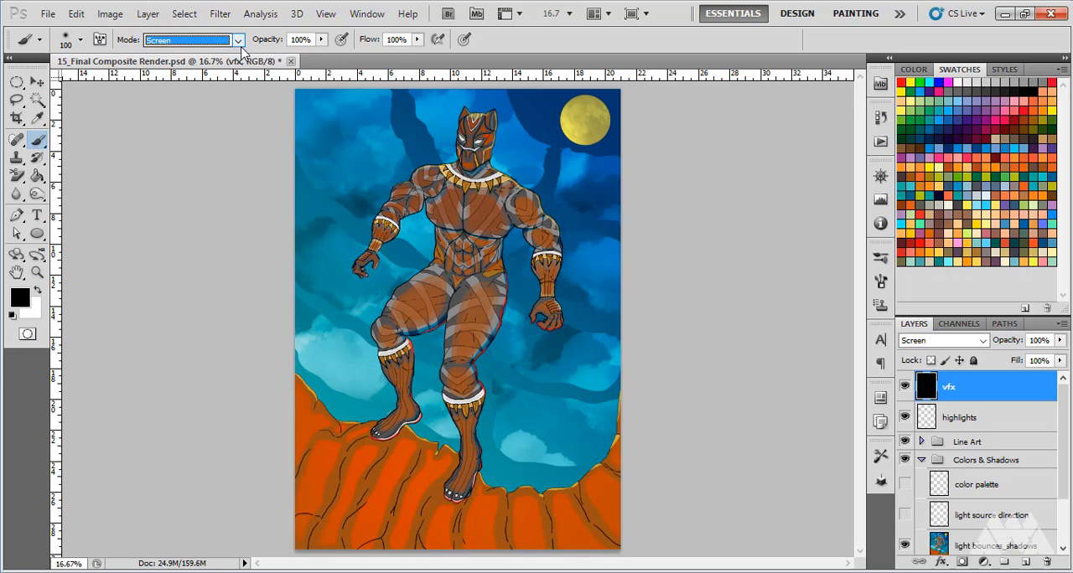
Set the brush opacity to 31% and its flow to 50%
{"action": "left_click", "coordinate": [304, 39]}
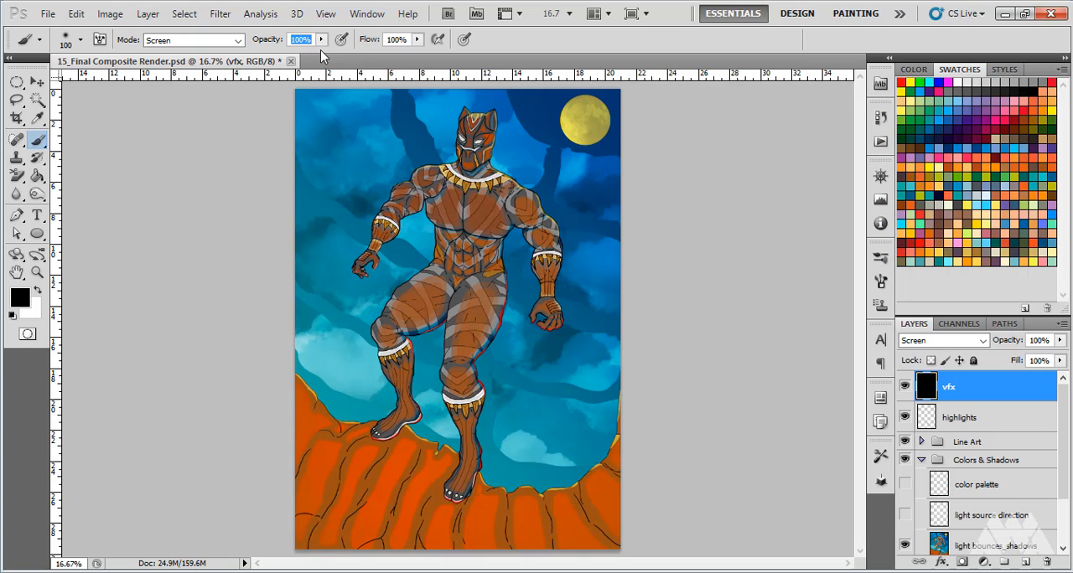
{"action": "type", "text": "31"}
{"action": "key", "text": "Tab"}
{"action": "key", "text": "BackSpace"}
{"action": "key", "text": "Delete"}
{"action": "type", "text": "50"}
{"action": "key", "text": "Return"}
Paint a light grey glow over and around the moon with the brush enlarged to 600 px
{"action": "key", "text": "bracketright"}
{"action": "key", "text": "bracketright"}
{"action": "key", "text": "bracketright"}
{"action": "key", "text": "bracketright"}
{"action": "key", "text": "bracketright"}
{"action": "key", "text": "bracketright"}
{"action": "left_click", "coordinate": [996, 81]}
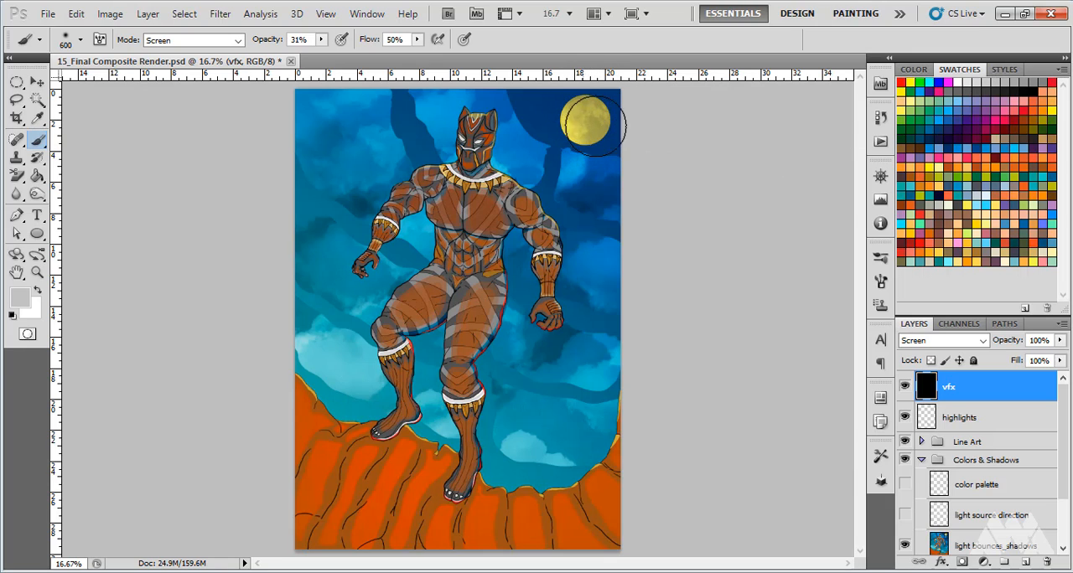
{"action": "mouse_move", "coordinate": [601, 123]}
{"action": "left_mouse_down"}
{"action": "mouse_move", "coordinate": [588, 129]}
{"action": "mouse_move", "coordinate": [597, 120]}
{"action": "mouse_move", "coordinate": [580, 117]}
{"action": "mouse_move", "coordinate": [595, 127]}
{"action": "mouse_move", "coordinate": [580, 117]}
{"action": "mouse_move", "coordinate": [592, 139]}
{"action": "mouse_move", "coordinate": [587, 112]}
{"action": "mouse_move", "coordinate": [569, 129]}
{"action": "mouse_move", "coordinate": [594, 134]}
{"action": "left_mouse_up"}
{"action": "left_click_drag", "start_coordinate": [589, 189], "coordinate": [598, 252]}
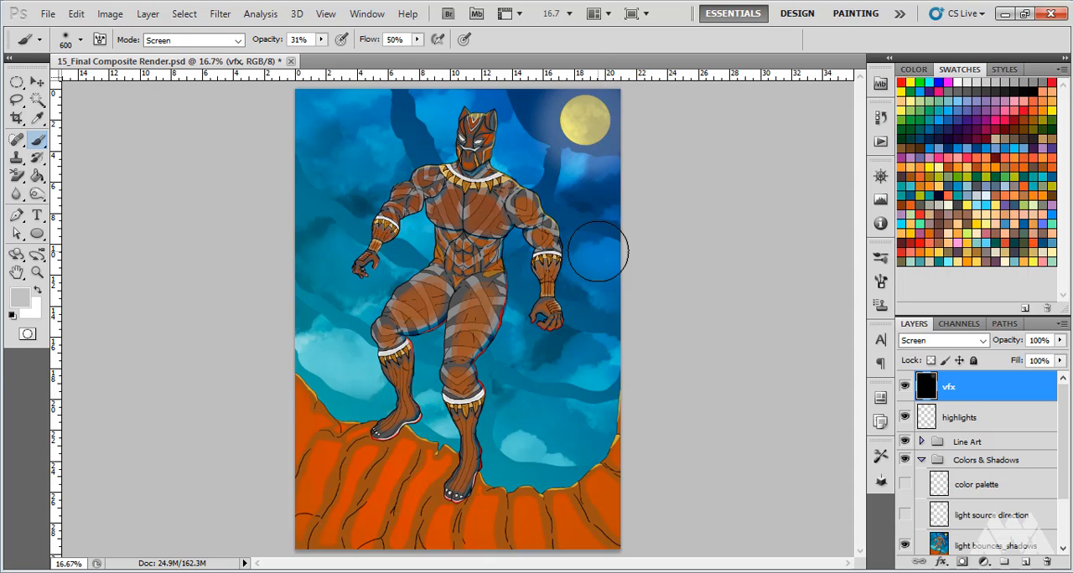
{"action": "mouse_move", "coordinate": [581, 126]}
{"action": "left_mouse_down"}
{"action": "mouse_move", "coordinate": [594, 125]}
{"action": "mouse_move", "coordinate": [575, 112]}
{"action": "mouse_move", "coordinate": [607, 128]}
{"action": "left_mouse_up"}
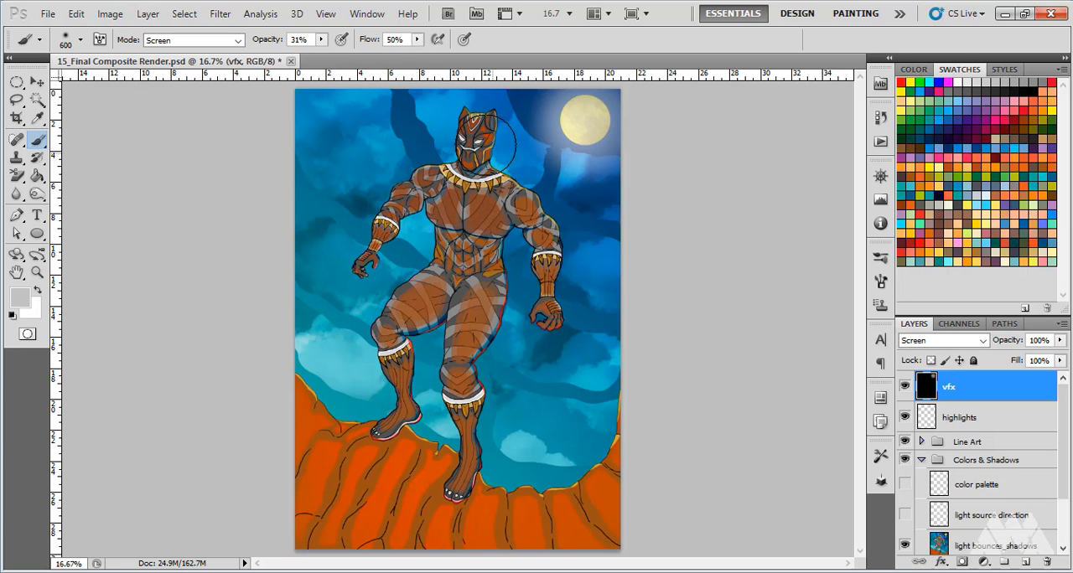
Paint a yellow glow over both eyes of the mask with the brush reduced to 35 px
{"action": "scroll", "coordinate": [486, 134], "scroll_direction": "up", "scroll_amount": 1}
{"action": "scroll", "coordinate": [486, 134], "scroll_direction": "up", "scroll_amount": 8}
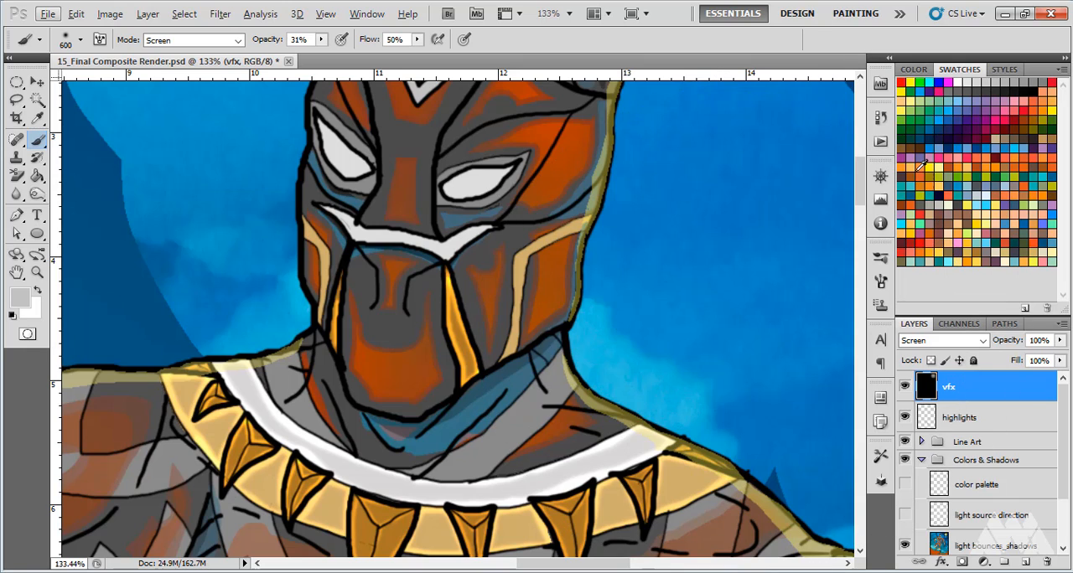
{"action": "left_click", "coordinate": [1054, 113]}
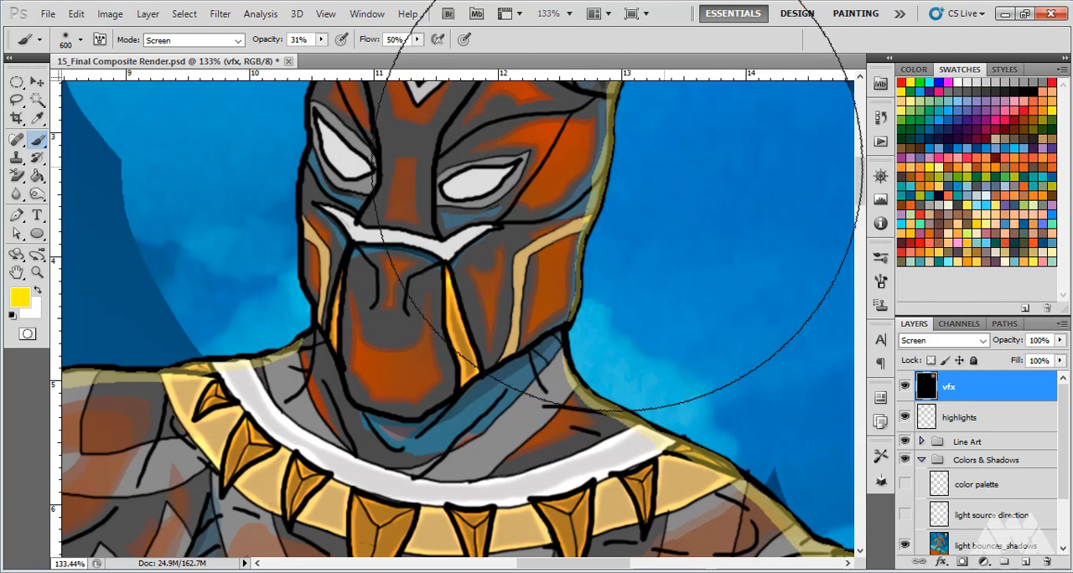
{"action": "key", "text": "bracketleft"}
{"action": "key", "text": "bracketleft"}
{"action": "key", "text": "bracketleft"}
{"action": "key", "text": "bracketleft"}
{"action": "key", "text": "bracketleft"}
{"action": "key", "text": "bracketleft"}
{"action": "key", "text": "bracketleft"}
{"action": "key", "text": "bracketleft"}
{"action": "key", "text": "bracketleft"}
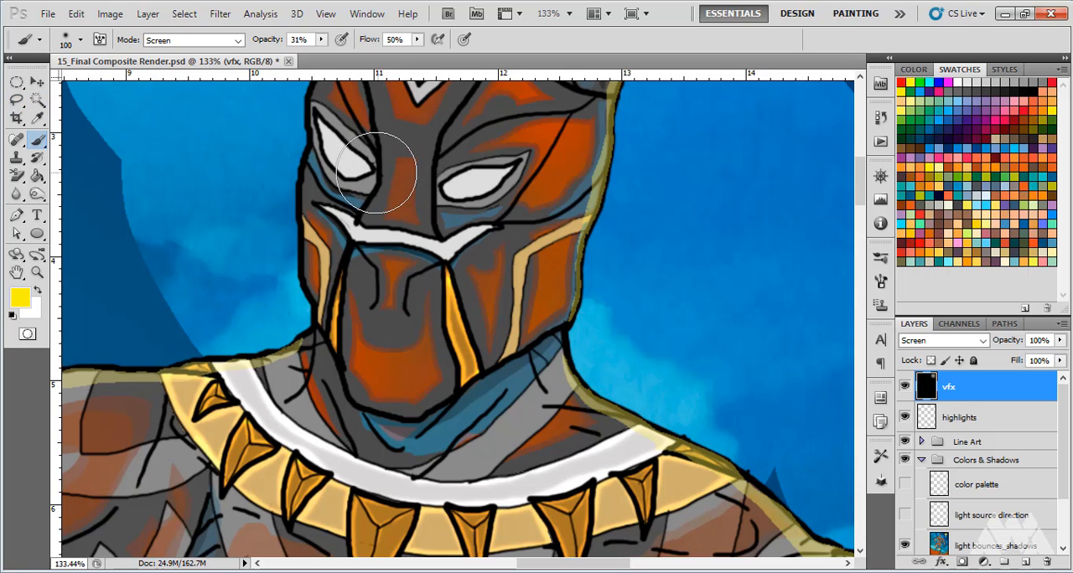
{"action": "key", "text": "bracketleft"}
{"action": "key", "text": "bracketleft"}
{"action": "key", "text": "bracketleft"}
{"action": "key", "text": "bracketleft"}
{"action": "key", "text": "bracketleft"}
{"action": "key", "text": "bracketleft"}
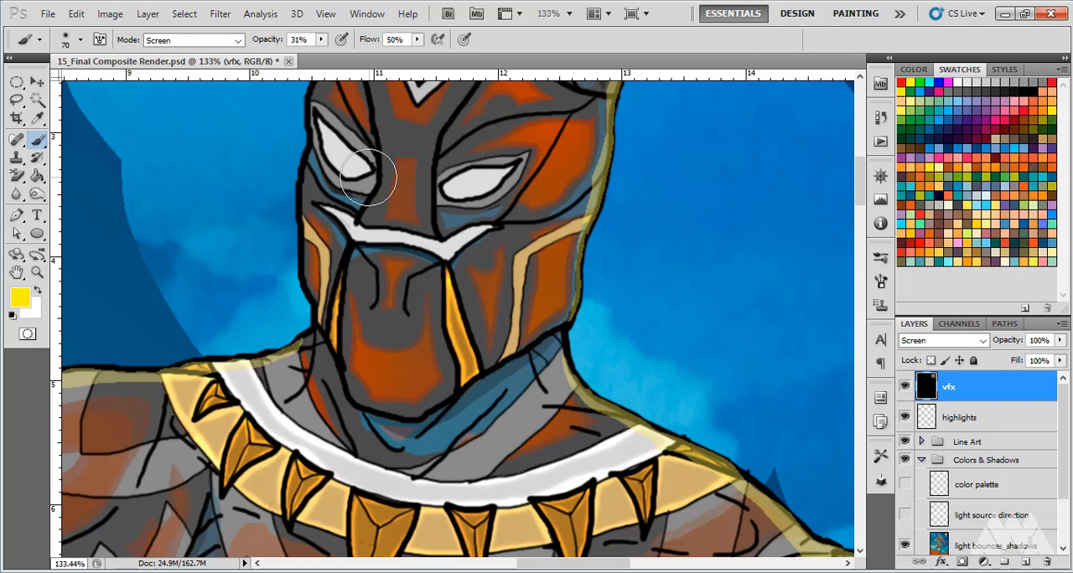
{"action": "key", "text": "bracketleft"}
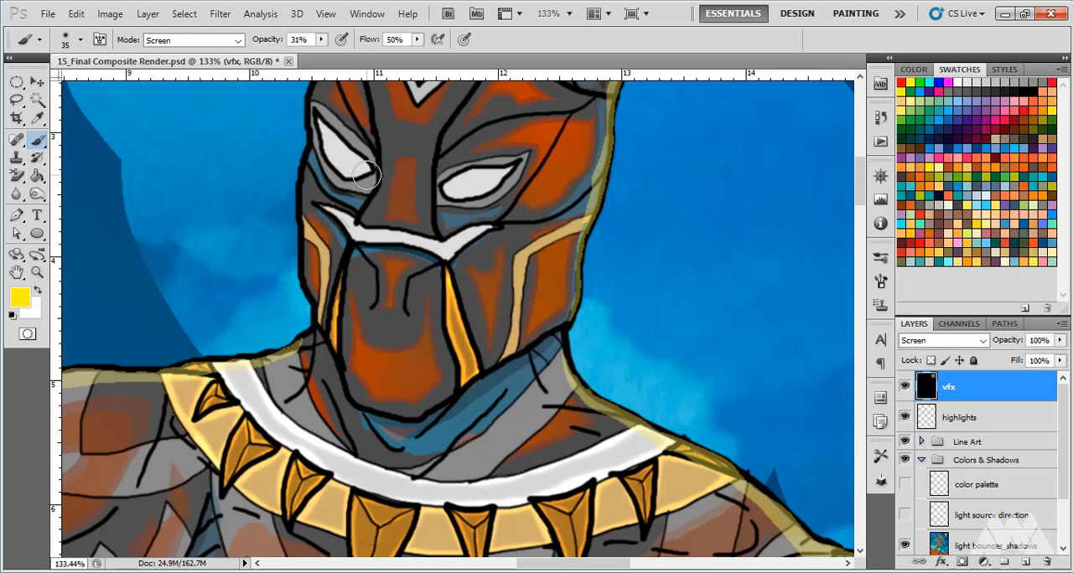
{"action": "mouse_move", "coordinate": [367, 174]}
{"action": "left_mouse_down"}
{"action": "mouse_move", "coordinate": [331, 153]}
{"action": "mouse_move", "coordinate": [358, 170]}
{"action": "mouse_move", "coordinate": [318, 124]}
{"action": "mouse_move", "coordinate": [338, 156]}
{"action": "mouse_move", "coordinate": [369, 176]}
{"action": "mouse_move", "coordinate": [319, 117]}
{"action": "mouse_move", "coordinate": [364, 168]}
{"action": "left_mouse_up"}
{"action": "mouse_move", "coordinate": [450, 185]}
{"action": "left_mouse_down"}
{"action": "mouse_move", "coordinate": [510, 172]}
{"action": "mouse_move", "coordinate": [476, 191]}
{"action": "mouse_move", "coordinate": [455, 189]}
{"action": "mouse_move", "coordinate": [505, 165]}
{"action": "mouse_move", "coordinate": [453, 186]}
{"action": "mouse_move", "coordinate": [479, 206]}
{"action": "left_mouse_up"}
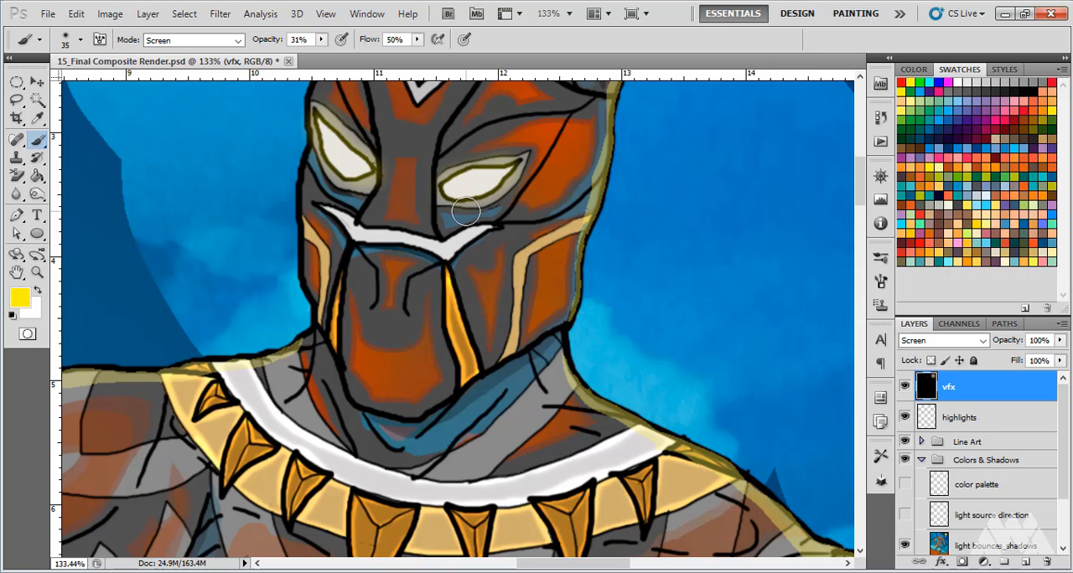
Review the painted eye and moon glows against the whole illustration and the figure's upper body
{"action": "scroll", "coordinate": [457, 222], "scroll_direction": "down", "scroll_amount": 8}
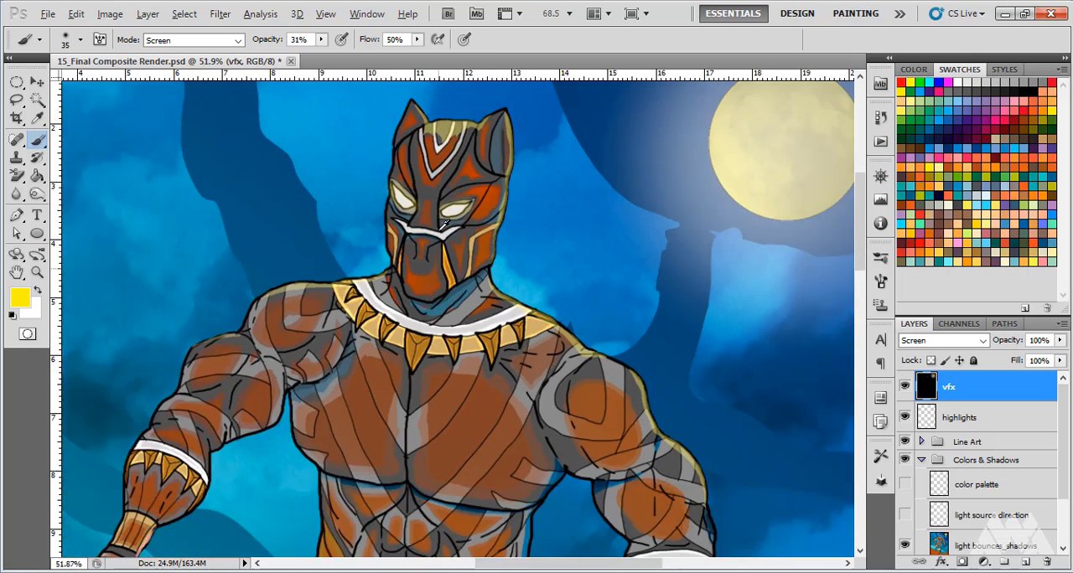
{"action": "scroll", "coordinate": [440, 239], "scroll_direction": "down", "scroll_amount": 3}
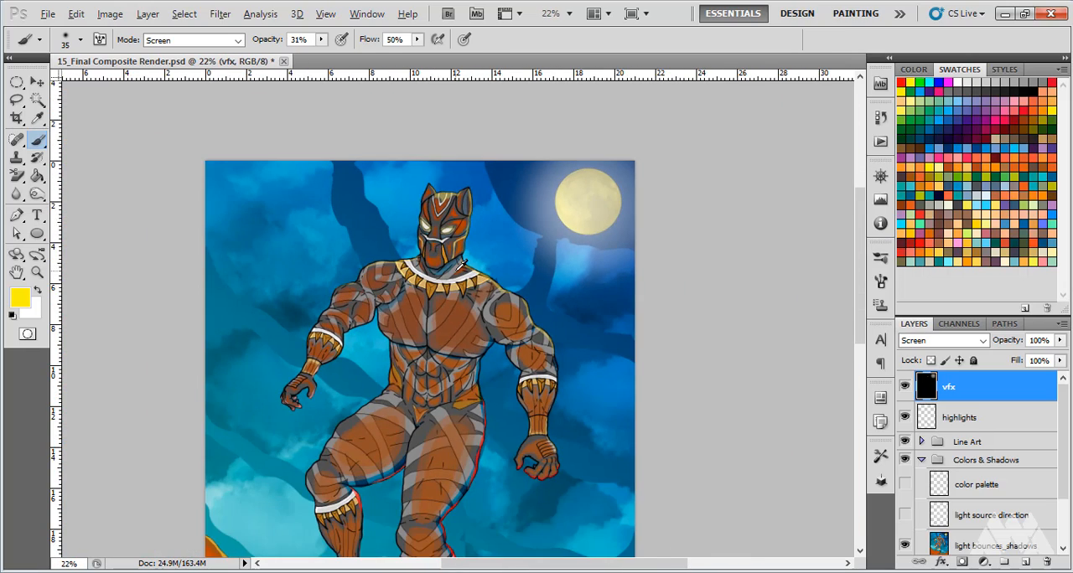
{"action": "scroll", "coordinate": [461, 264], "scroll_direction": "down", "scroll_amount": 2}
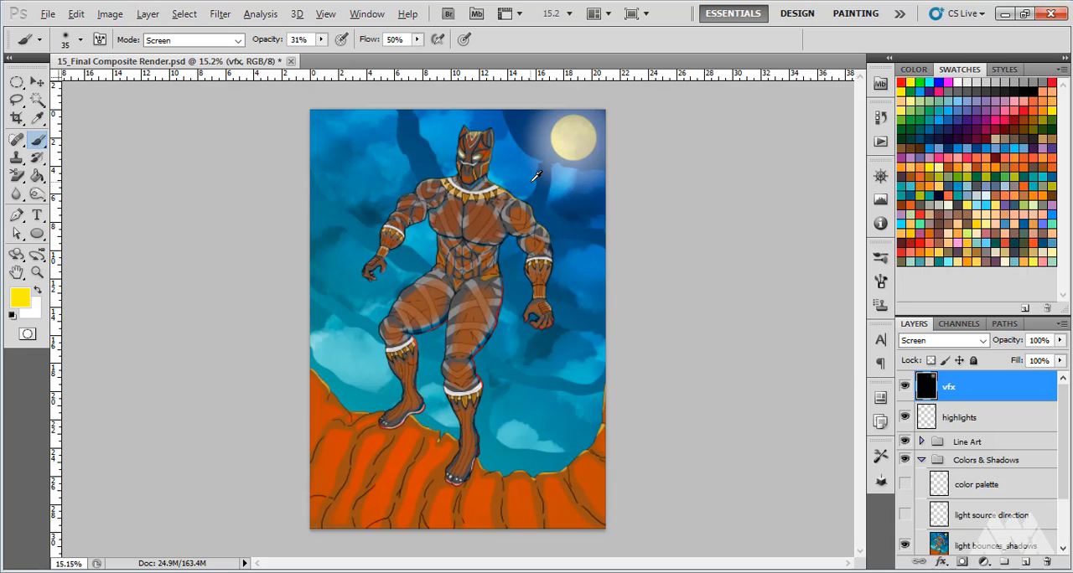
{"action": "scroll", "coordinate": [537, 176], "scroll_direction": "up", "scroll_amount": 2}
{"action": "scroll", "coordinate": [532, 180], "scroll_direction": "up", "scroll_amount": 1}
{"action": "scroll", "coordinate": [468, 220], "scroll_direction": "up", "scroll_amount": 1}
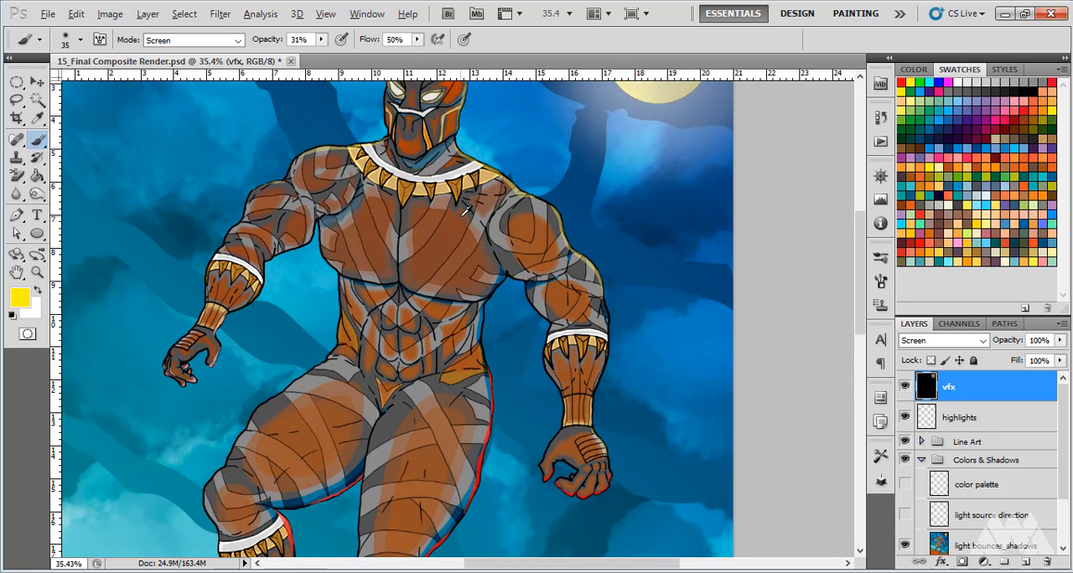
{"action": "scroll", "coordinate": [408, 338], "scroll_direction": "down", "scroll_amount": 4}
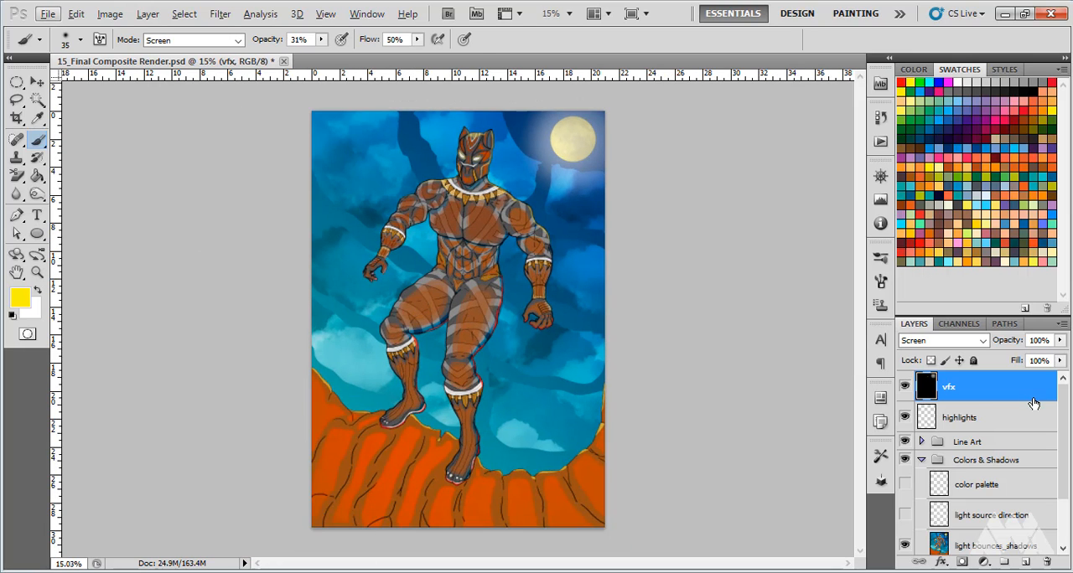
Add a new layer named color grading above the vfx layer
{"action": "left_click", "coordinate": [1027, 564]}
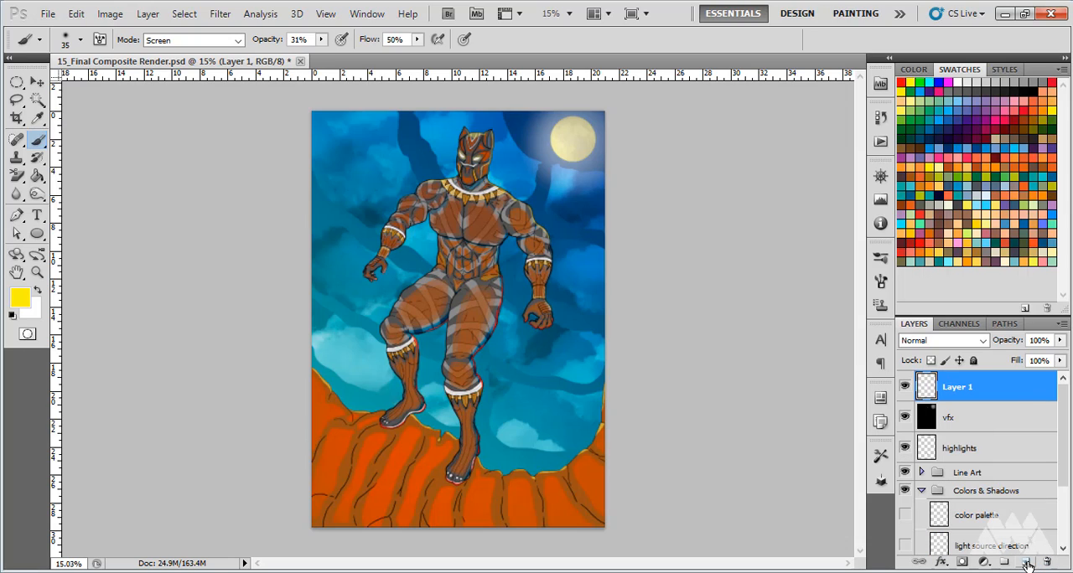
{"action": "double_click", "coordinate": [970, 388]}
{"action": "type", "text": "color"}
{"action": "type", "text": "grading"}
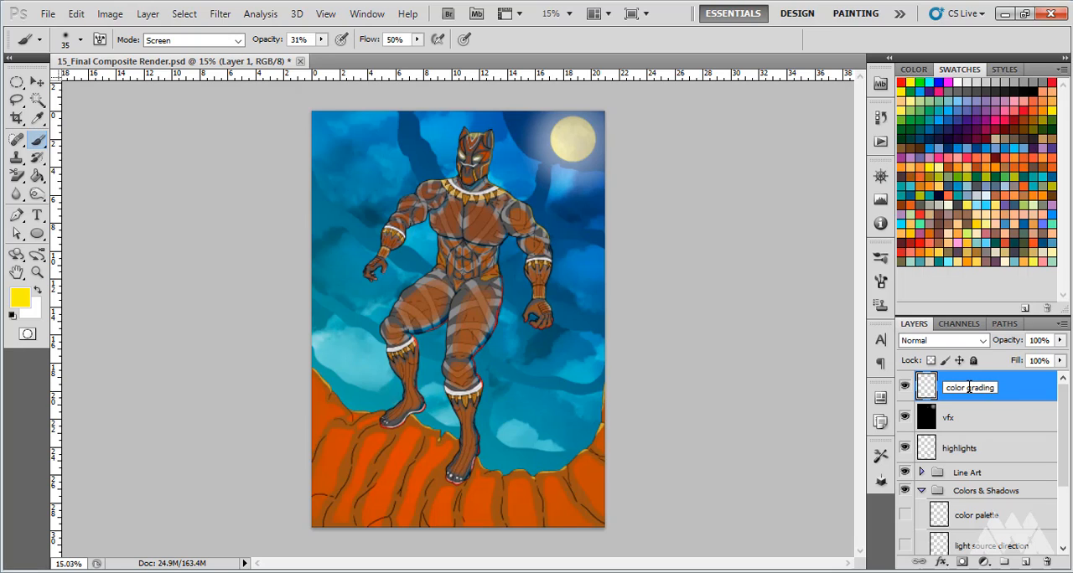
{"action": "left_click", "coordinate": [1011, 396]}
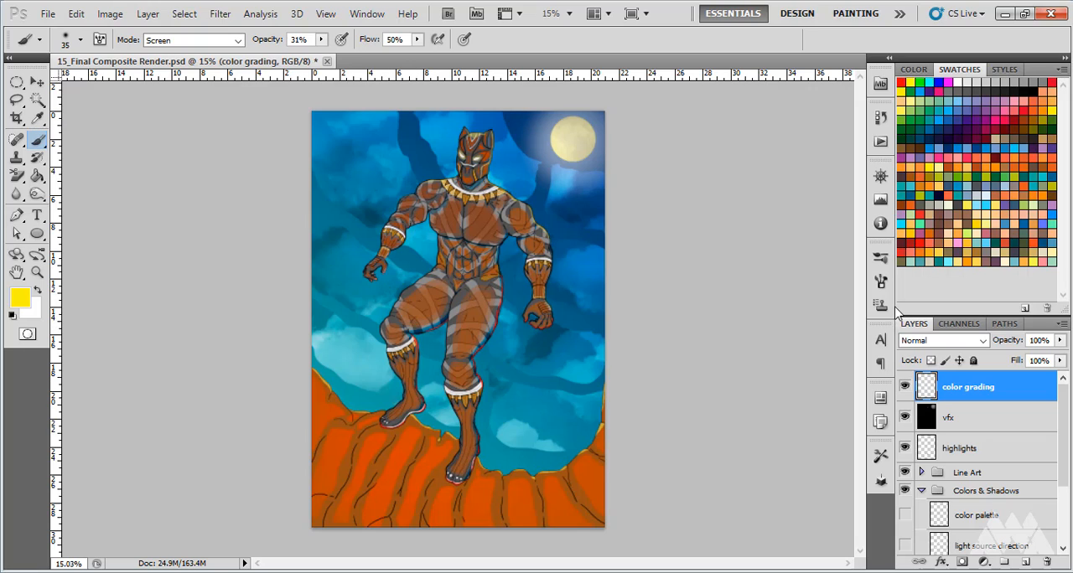
Choose green 239e46 as the foreground colour and set the color grading layer's blend mode to Color
{"action": "left_click", "coordinate": [922, 118]}
{"action": "left_click", "coordinate": [12, 306]}
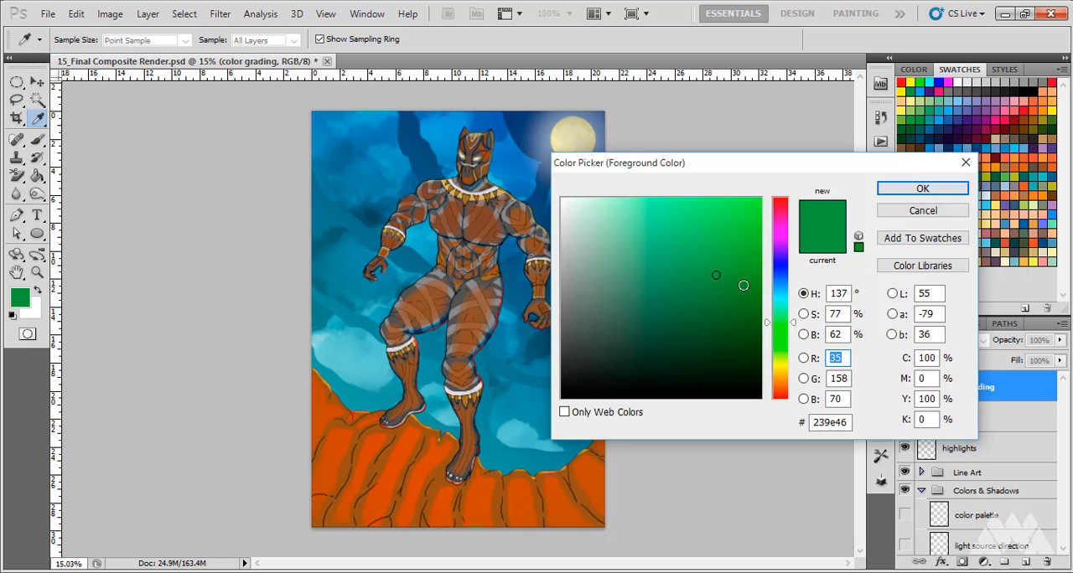
{"action": "left_click", "coordinate": [951, 188]}
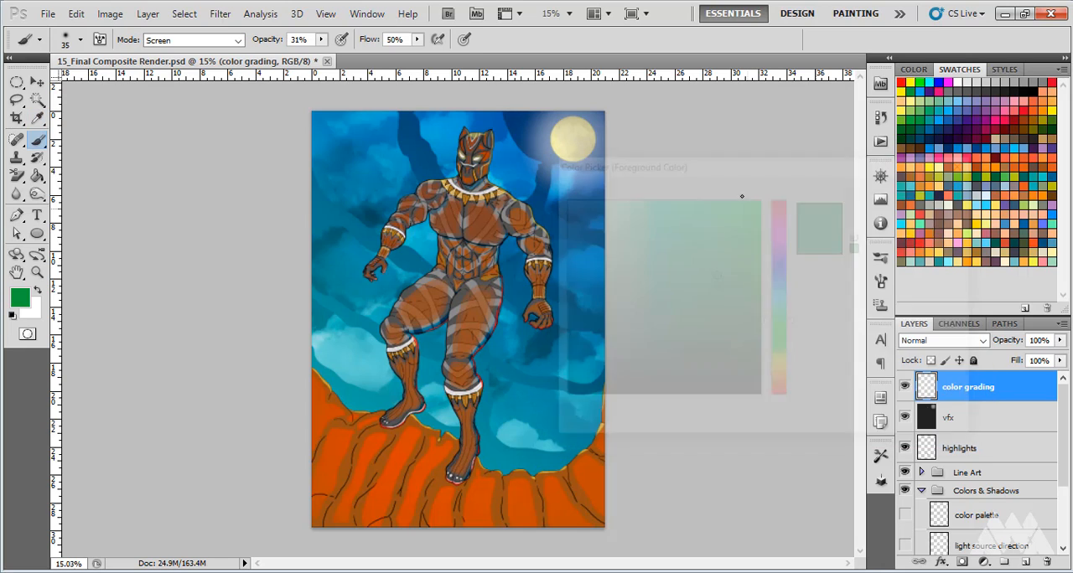
{"action": "left_click", "coordinate": [983, 344]}
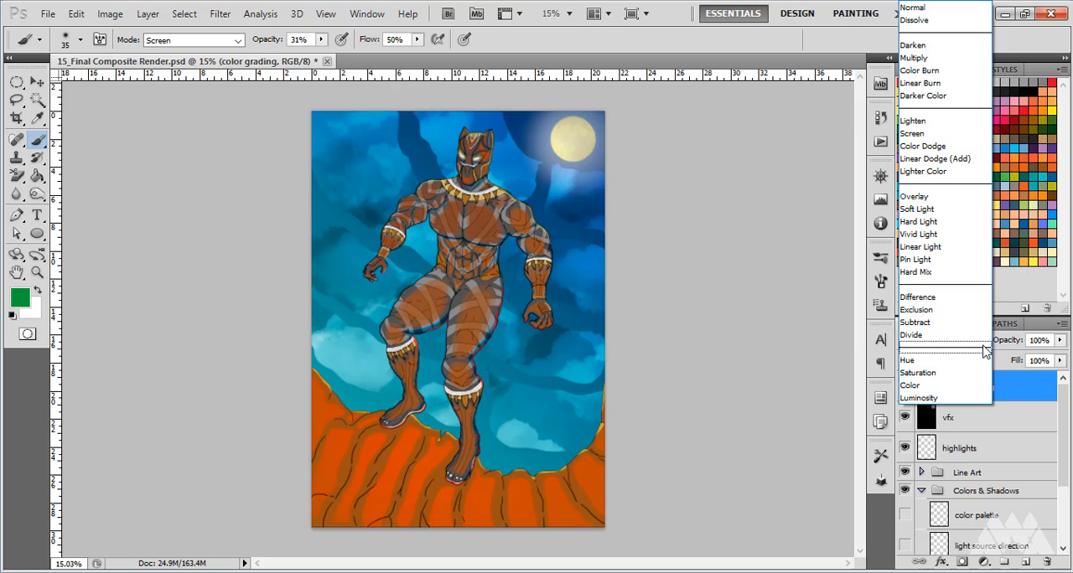
{"action": "left_click", "coordinate": [941, 385]}
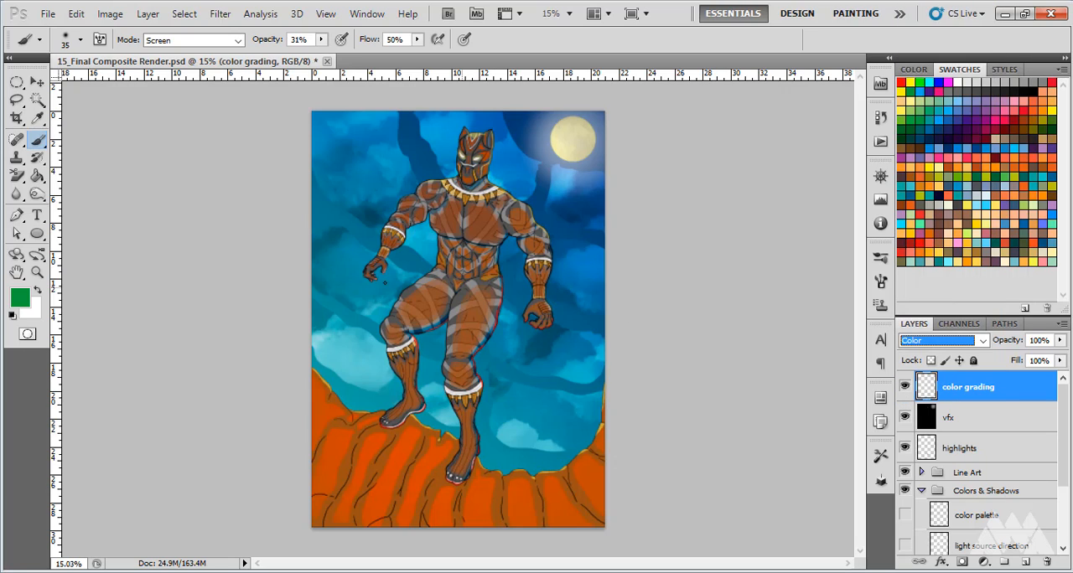
Fill the color grading layer with the foreground green using the Paint Bucket and reduce the layer's opacity to 42%
{"action": "left_click", "coordinate": [37, 175]}
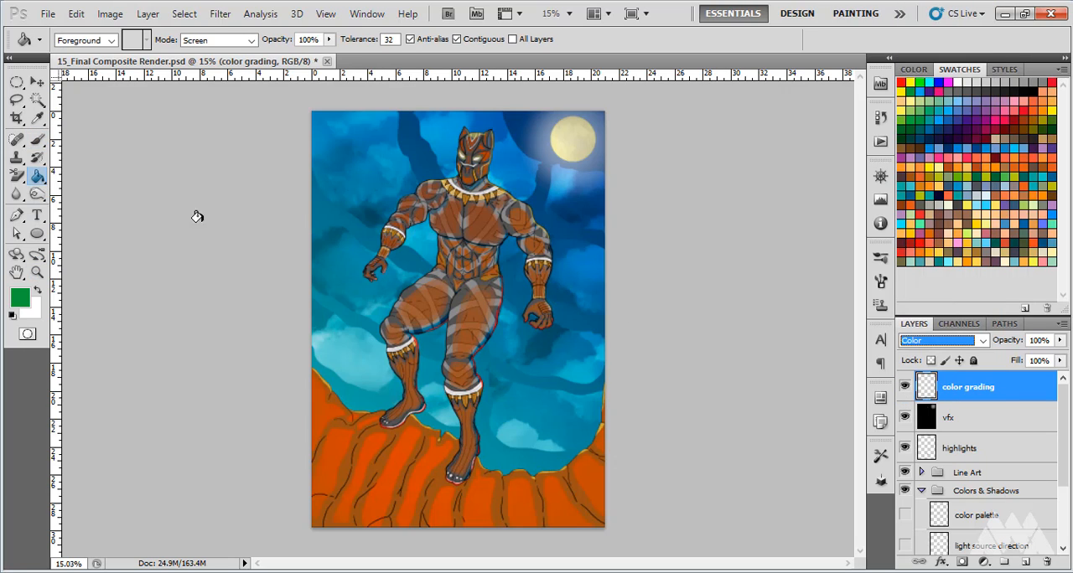
{"action": "left_click", "coordinate": [363, 288]}
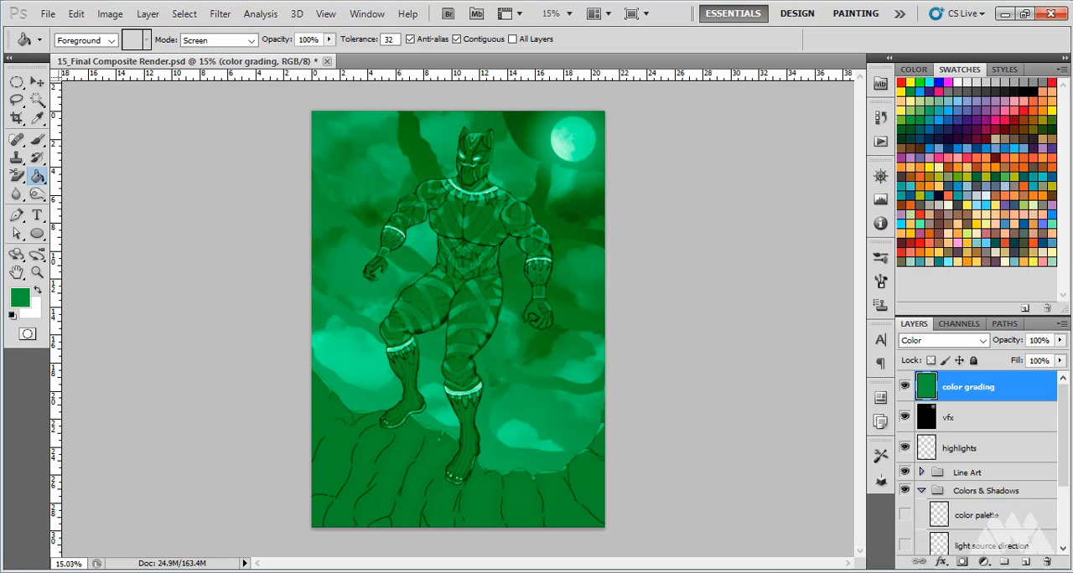
{"action": "left_click", "coordinate": [1060, 341]}
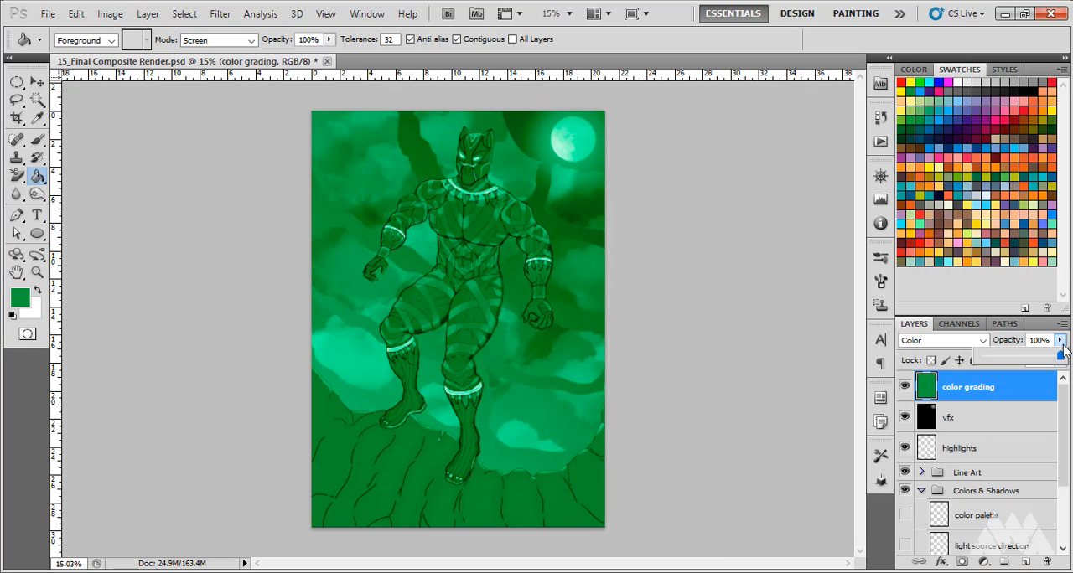
{"action": "left_click_drag", "start_coordinate": [1060, 356], "coordinate": [1029, 368]}
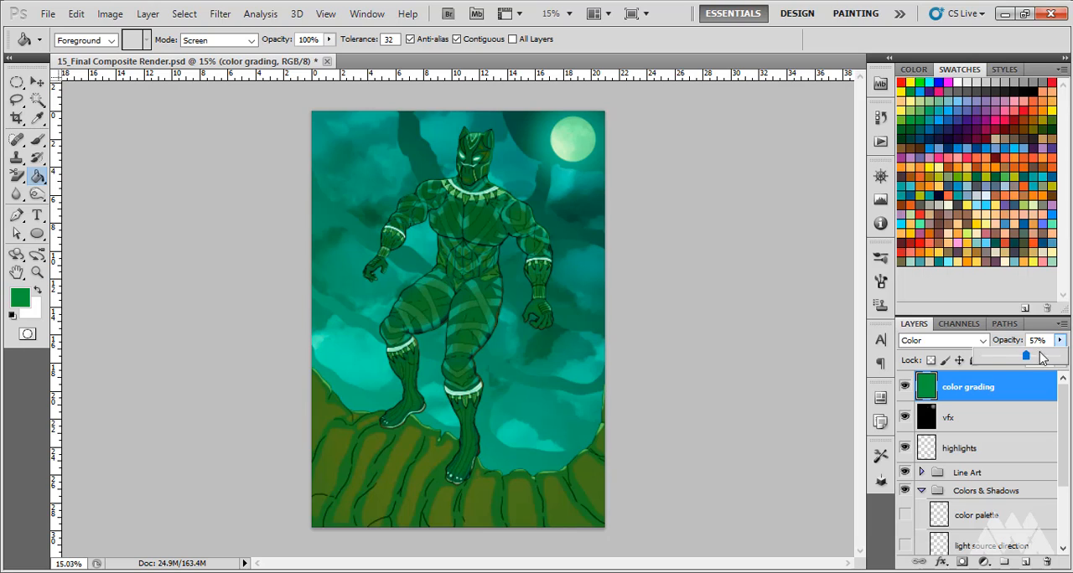
{"action": "mouse_move", "coordinate": [1026, 359]}
{"action": "left_mouse_down"}
{"action": "mouse_move", "coordinate": [975, 358]}
{"action": "mouse_move", "coordinate": [1009, 359]}
{"action": "left_mouse_up"}
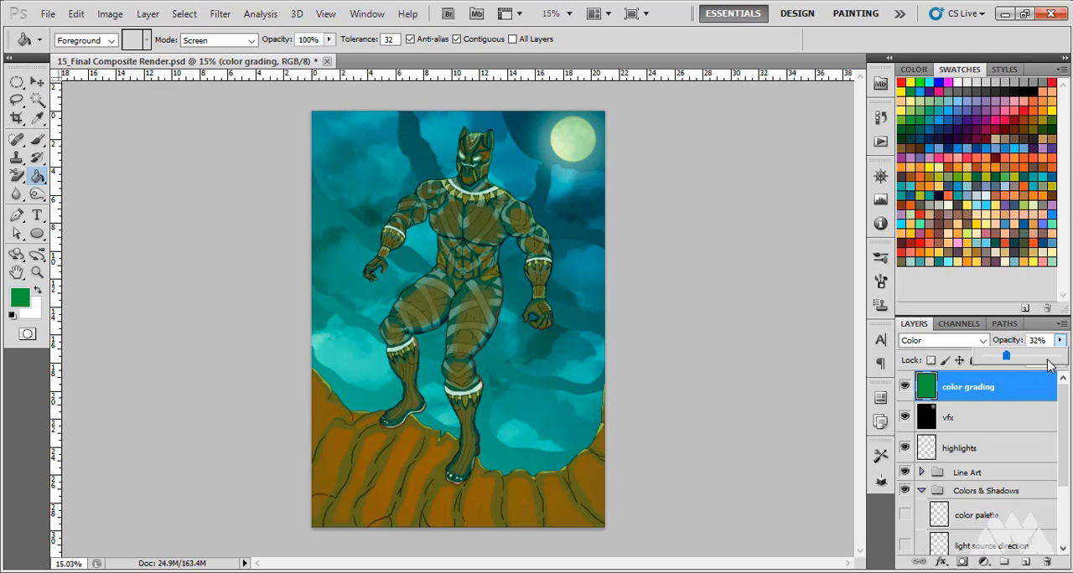
{"action": "left_click", "coordinate": [1012, 345]}
{"action": "left_click", "coordinate": [1011, 344]}
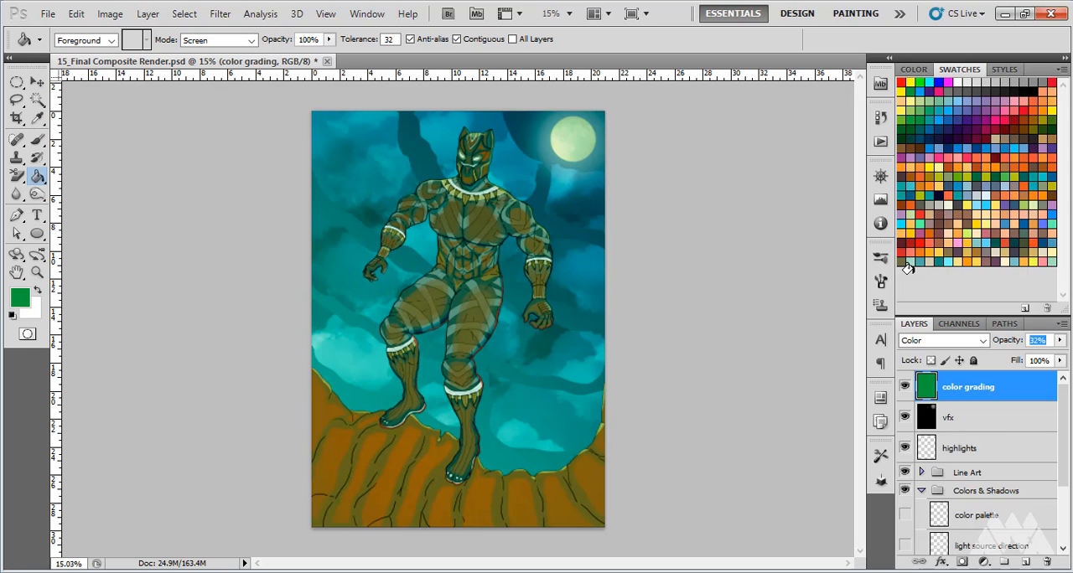
{"action": "left_click", "coordinate": [1061, 344]}
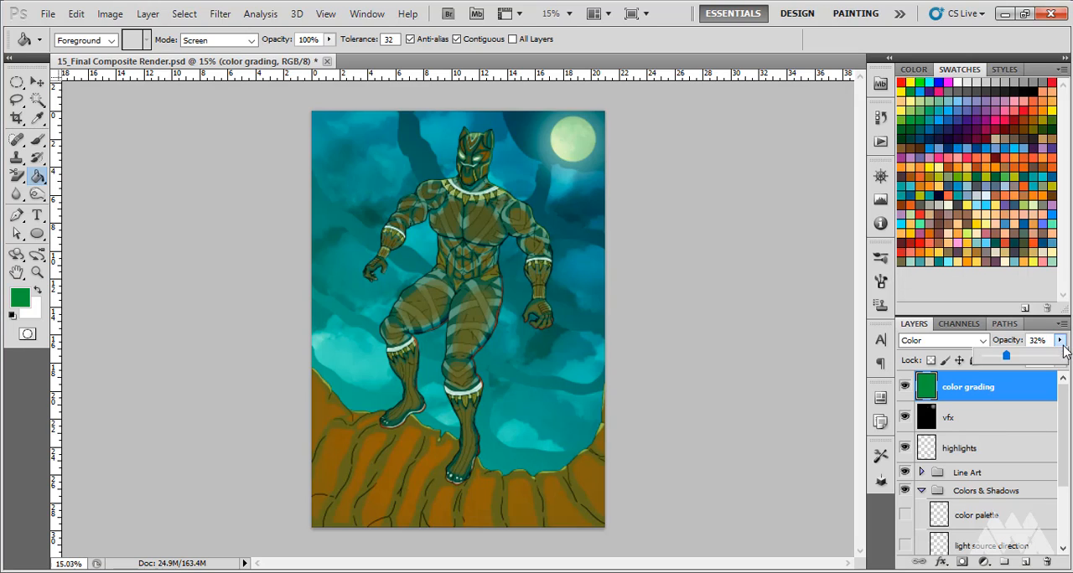
{"action": "left_click_drag", "start_coordinate": [1011, 362], "coordinate": [1014, 359]}
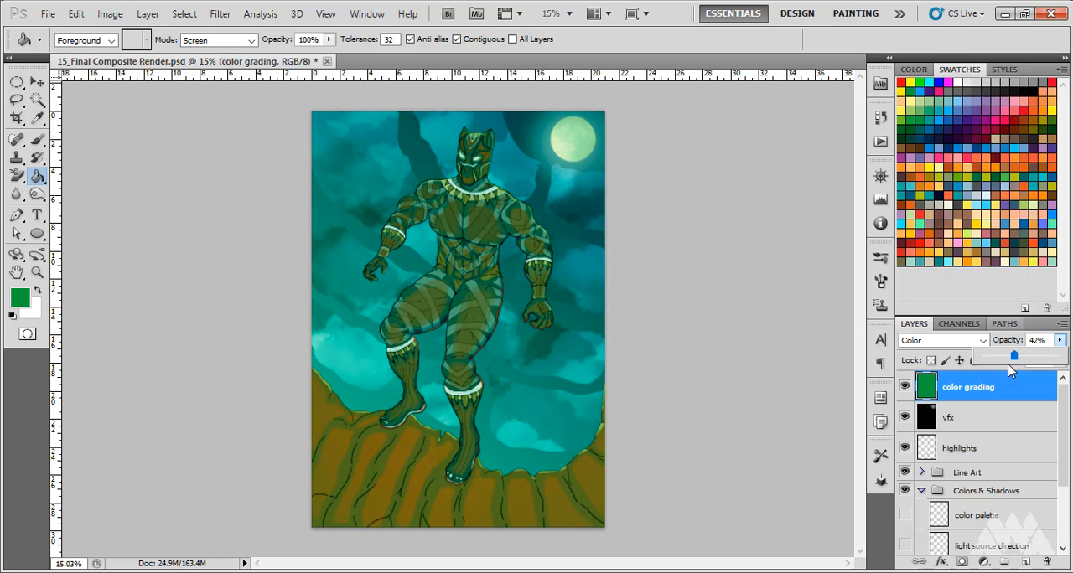
{"action": "left_click", "coordinate": [1061, 341]}
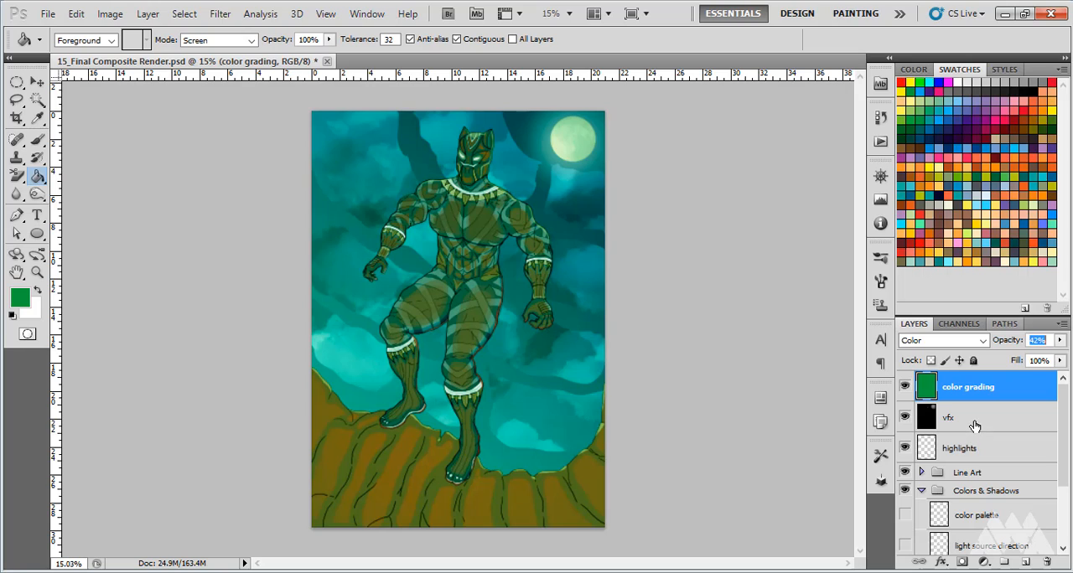
{"action": "left_click", "coordinate": [795, 365]}
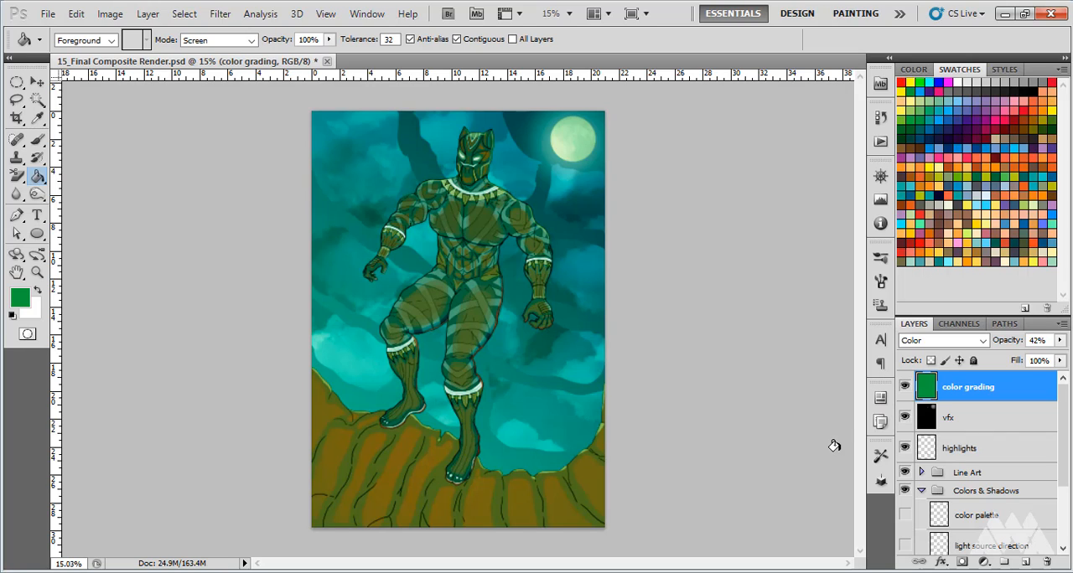
Select the color grading, vfx and highlights layers together and put them into a new group
{"action": "left_click", "coordinate": [37, 81]}
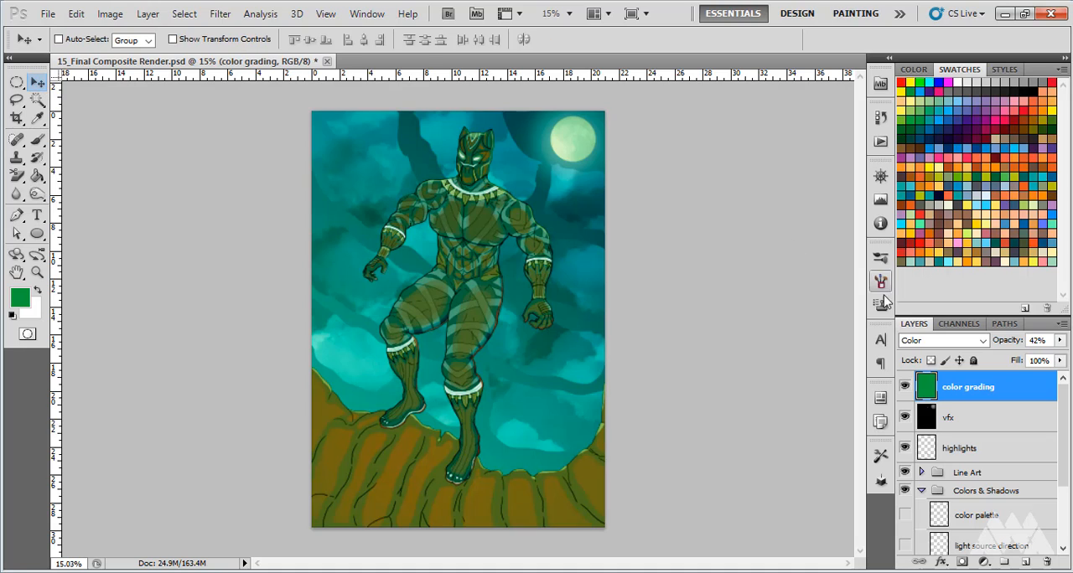
{"action": "left_click", "coordinate": [975, 446], "text": "ctrl"}
{"action": "left_click", "coordinate": [964, 422], "text": "ctrl"}
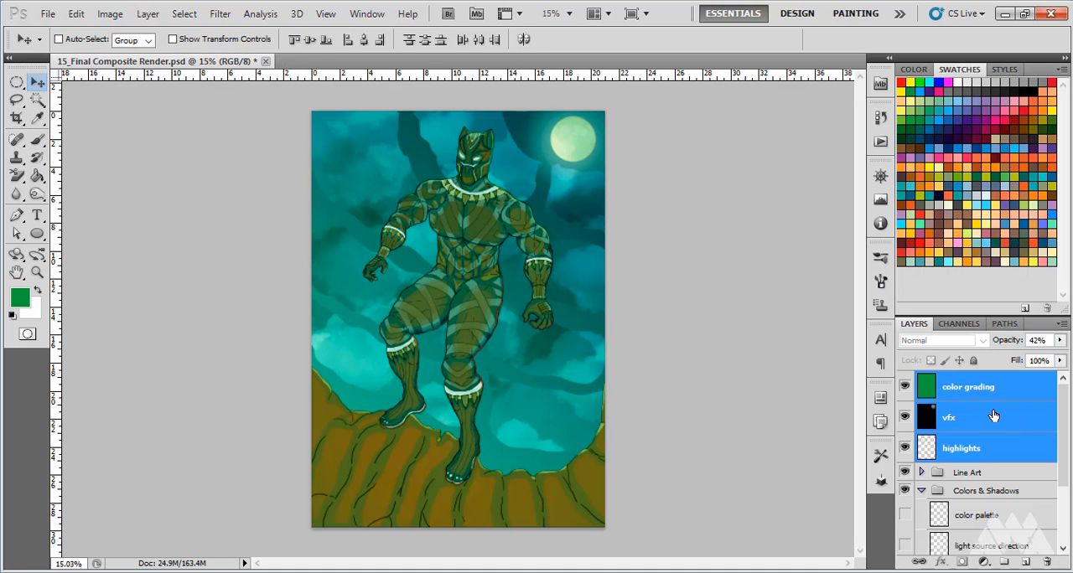
{"action": "left_click_drag", "start_coordinate": [986, 399], "coordinate": [1005, 568]}
Name the new layer group highlights & vfx
{"action": "double_click", "coordinate": [973, 381]}
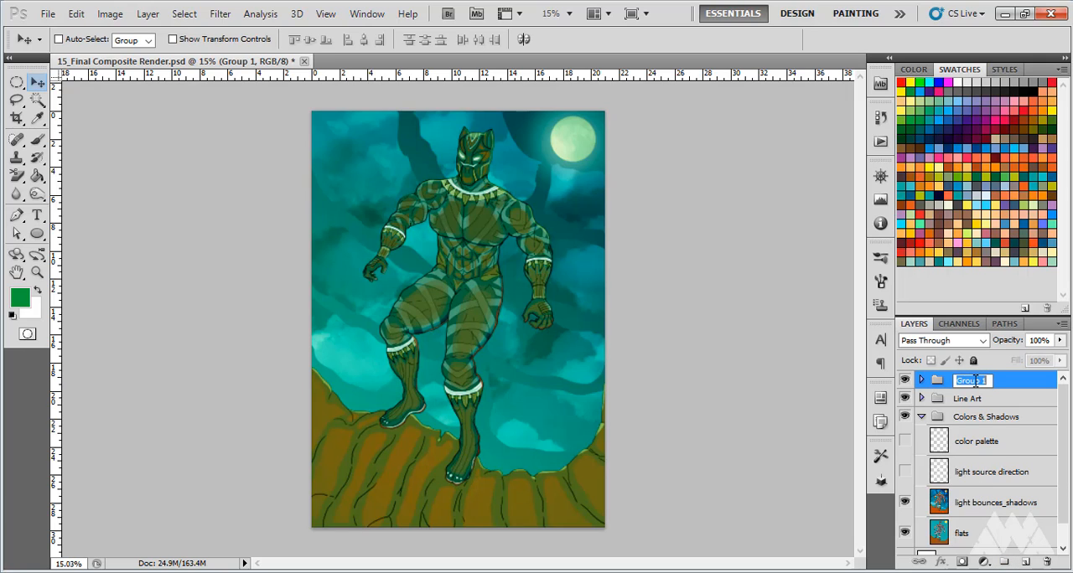
{"action": "type", "text": "highlights &"}
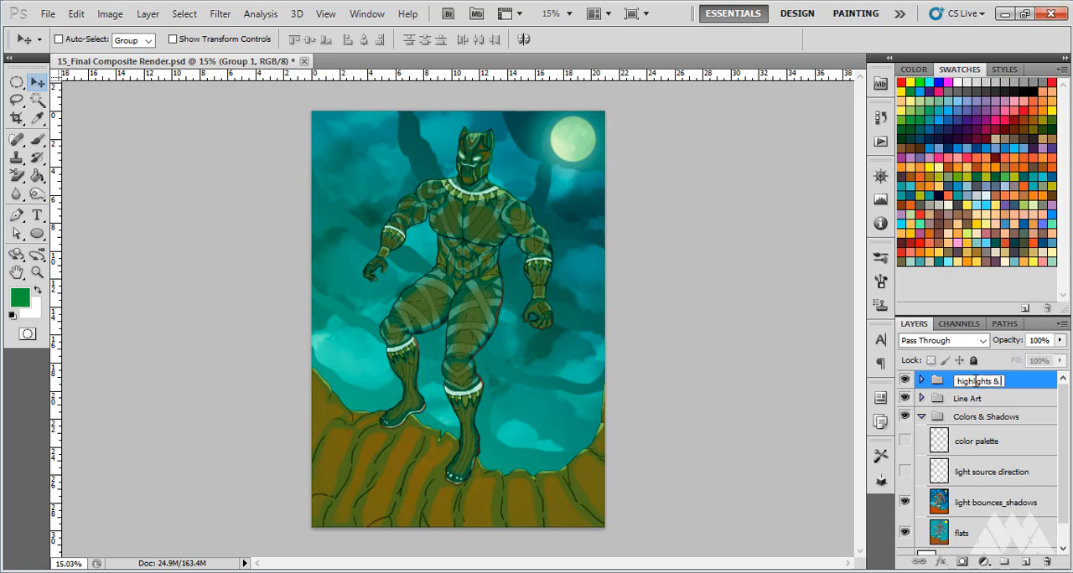
{"action": "type", "text": " vfx"}
{"action": "key", "text": "Return"}
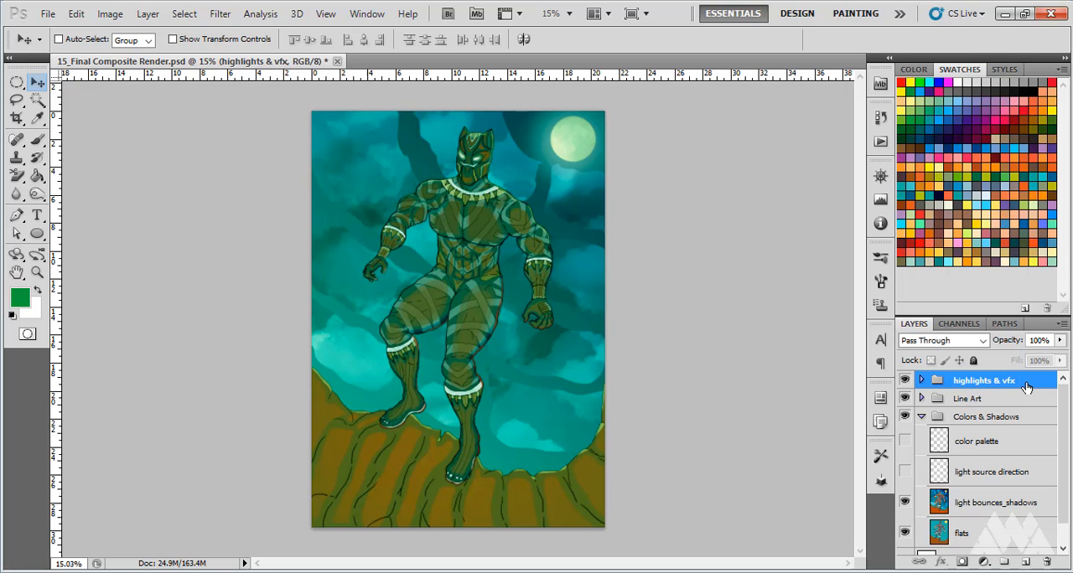
Capitalize the group's name as Highlights & Vfx, check the layers inside it and collapse the group
{"action": "double_click", "coordinate": [961, 381]}
{"action": "left_click", "coordinate": [958, 382]}
{"action": "type", "text": "H"}
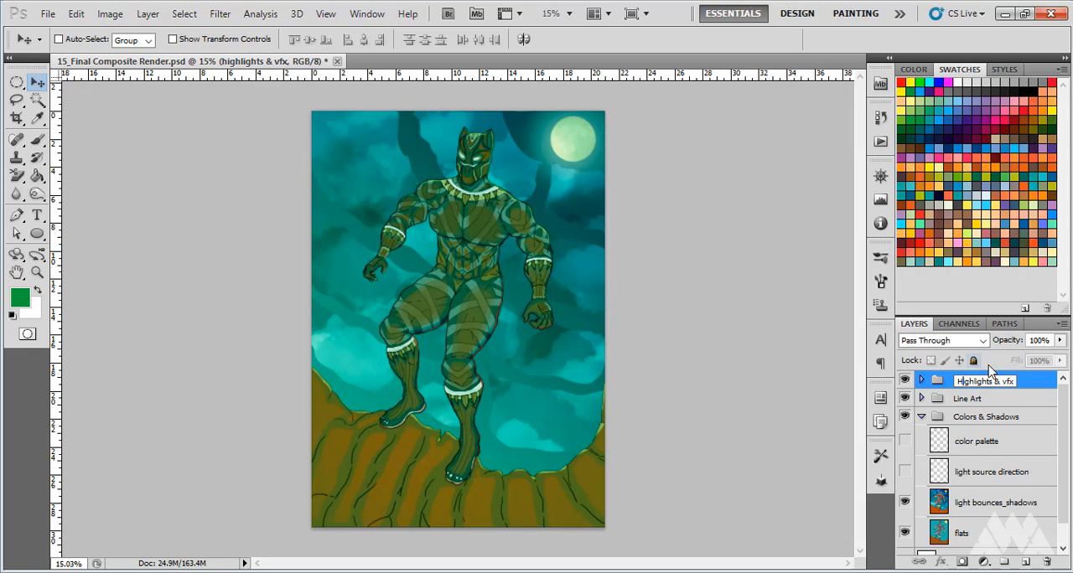
{"action": "left_click_drag", "start_coordinate": [1007, 382], "coordinate": [1003, 382]}
{"action": "type", "text": "V"}
{"action": "key", "text": "Return"}
{"action": "left_click", "coordinate": [921, 380]}
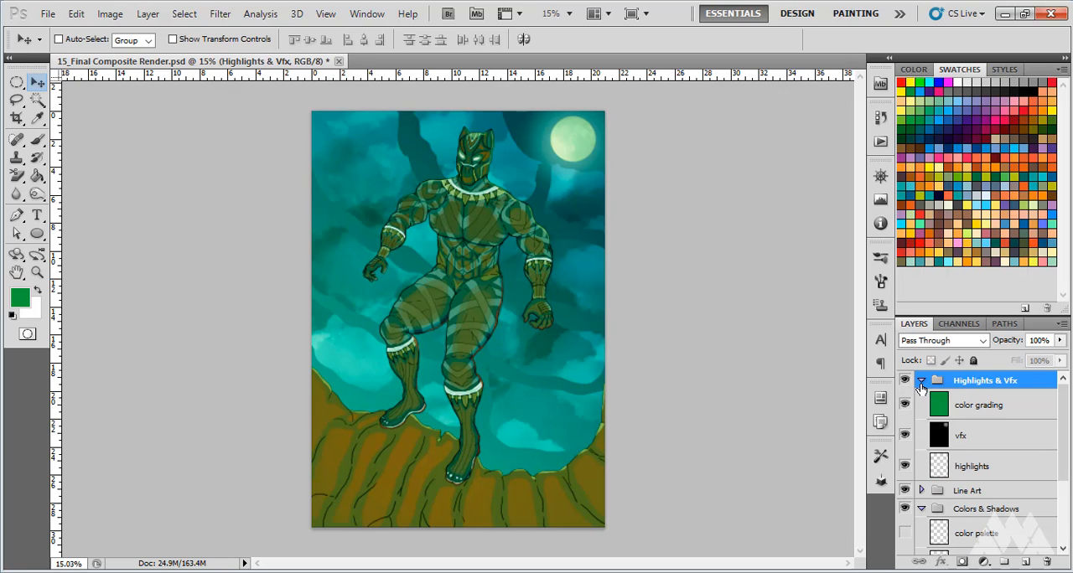
{"action": "left_click", "coordinate": [921, 381]}
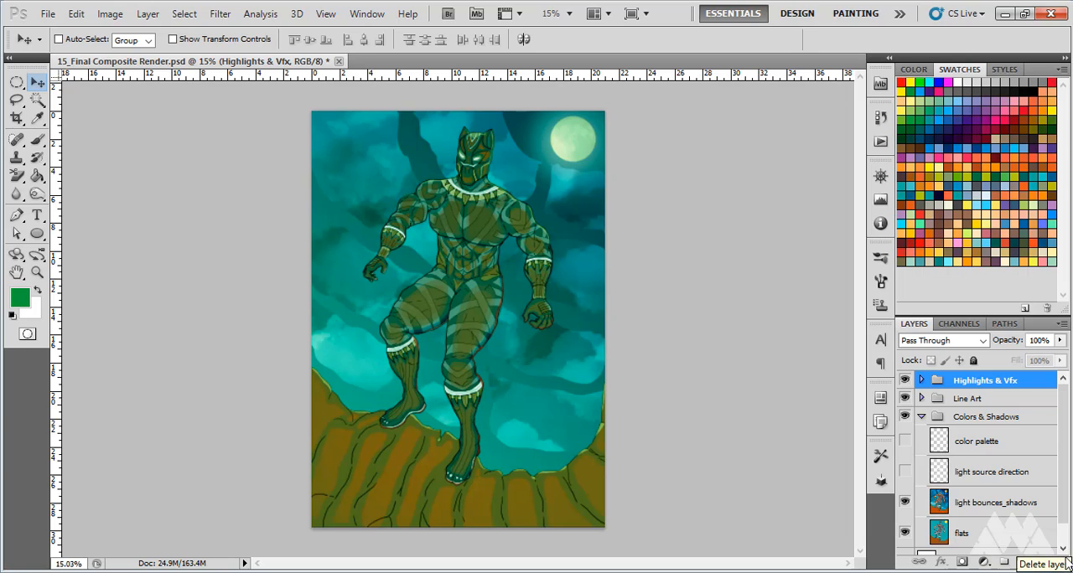
{"action": "left_click", "coordinate": [1026, 564]}
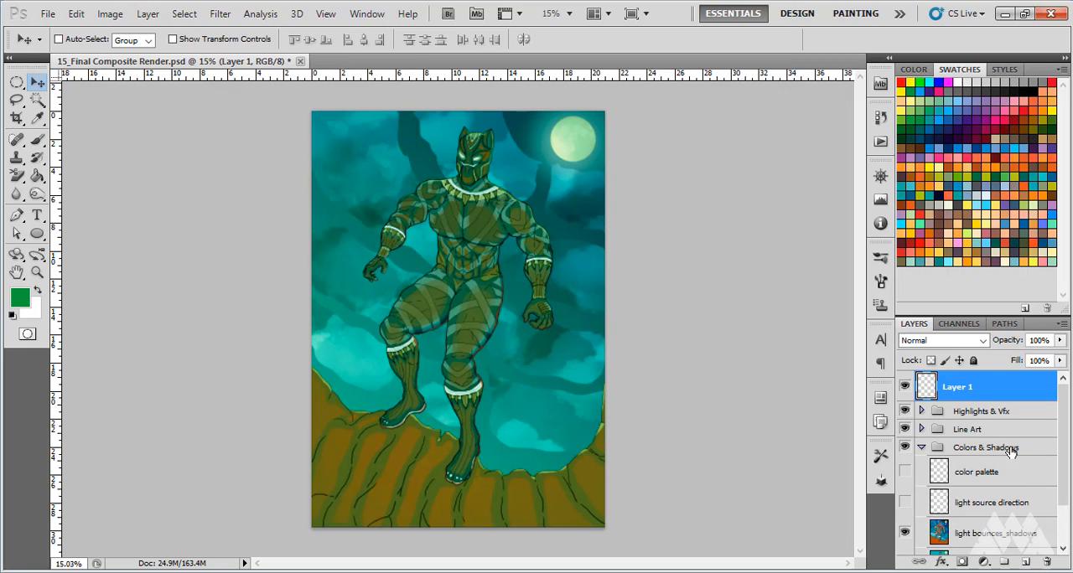
{"action": "double_click", "coordinate": [970, 390]}
{"action": "key", "text": "Return"}
{"action": "left_click_drag", "start_coordinate": [1007, 390], "coordinate": [1048, 563]}
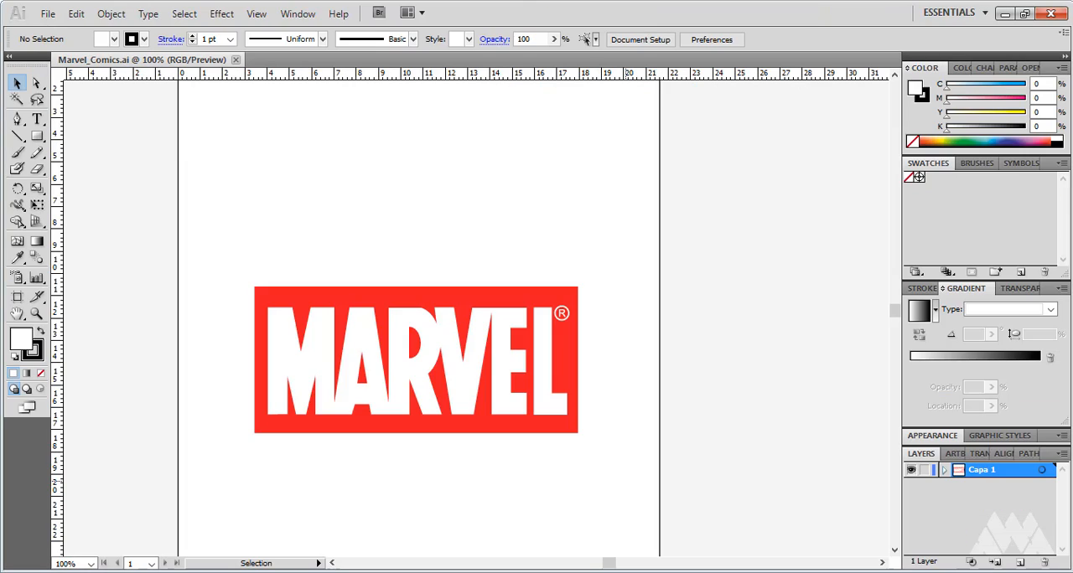
Switch to Illustrator and examine the Marvel logo in Marvel_Comics.ai and the available export command
{"action": "scroll", "coordinate": [453, 268], "scroll_direction": "up", "scroll_amount": 3}
{"action": "scroll", "coordinate": [453, 271], "scroll_direction": "down", "scroll_amount": 5}
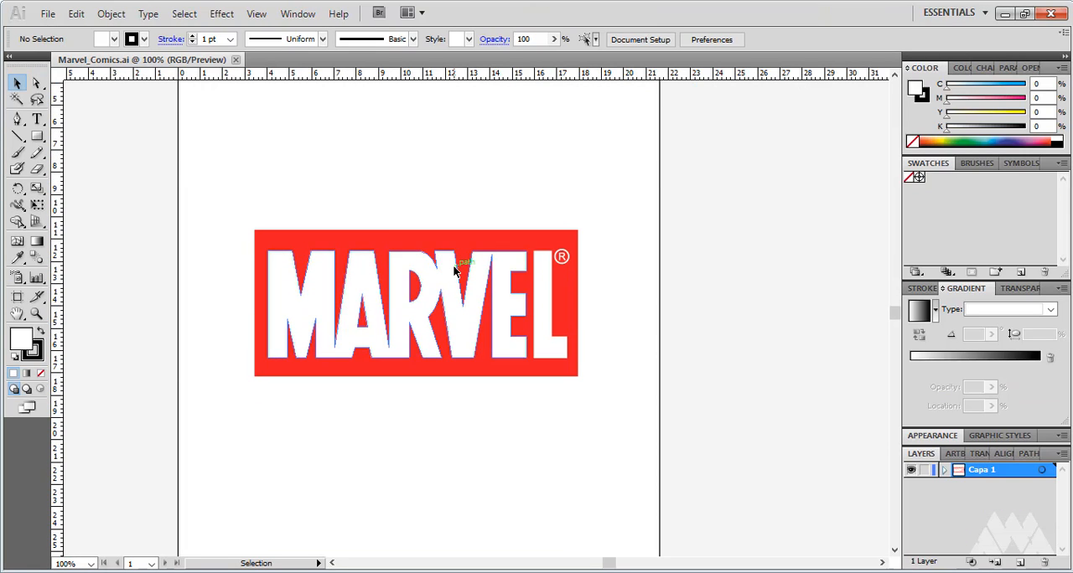
{"action": "scroll", "coordinate": [454, 271], "scroll_direction": "up", "scroll_amount": 4}
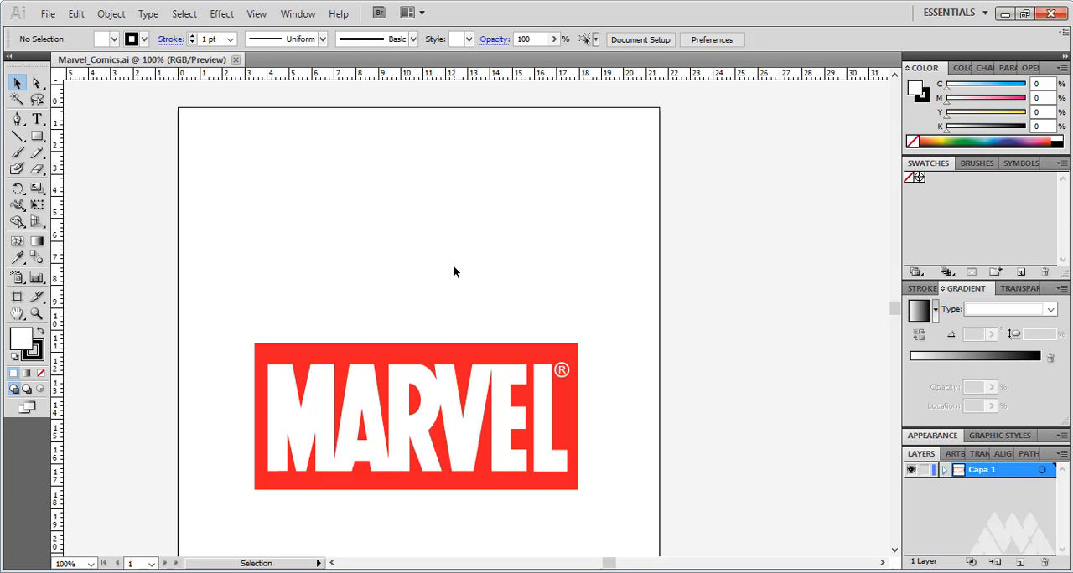
{"action": "scroll", "coordinate": [453, 269], "scroll_direction": "down", "scroll_amount": 4}
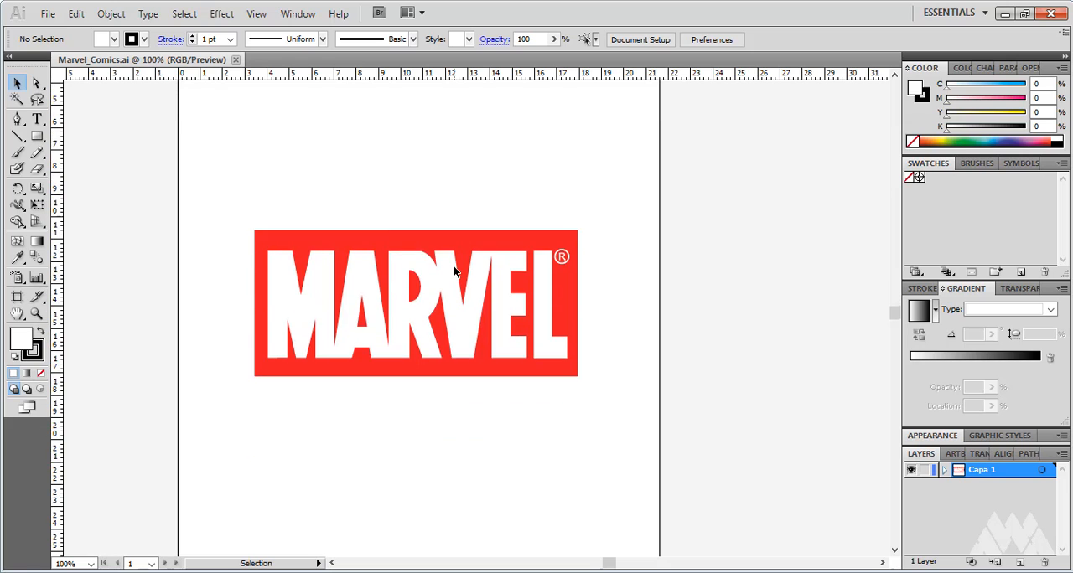
{"action": "scroll", "coordinate": [453, 268], "scroll_direction": "up", "scroll_amount": 1}
{"action": "scroll", "coordinate": [453, 270], "scroll_direction": "up", "scroll_amount": 1}
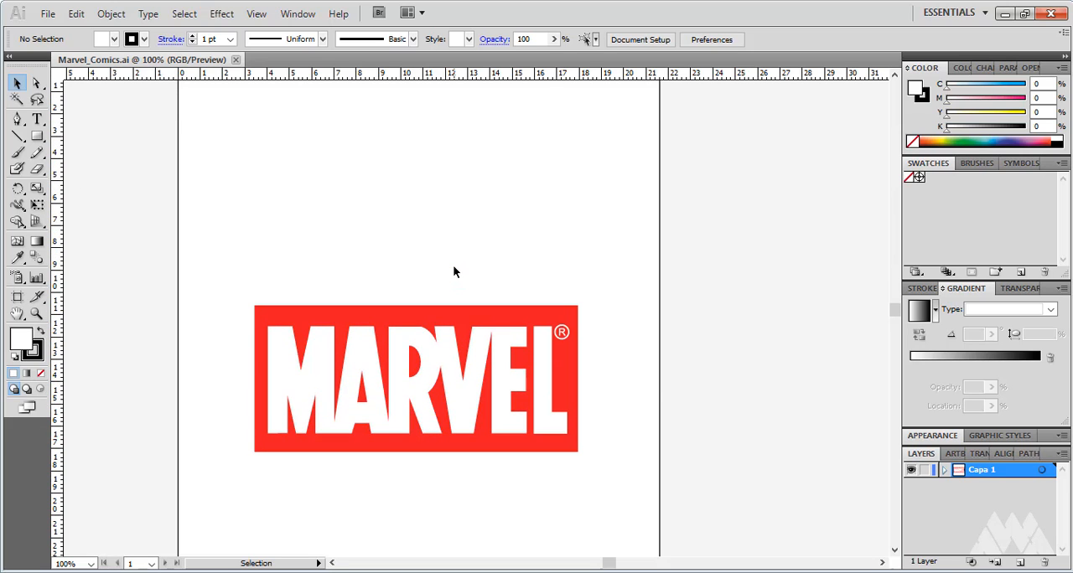
{"action": "scroll", "coordinate": [453, 268], "scroll_direction": "down", "scroll_amount": 5}
{"action": "scroll", "coordinate": [454, 269], "scroll_direction": "up", "scroll_amount": 5}
{"action": "scroll", "coordinate": [453, 272], "scroll_direction": "down", "scroll_amount": 3}
{"action": "scroll", "coordinate": [454, 271], "scroll_direction": "up", "scroll_amount": 2}
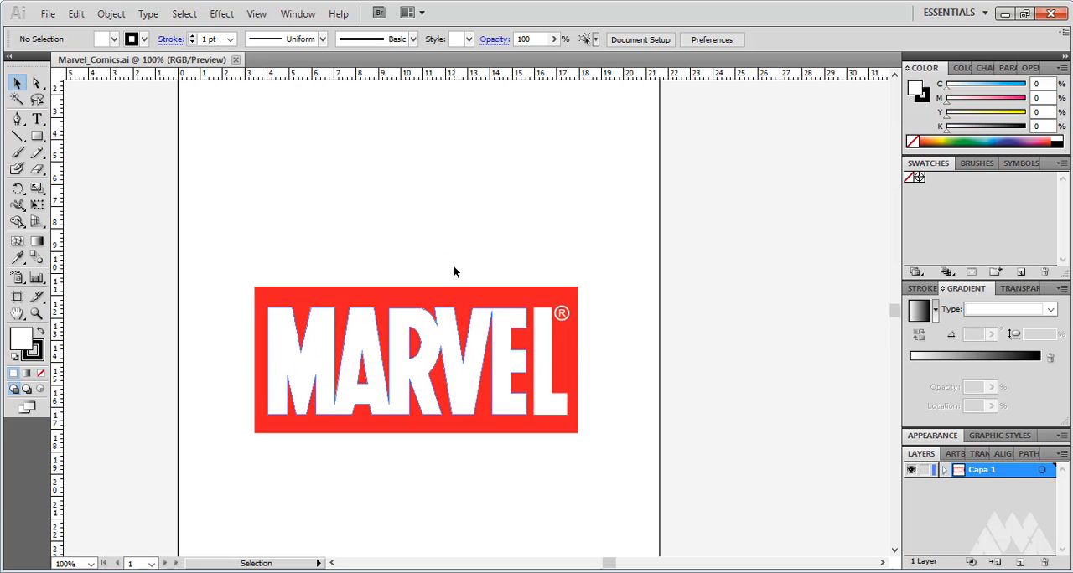
{"action": "left_click", "coordinate": [47, 14]}
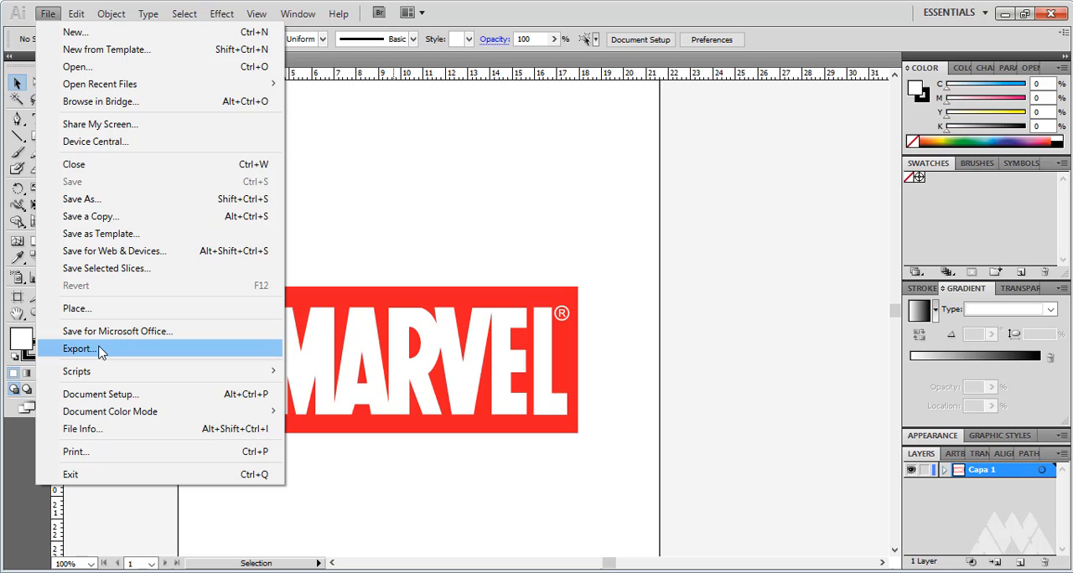
{"action": "left_click", "coordinate": [741, 245]}
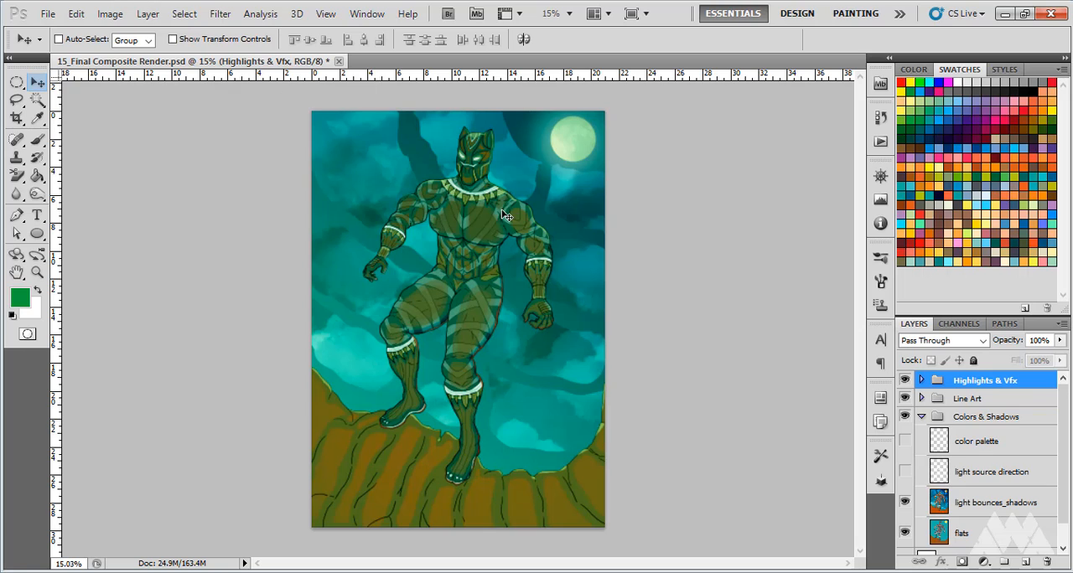
Switch back to Photoshop and place Marvel_Comics-01 from the Popular Comic Logos folder into the illustration, browsing with large icons
{"action": "left_click", "coordinate": [51, 14]}
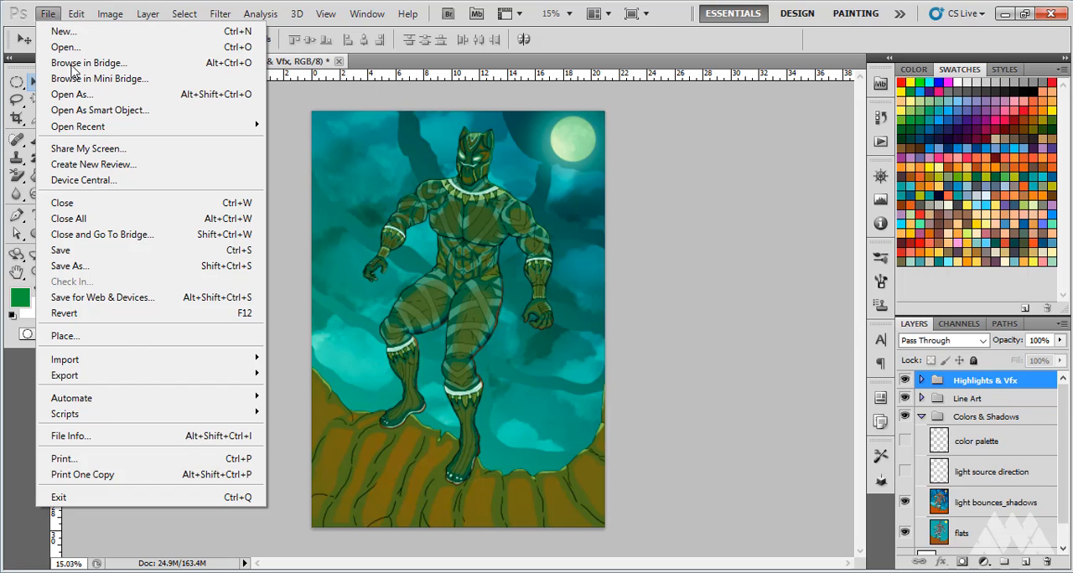
{"action": "left_click", "coordinate": [133, 339]}
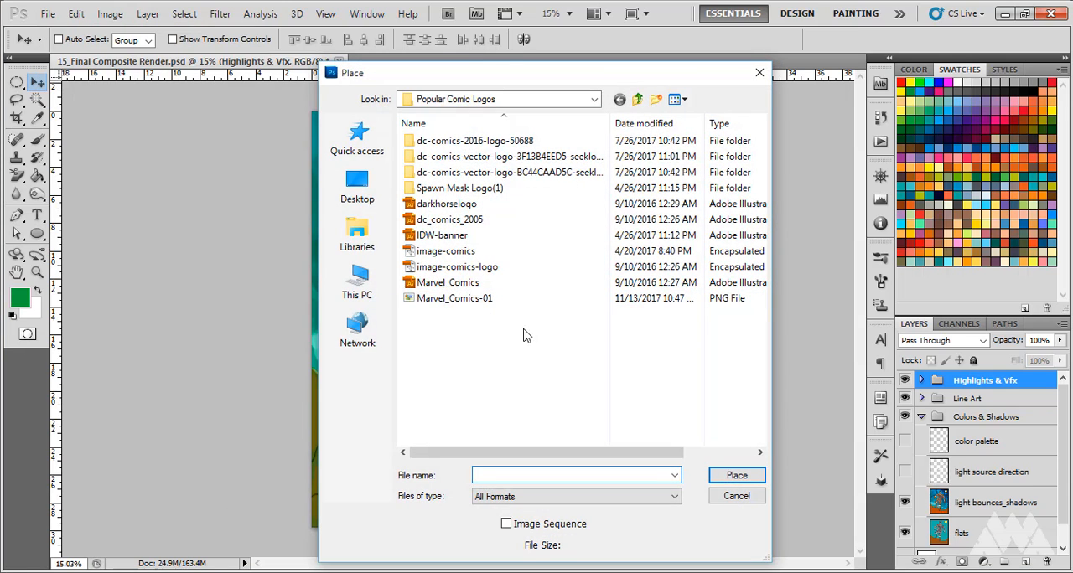
{"action": "left_click", "coordinate": [684, 100]}
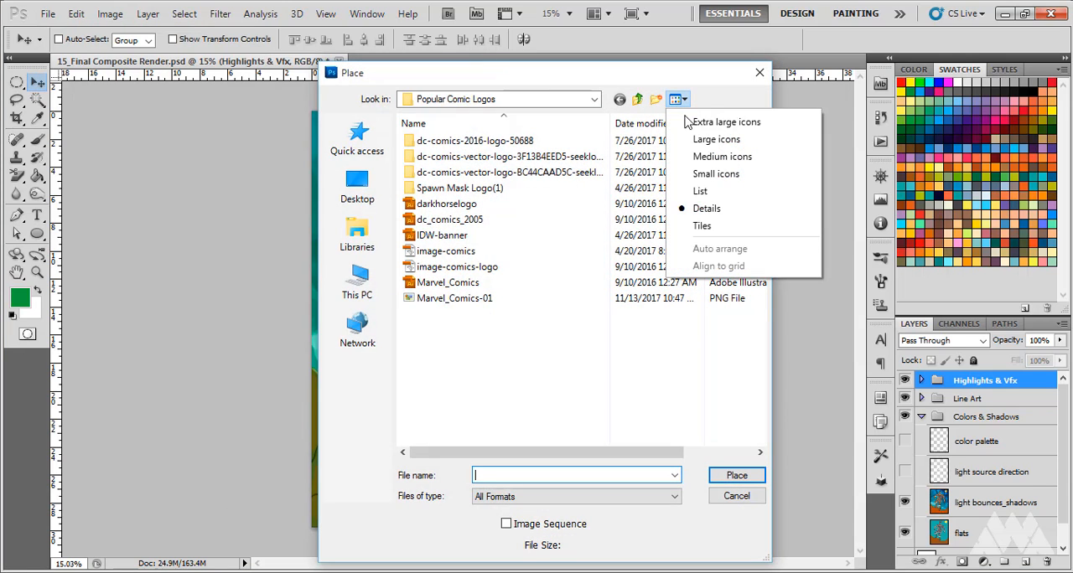
{"action": "left_click", "coordinate": [671, 139]}
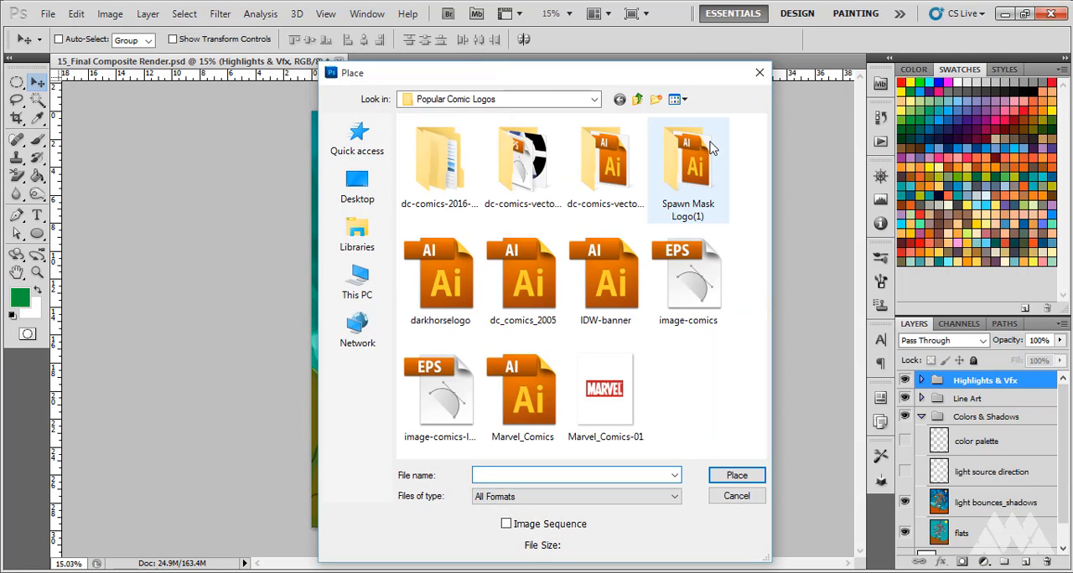
{"action": "left_click", "coordinate": [612, 411]}
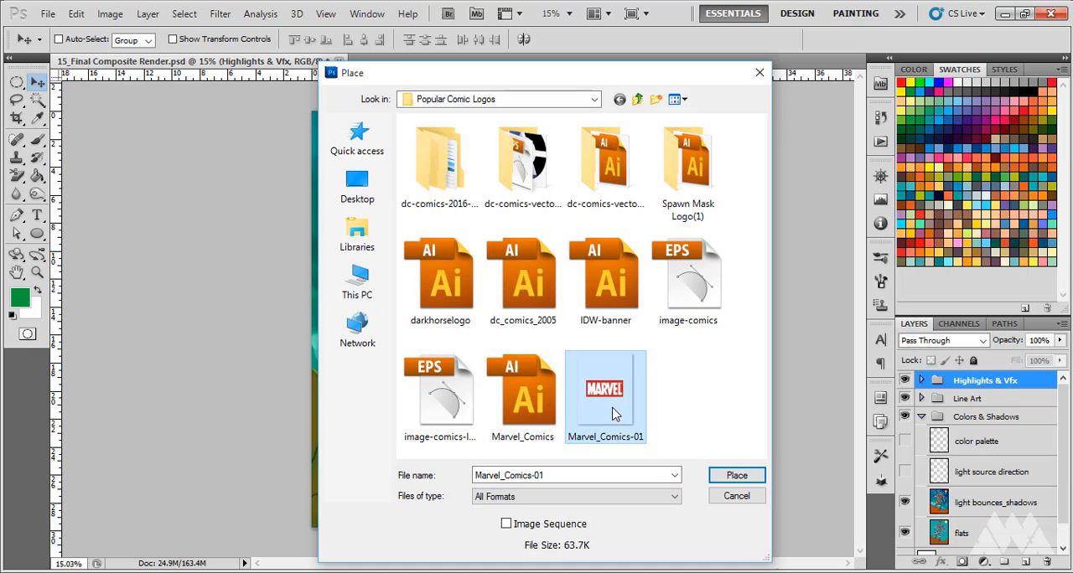
{"action": "left_click", "coordinate": [719, 477]}
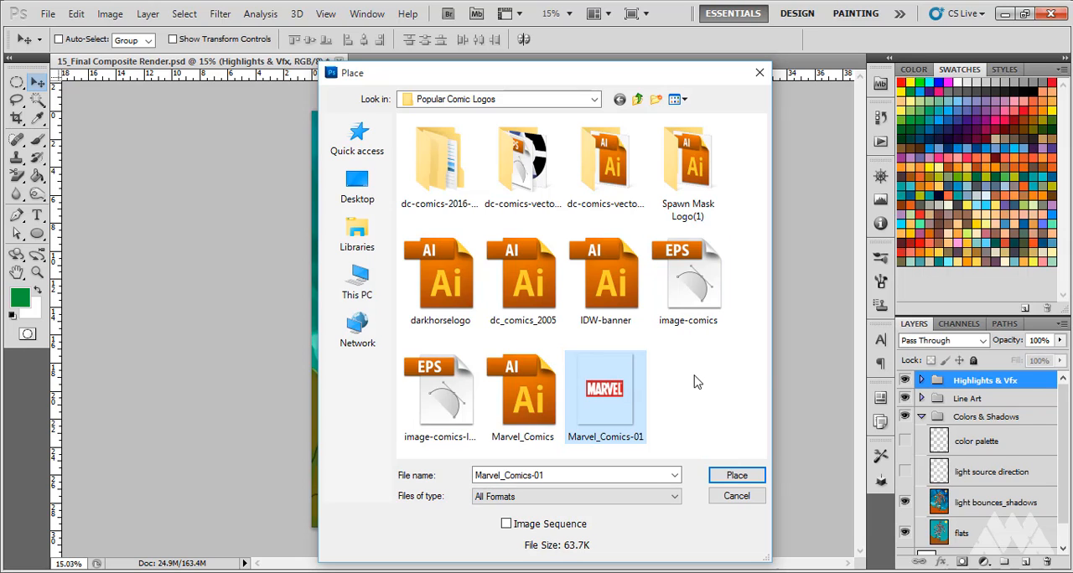
{"action": "left_click", "coordinate": [726, 478]}
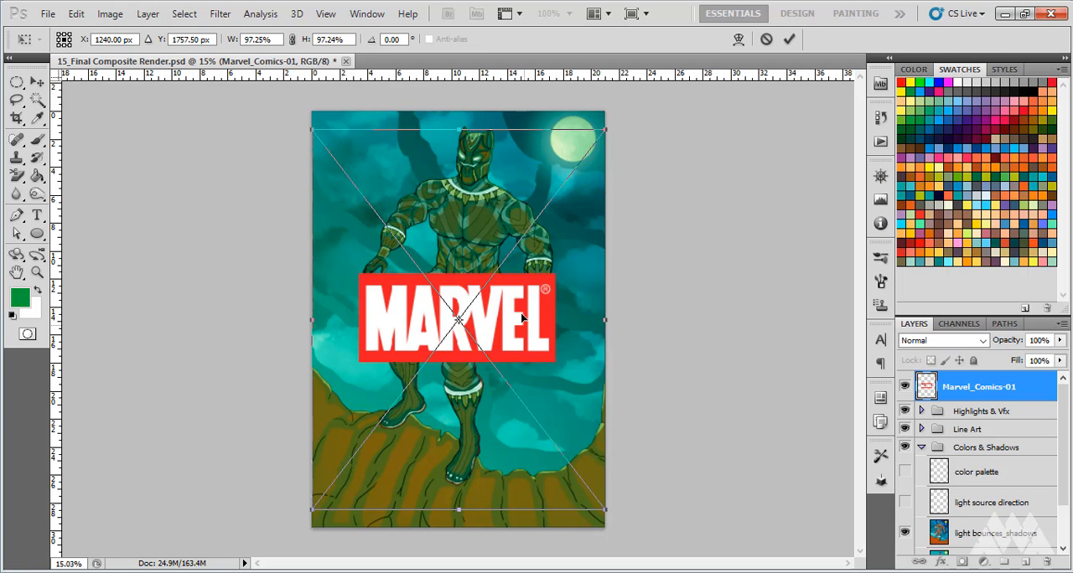
Scale the placed Marvel logo down to about 46.7% and move it towards the upper-left corner of the artwork
{"action": "left_click_drag", "start_coordinate": [521, 317], "coordinate": [474, 166]}
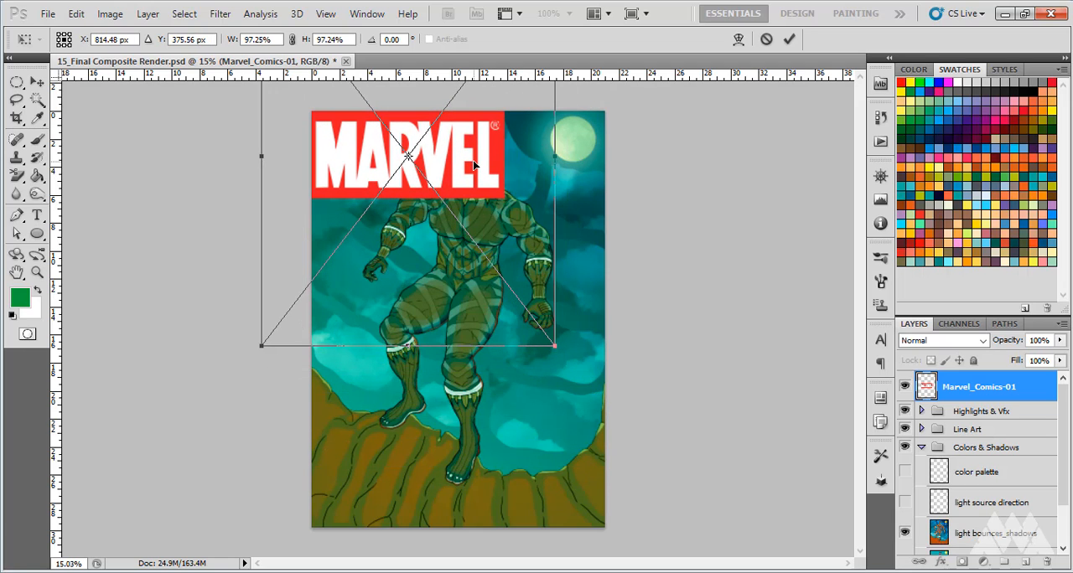
{"action": "scroll", "coordinate": [455, 238], "scroll_direction": "down", "scroll_amount": 6}
{"action": "scroll", "coordinate": [454, 239], "scroll_direction": "up", "scroll_amount": 2}
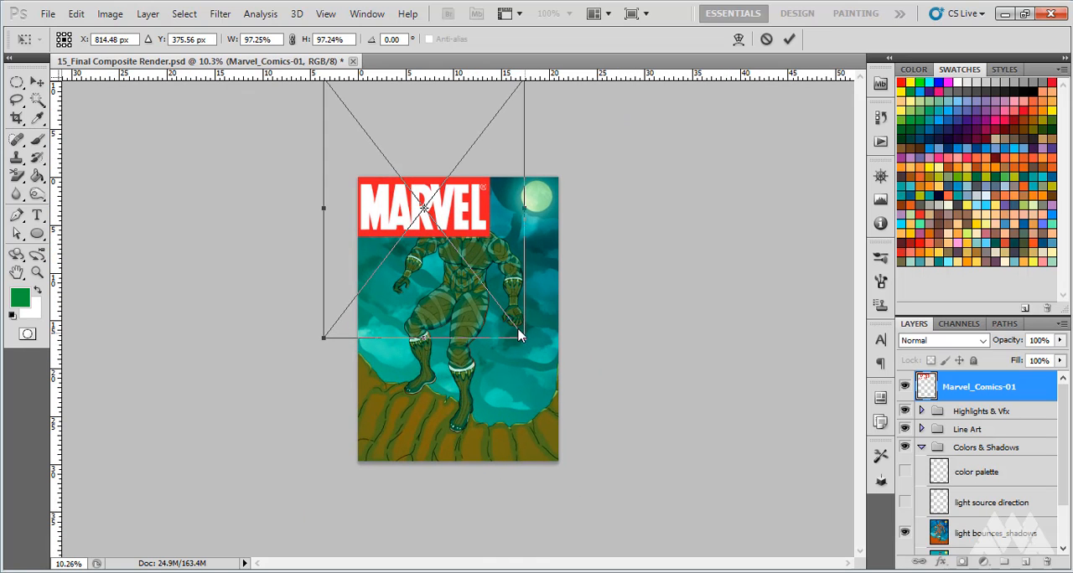
{"action": "left_click_drag", "start_coordinate": [440, 209], "coordinate": [496, 267]}
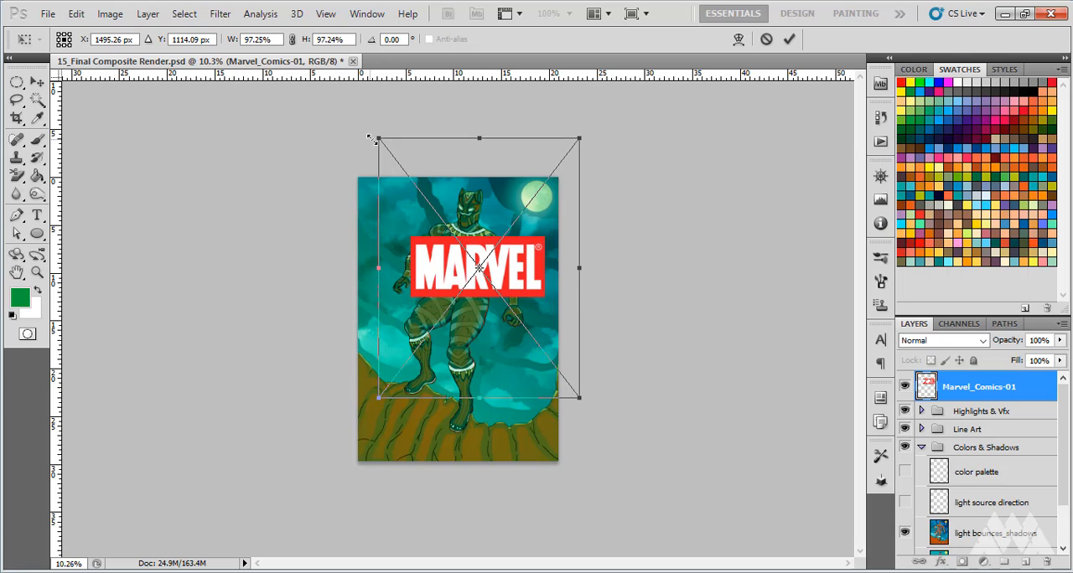
{"action": "left_click_drag", "start_coordinate": [377, 138], "coordinate": [483, 274]}
{"action": "left_click_drag", "start_coordinate": [513, 340], "coordinate": [369, 207]}
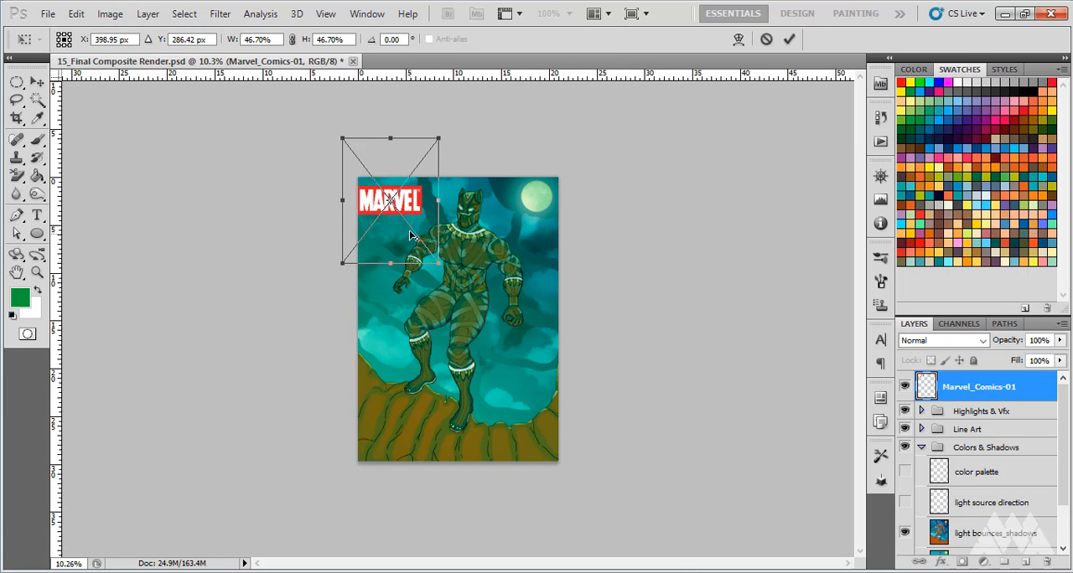
Reduce the Marvel logo to about 40%, fit it into the upper-left corner of the artwork and commit the placement
{"action": "scroll", "coordinate": [410, 231], "scroll_direction": "up", "scroll_amount": 4}
{"action": "left_click_drag", "start_coordinate": [382, 107], "coordinate": [449, 234]}
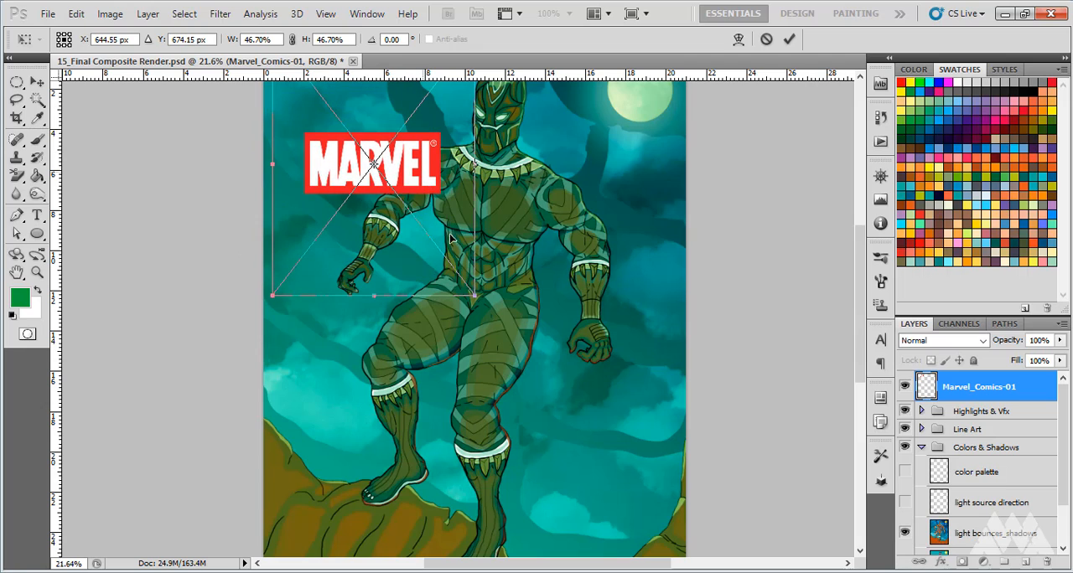
{"action": "left_click_drag", "start_coordinate": [474, 293], "coordinate": [446, 267]}
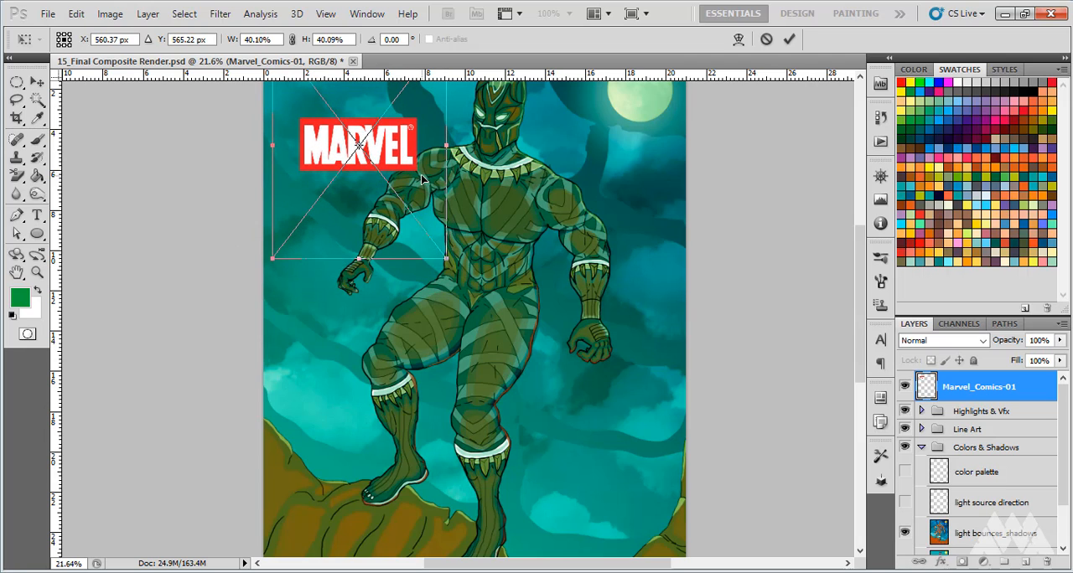
{"action": "scroll", "coordinate": [420, 176], "scroll_direction": "up", "scroll_amount": 2}
{"action": "scroll", "coordinate": [420, 179], "scroll_direction": "up", "scroll_amount": 2}
{"action": "left_click_drag", "start_coordinate": [388, 240], "coordinate": [357, 169]}
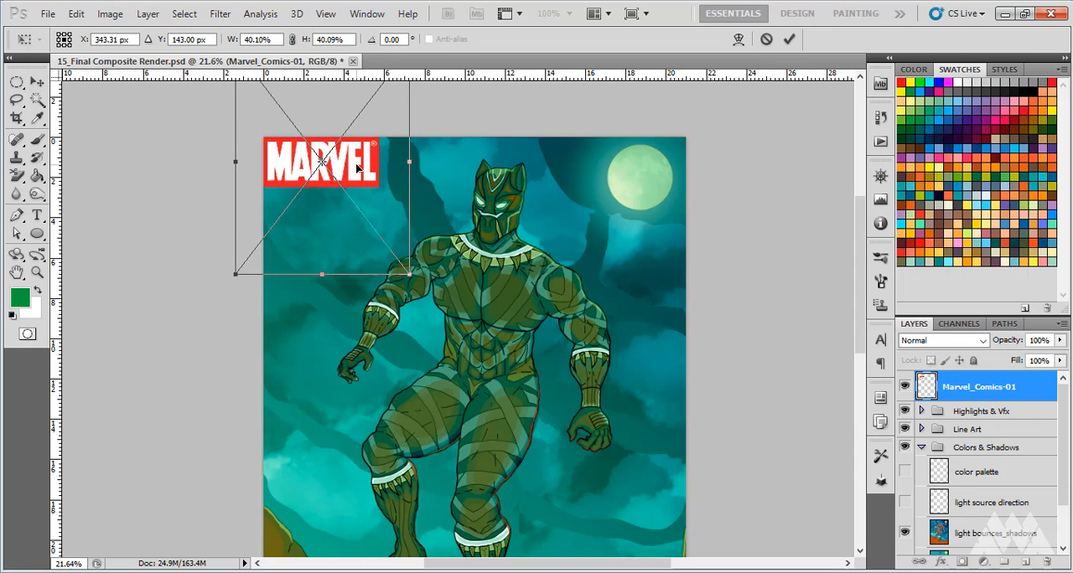
{"action": "scroll", "coordinate": [388, 262], "scroll_direction": "down", "scroll_amount": 2}
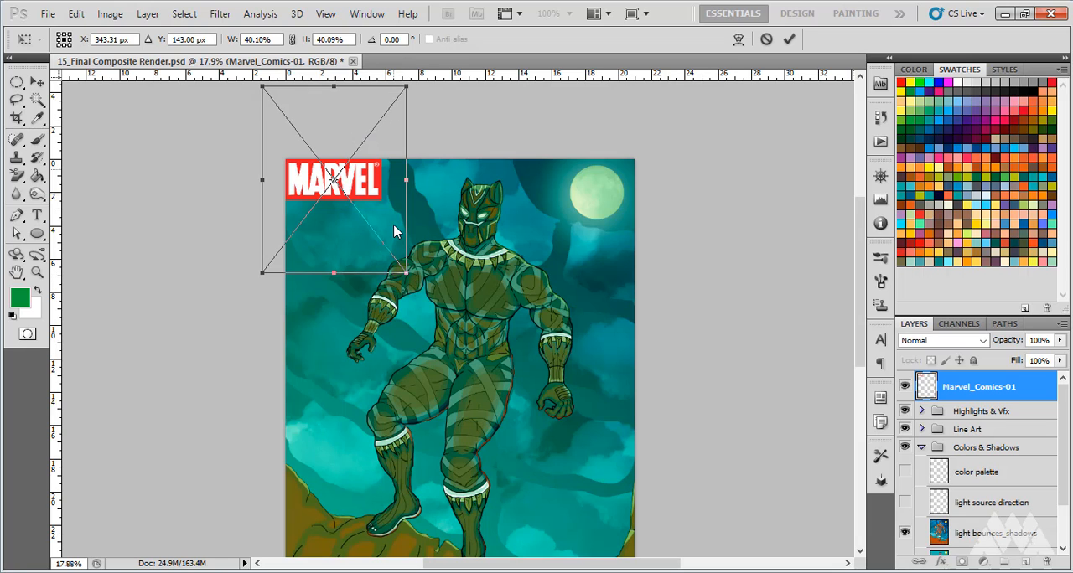
{"action": "scroll", "coordinate": [369, 241], "scroll_direction": "down", "scroll_amount": 2}
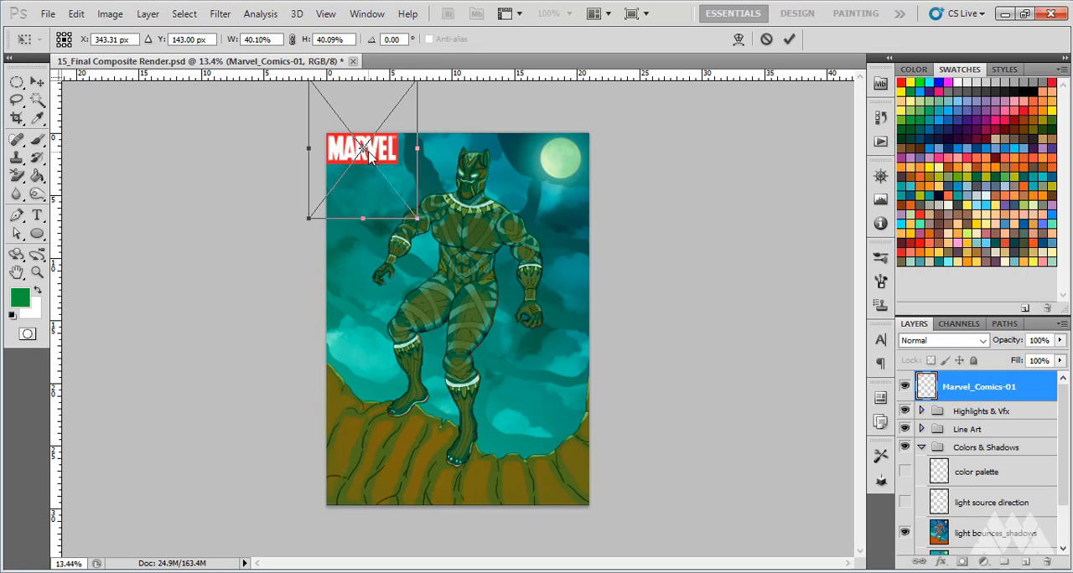
{"action": "left_click", "coordinate": [40, 85]}
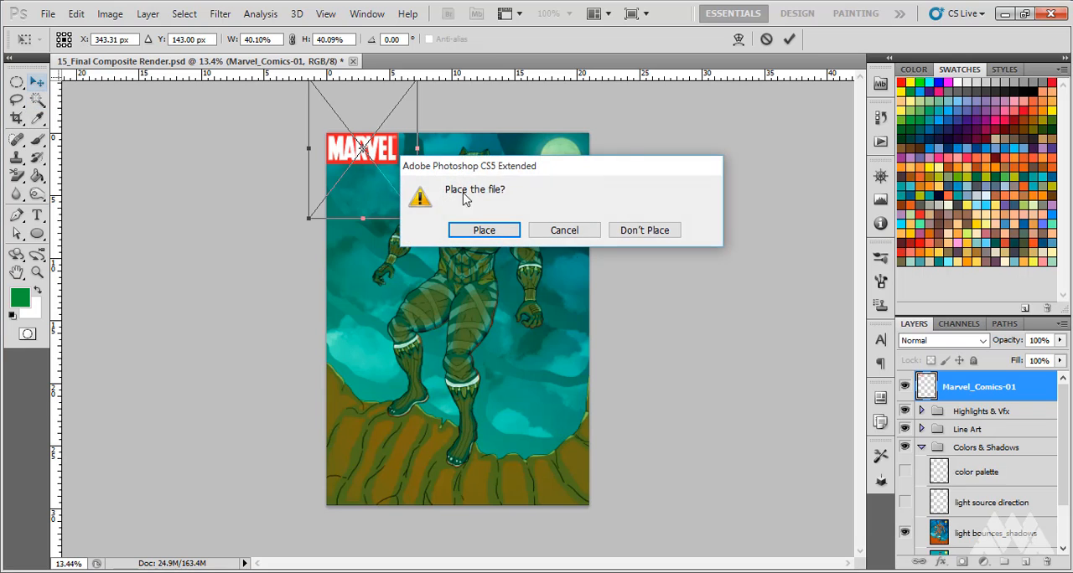
{"action": "left_click", "coordinate": [491, 235]}
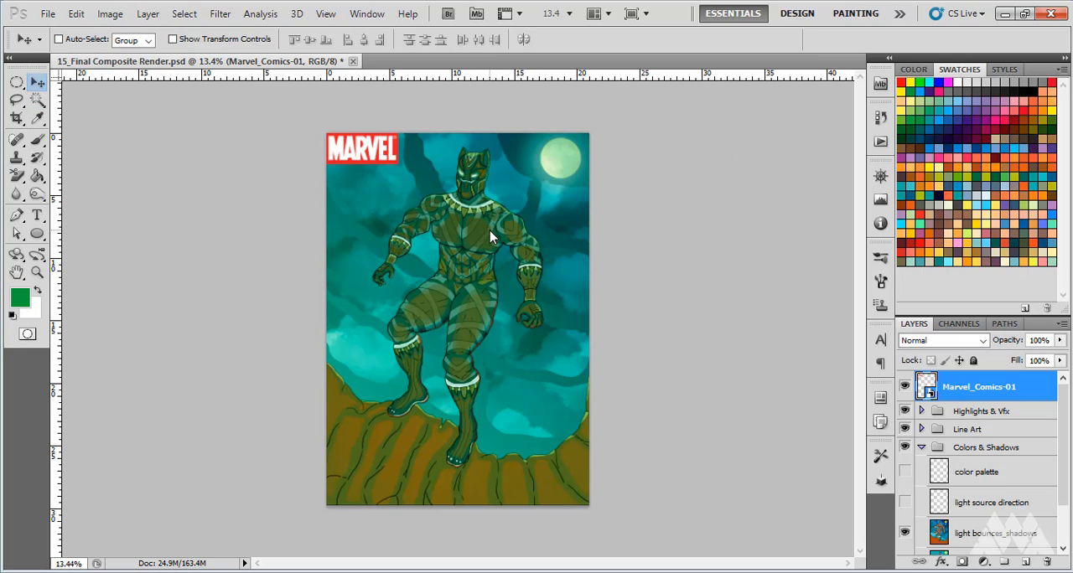
Place the file logo with circular background-01 from the AWAlogo folder in Pictures into the illustration
{"action": "scroll", "coordinate": [352, 144], "scroll_direction": "up", "scroll_amount": 6}
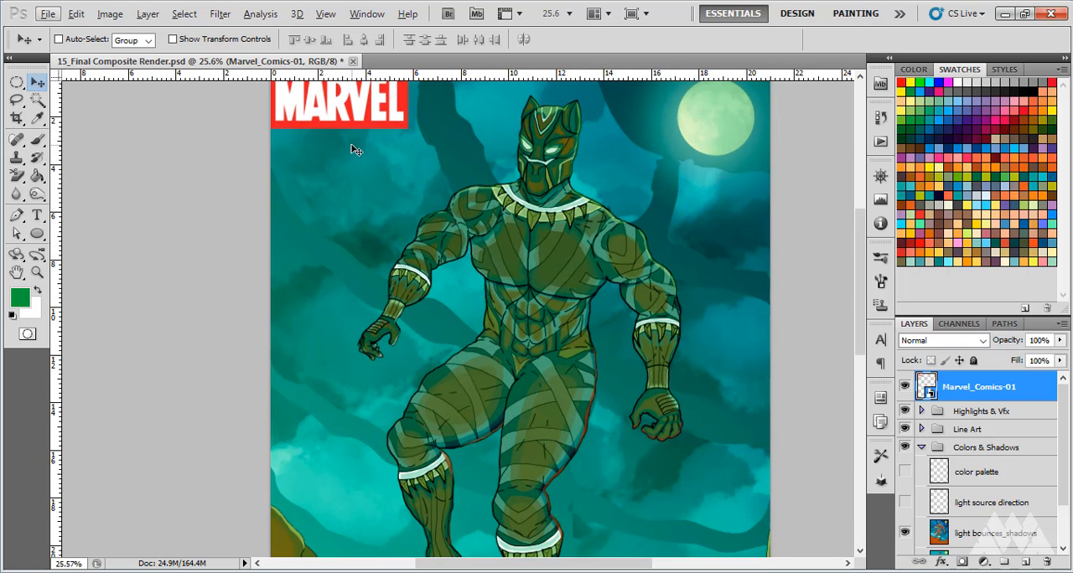
{"action": "scroll", "coordinate": [420, 261], "scroll_direction": "down", "scroll_amount": 4}
{"action": "scroll", "coordinate": [423, 265], "scroll_direction": "down", "scroll_amount": 4}
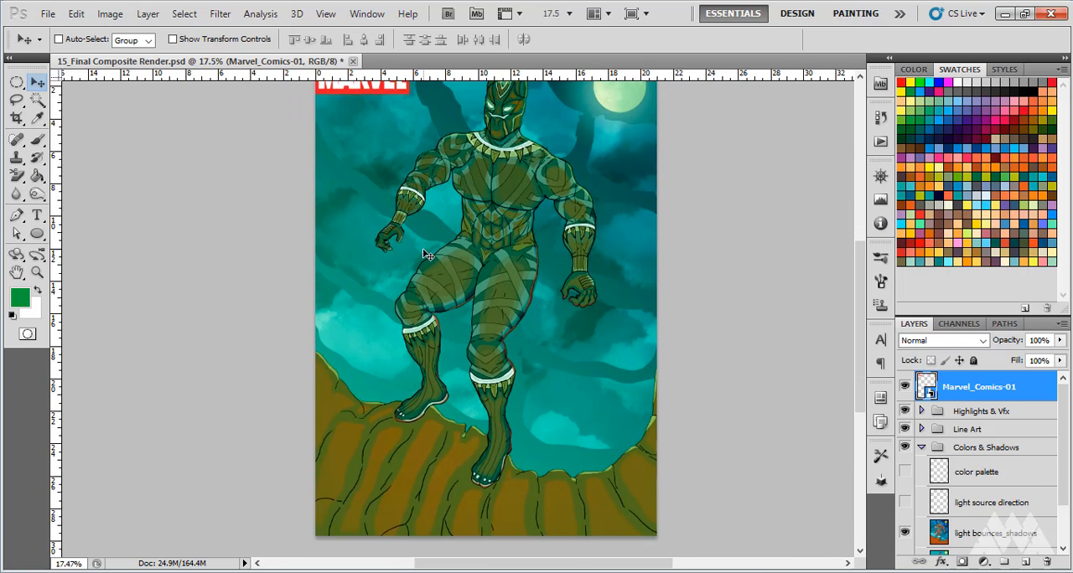
{"action": "scroll", "coordinate": [422, 252], "scroll_direction": "down", "scroll_amount": 1}
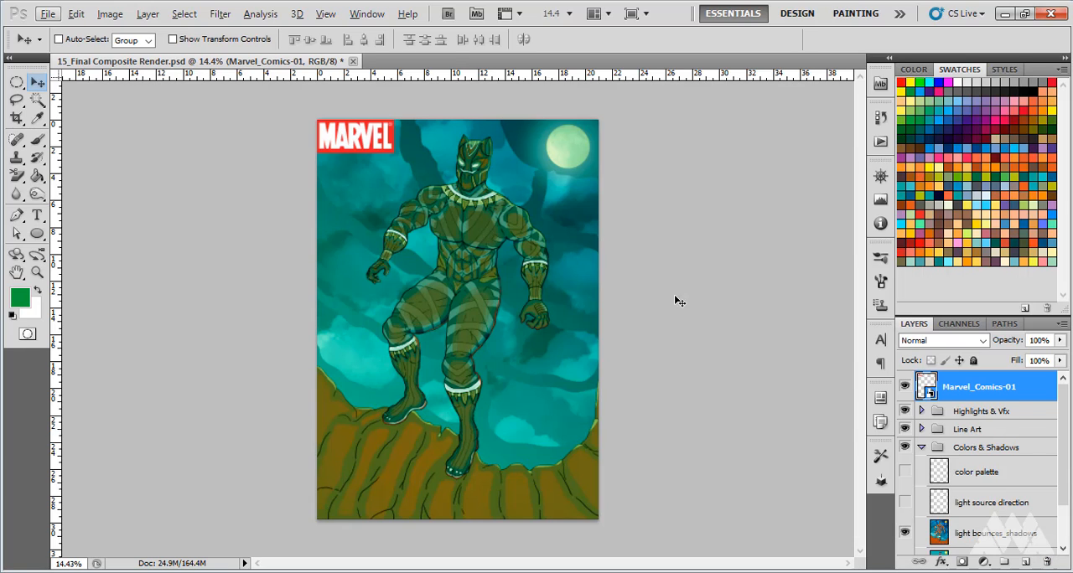
{"action": "left_click", "coordinate": [48, 14]}
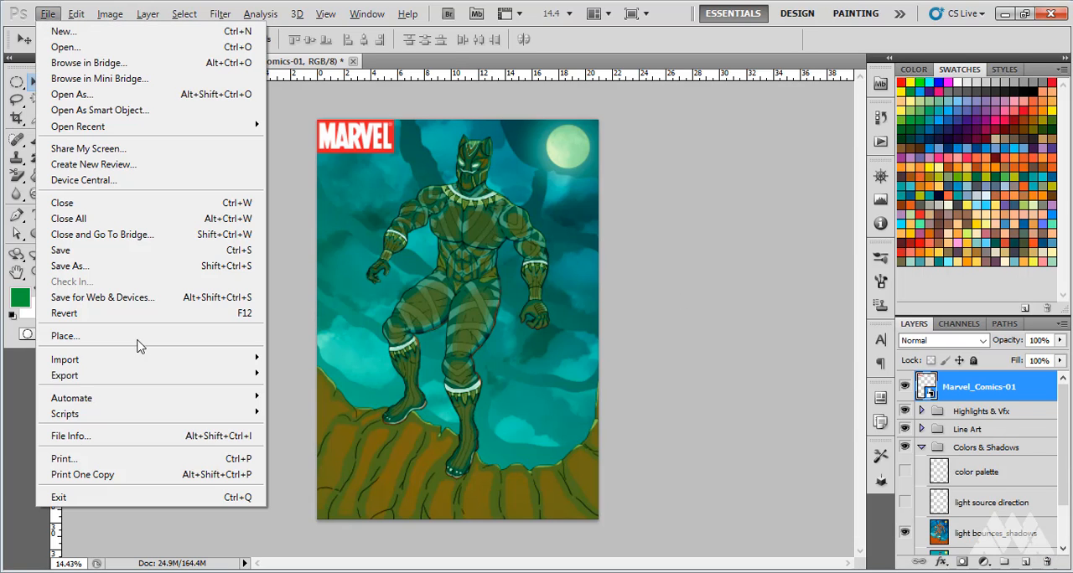
{"action": "left_click", "coordinate": [96, 336]}
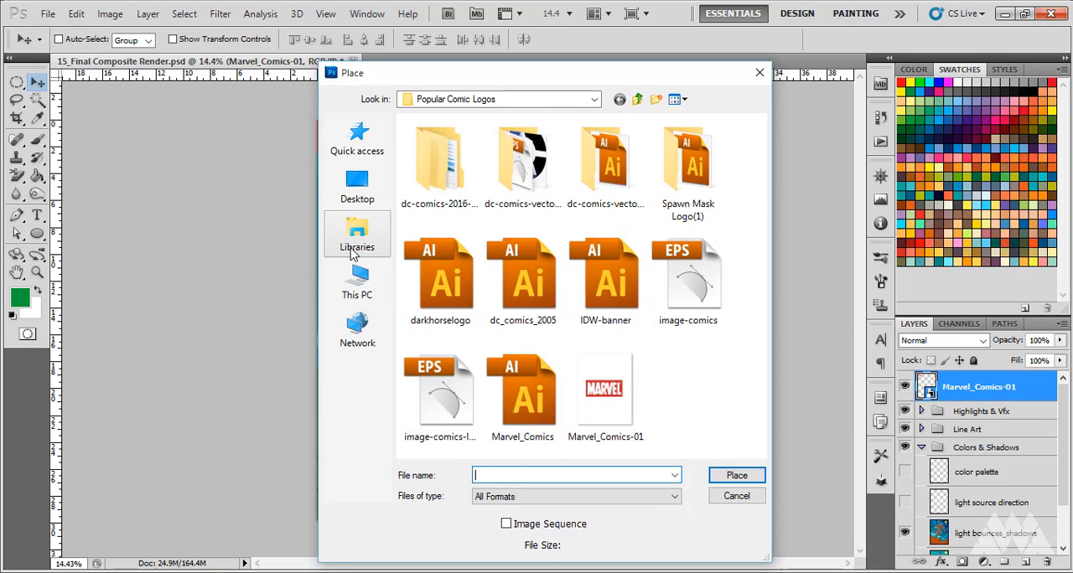
{"action": "left_click", "coordinate": [358, 285]}
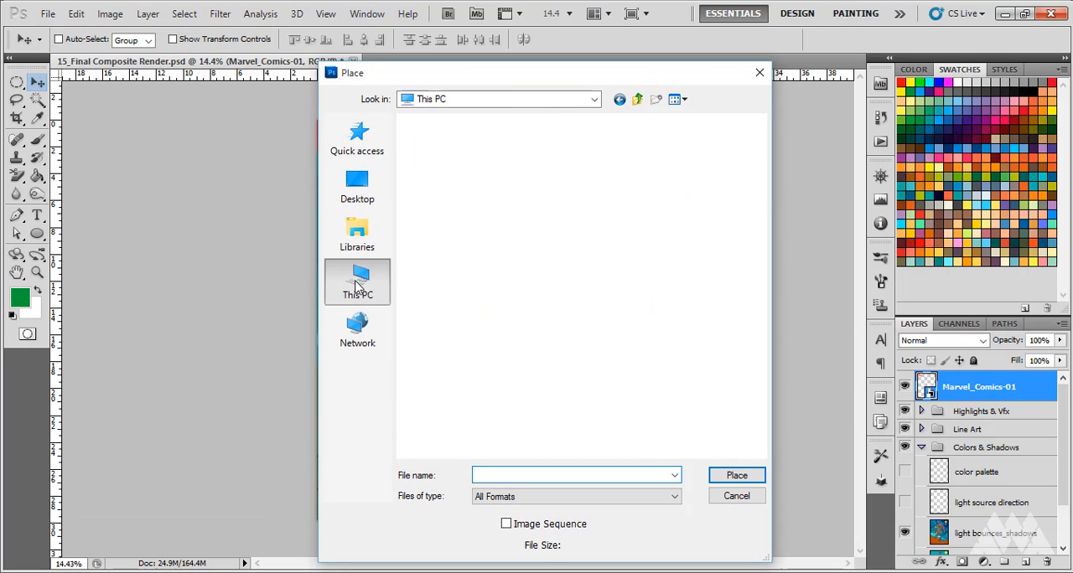
{"action": "double_click", "coordinate": [470, 252]}
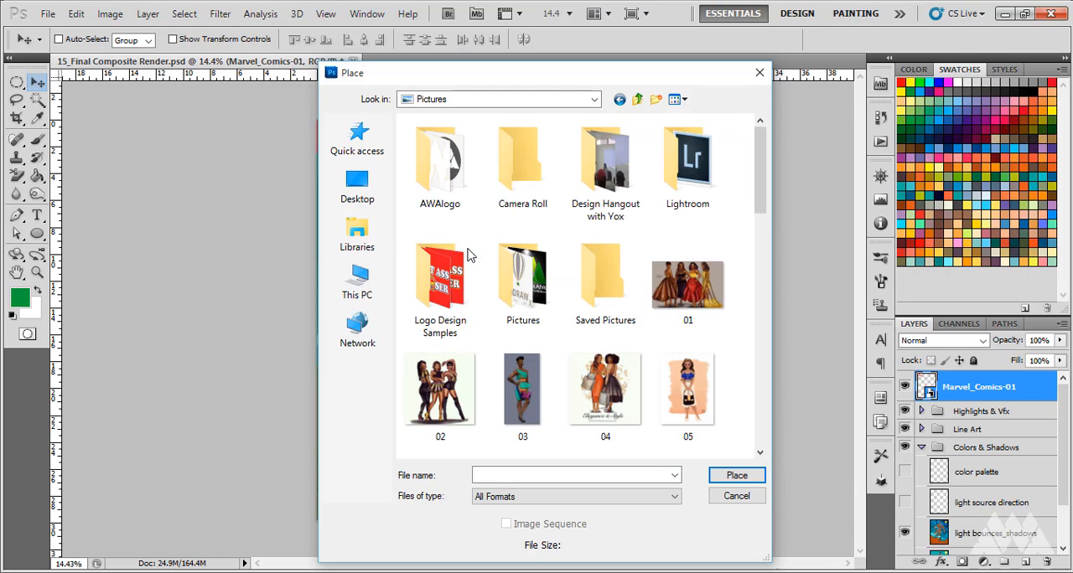
{"action": "double_click", "coordinate": [460, 186]}
{"action": "left_click", "coordinate": [539, 178]}
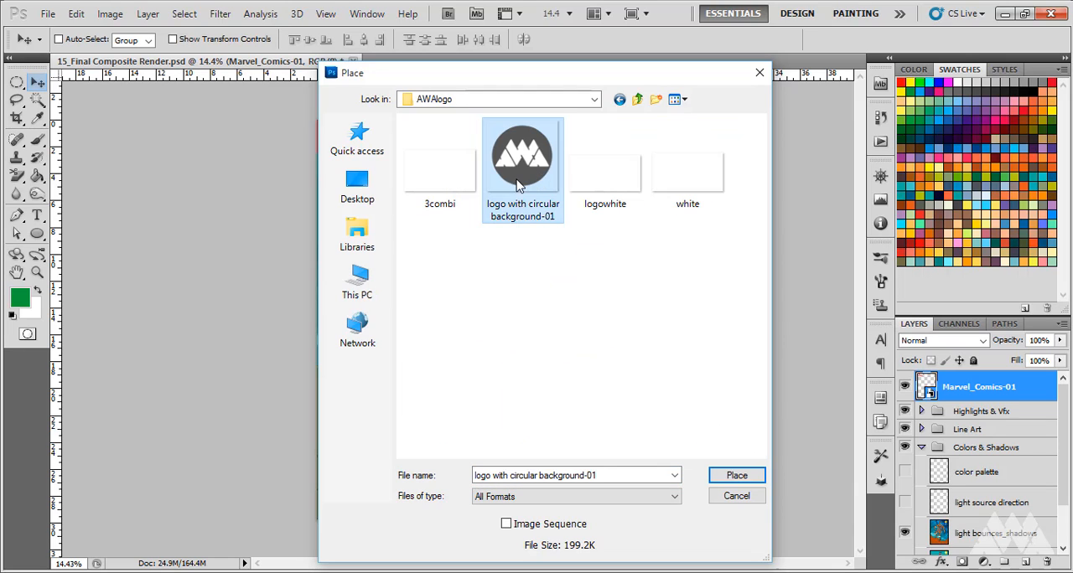
{"action": "left_click", "coordinate": [750, 480]}
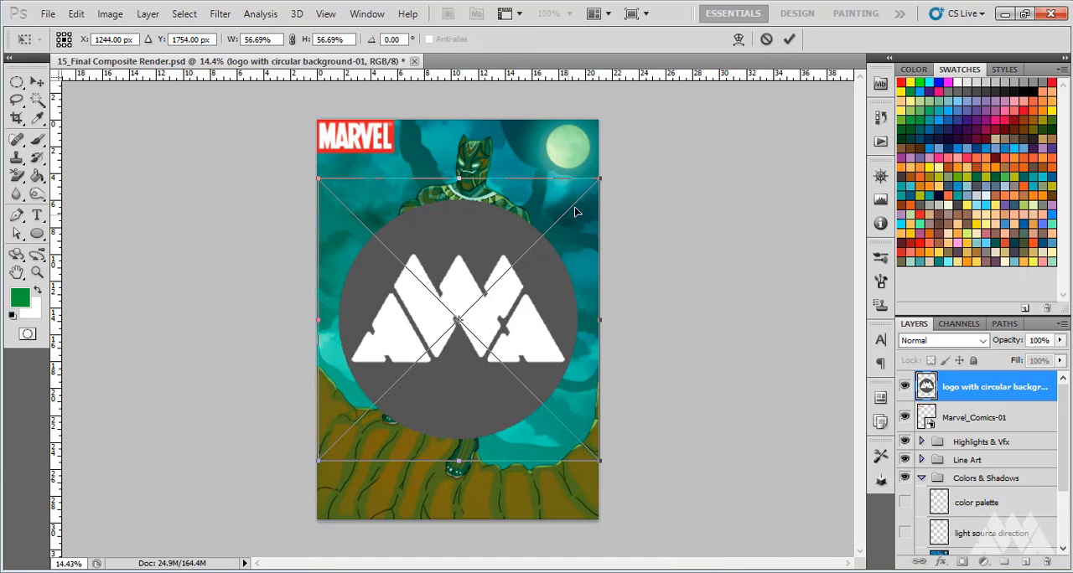
Scale the circular logo down to about 15% and move it into the lower-right corner of the artwork
{"action": "left_click_drag", "start_coordinate": [590, 190], "coordinate": [379, 382]}
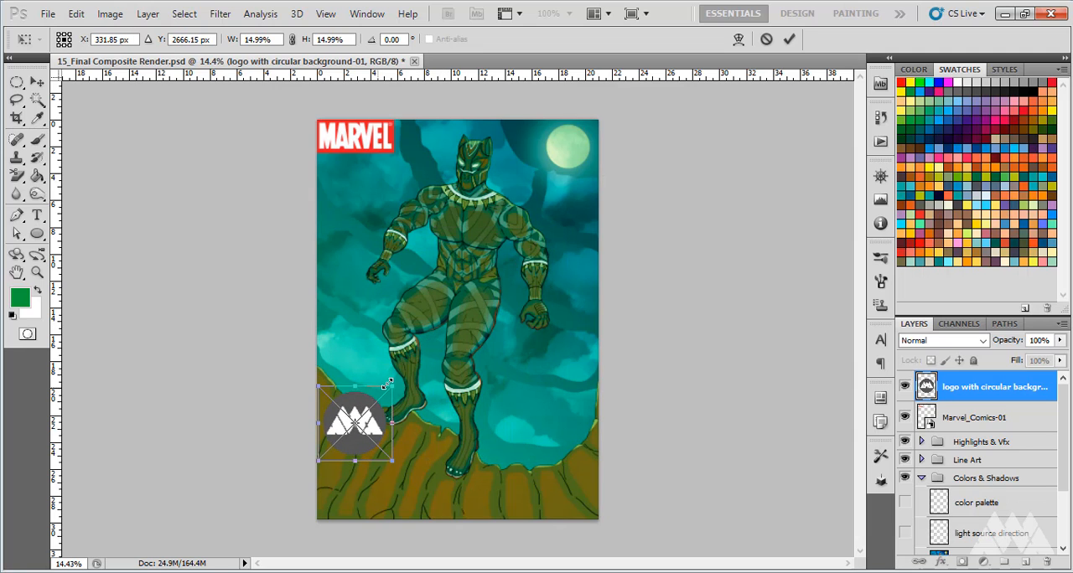
{"action": "left_click_drag", "start_coordinate": [369, 429], "coordinate": [588, 493]}
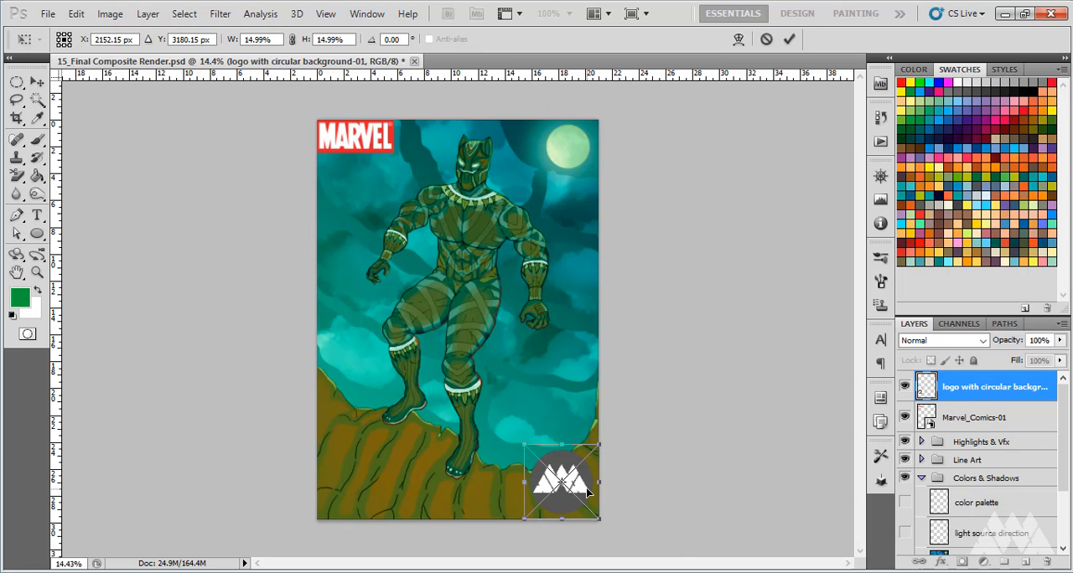
{"action": "scroll", "coordinate": [587, 493], "scroll_direction": "up", "scroll_amount": 4}
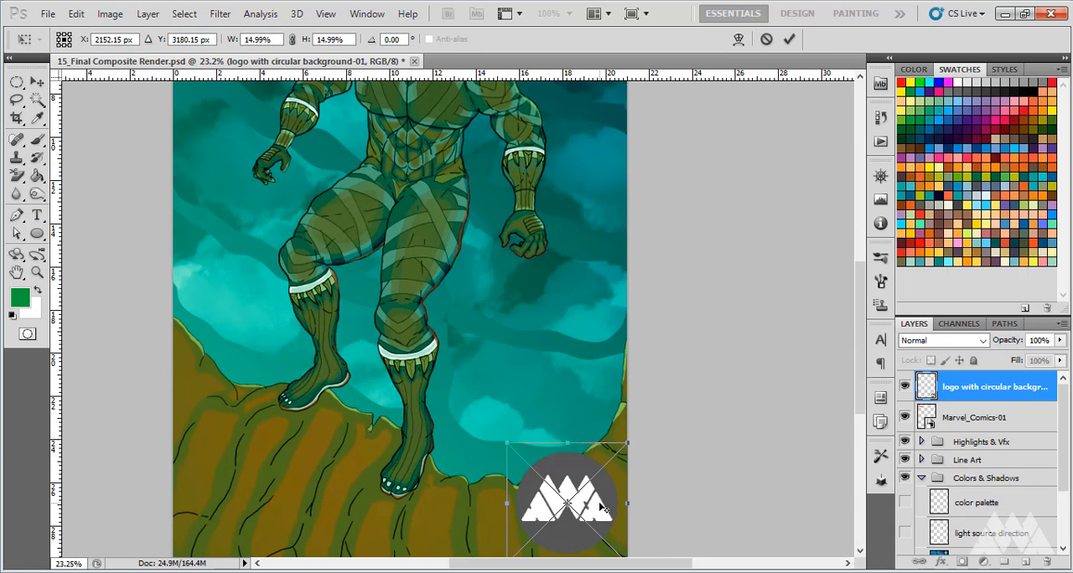
{"action": "left_click_drag", "start_coordinate": [600, 505], "coordinate": [603, 508]}
{"action": "scroll", "coordinate": [600, 490], "scroll_direction": "down", "scroll_amount": 2}
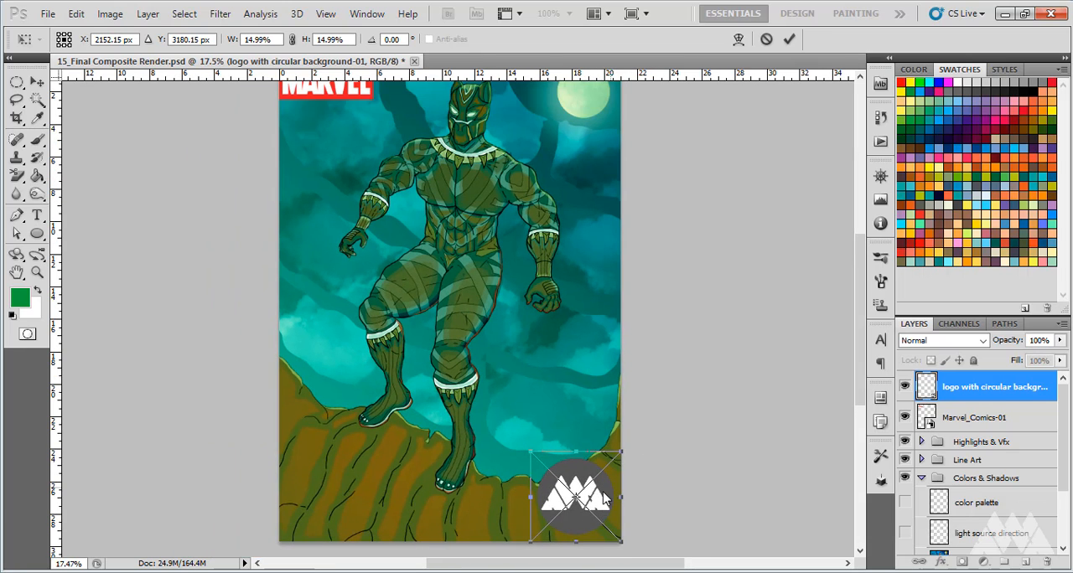
Reduce the circular logo to about 14%, nudge it closer to the lower-right corner of the artwork and commit the placement
{"action": "left_click_drag", "start_coordinate": [604, 498], "coordinate": [606, 501]}
{"action": "left_click_drag", "start_coordinate": [617, 454], "coordinate": [612, 460]}
{"action": "left_click_drag", "start_coordinate": [598, 506], "coordinate": [603, 511]}
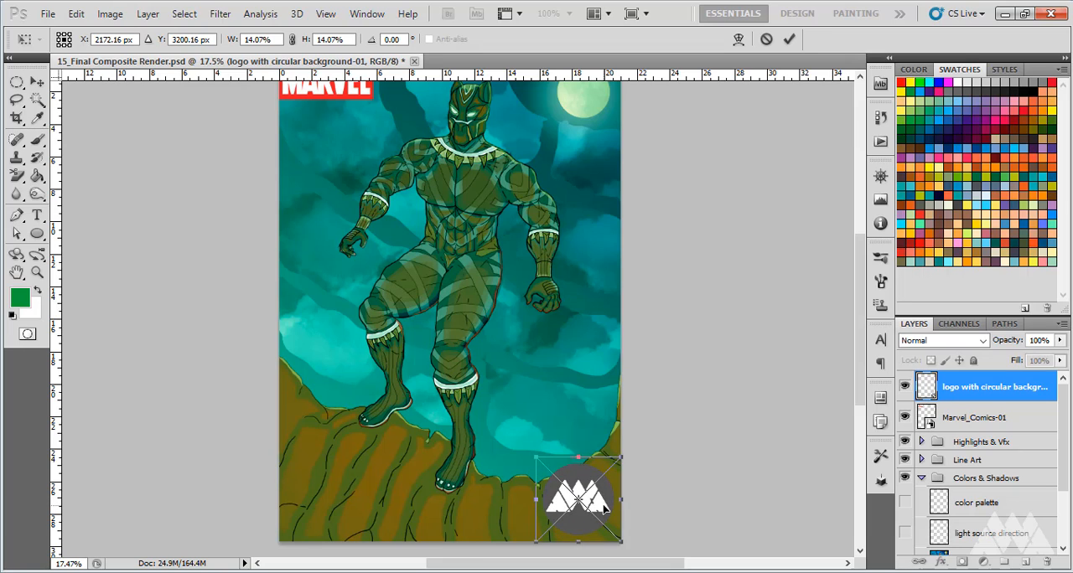
{"action": "left_click", "coordinate": [37, 83]}
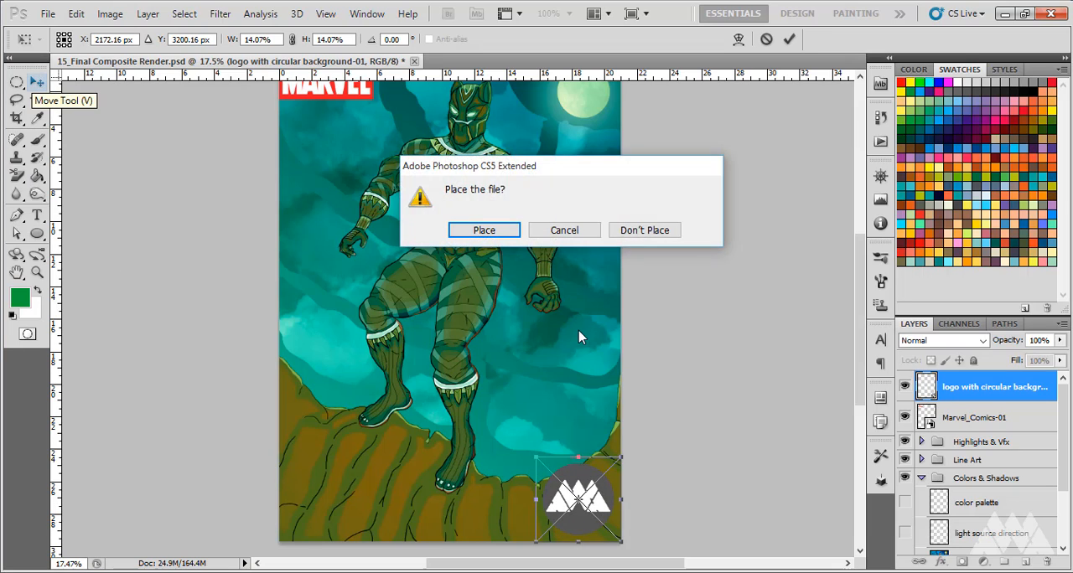
{"action": "left_click", "coordinate": [482, 229]}
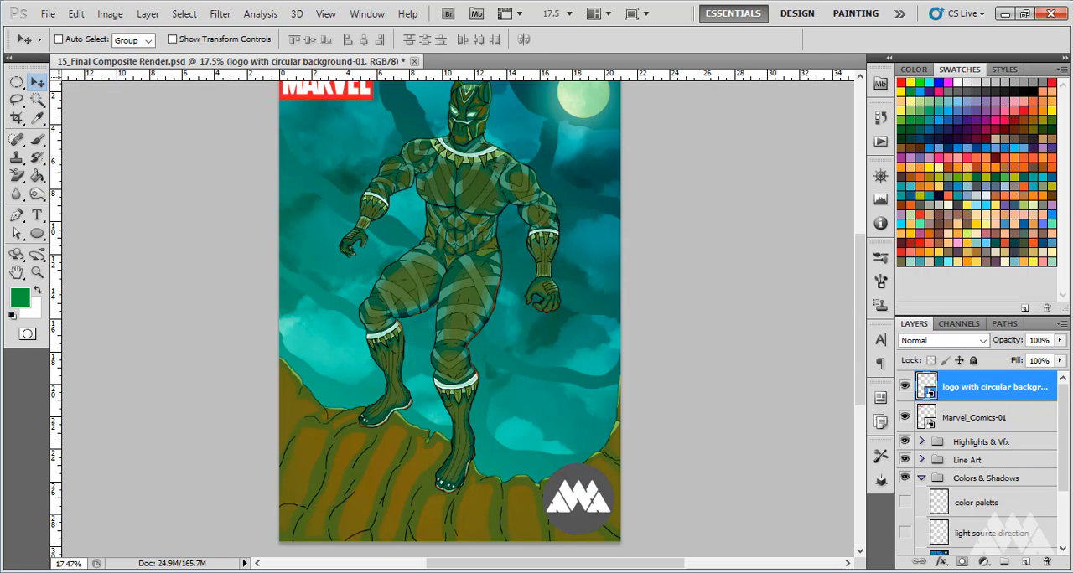
Lower the circular logo layer's opacity to 79%
{"action": "left_click", "coordinate": [1060, 341]}
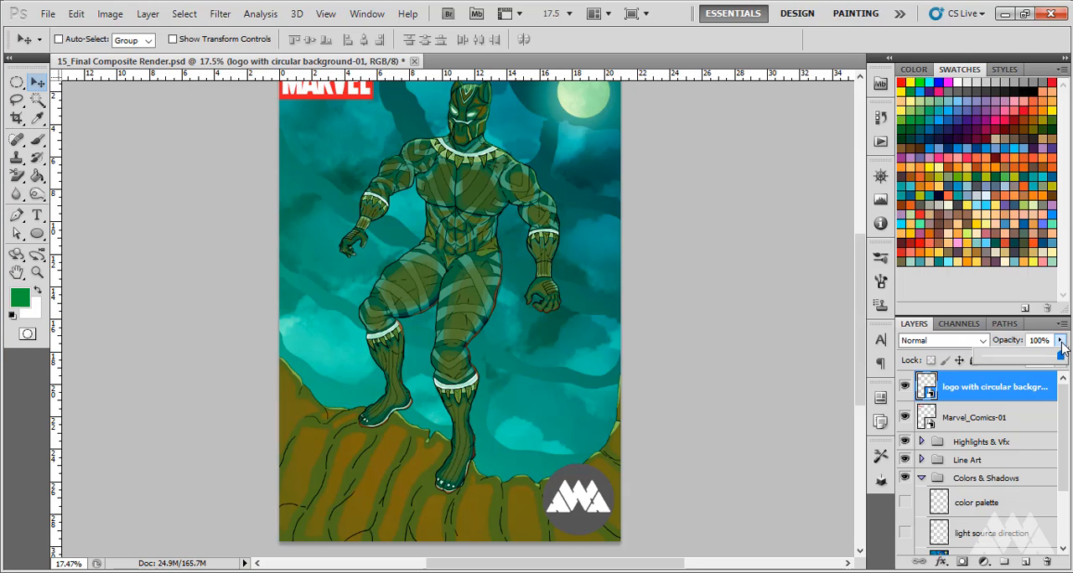
{"action": "mouse_move", "coordinate": [1042, 363]}
{"action": "left_mouse_down"}
{"action": "mouse_move", "coordinate": [1024, 365]}
{"action": "mouse_move", "coordinate": [1044, 359]}
{"action": "left_mouse_up"}
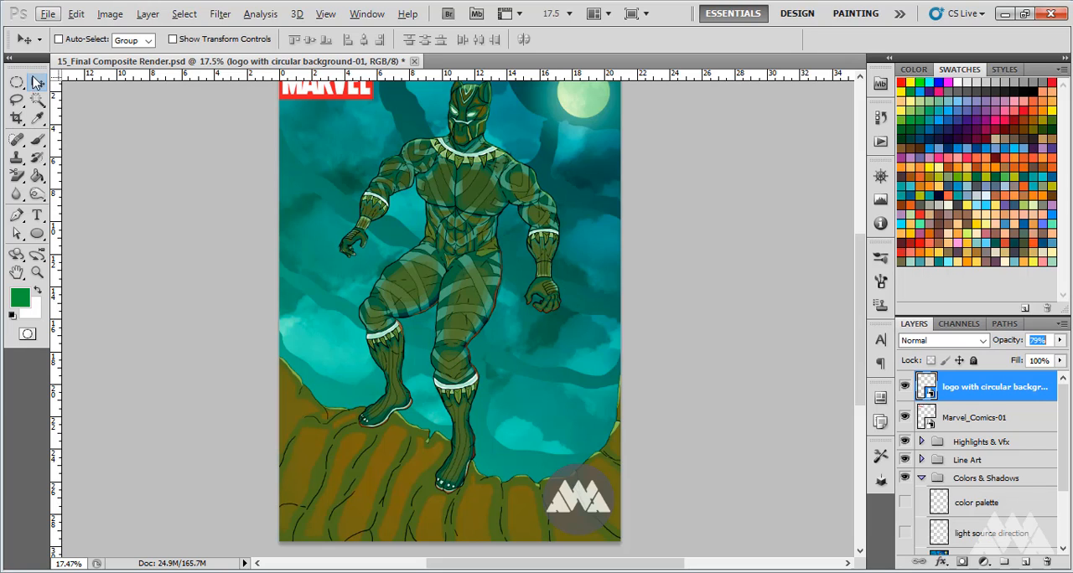
{"action": "left_click", "coordinate": [695, 368]}
{"action": "scroll", "coordinate": [669, 402], "scroll_direction": "down", "scroll_amount": 5}
{"action": "scroll", "coordinate": [511, 337], "scroll_direction": "up", "scroll_amount": 4}
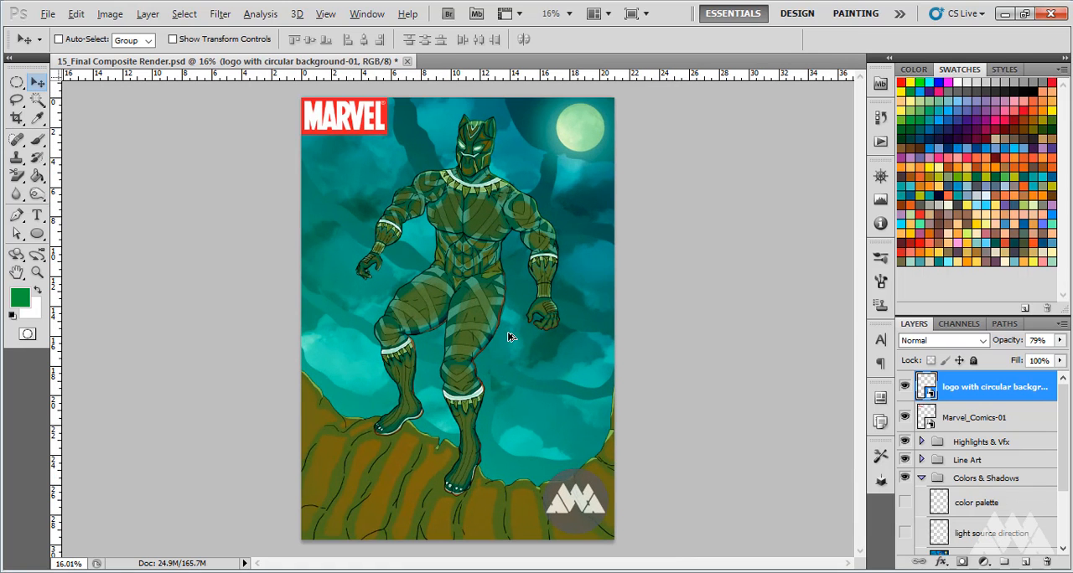
Activate the horizontal Type tool and set its font to Wolf's Bane
{"action": "key", "text": "alt"}
{"action": "scroll", "coordinate": [551, 427], "scroll_direction": "up", "scroll_amount": 3}
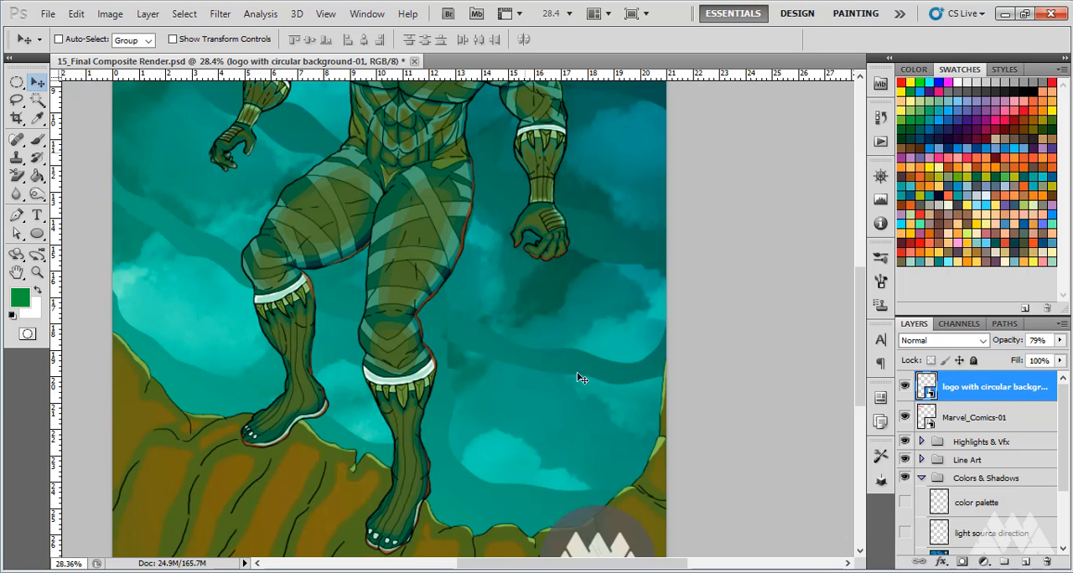
{"action": "scroll", "coordinate": [562, 400], "scroll_direction": "up", "scroll_amount": 1}
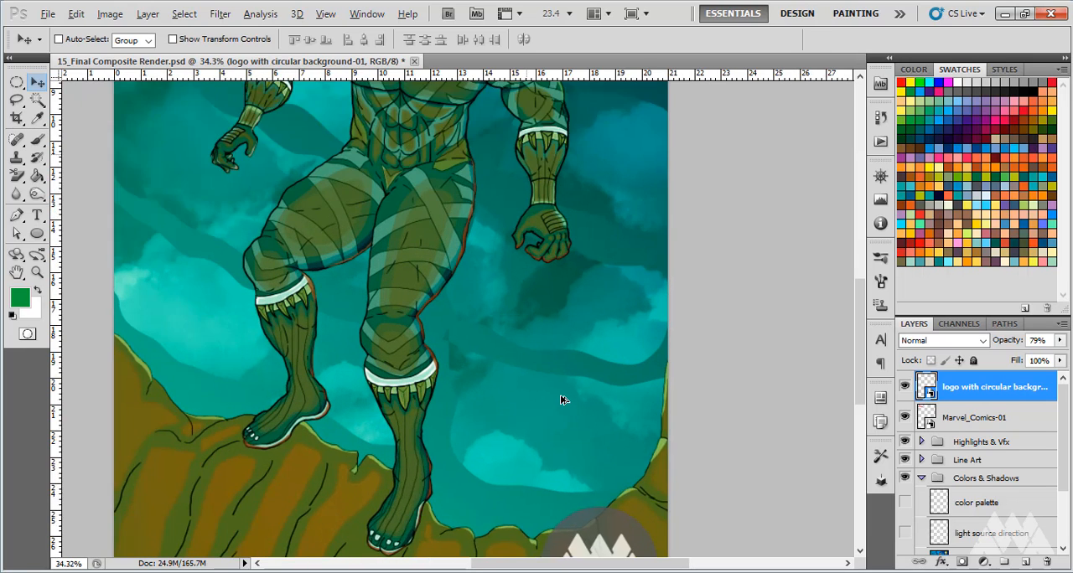
{"action": "left_click", "coordinate": [38, 216]}
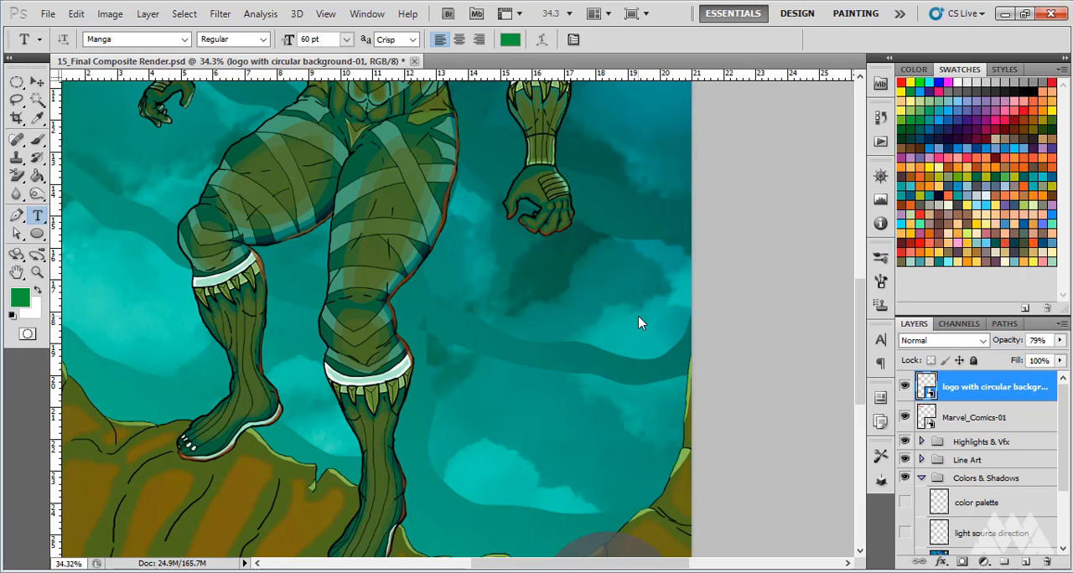
{"action": "scroll", "coordinate": [541, 374], "scroll_direction": "down", "scroll_amount": 2}
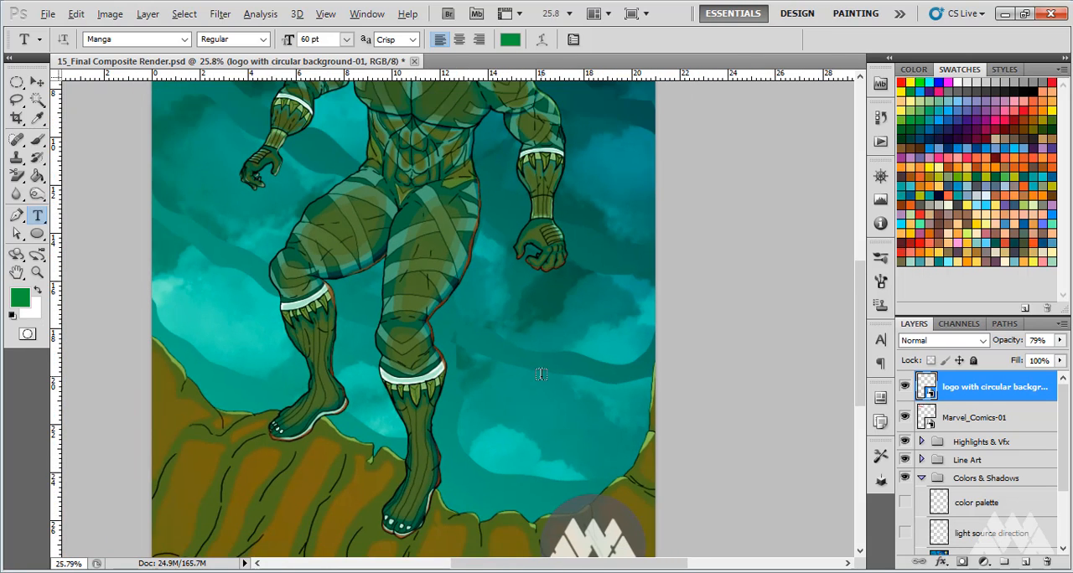
{"action": "scroll", "coordinate": [541, 375], "scroll_direction": "down", "scroll_amount": 1}
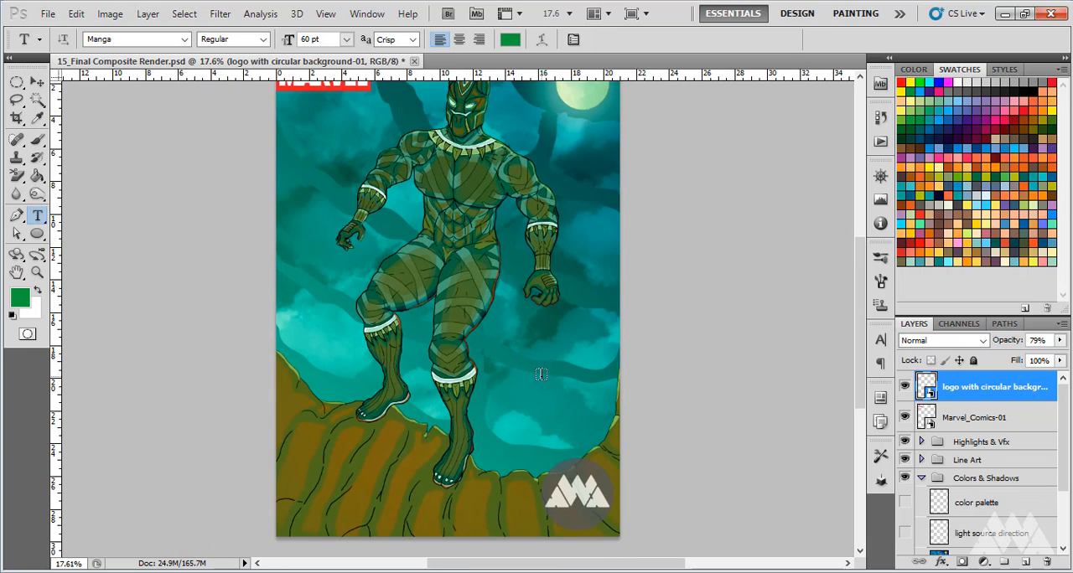
{"action": "scroll", "coordinate": [540, 375], "scroll_direction": "up", "scroll_amount": 1}
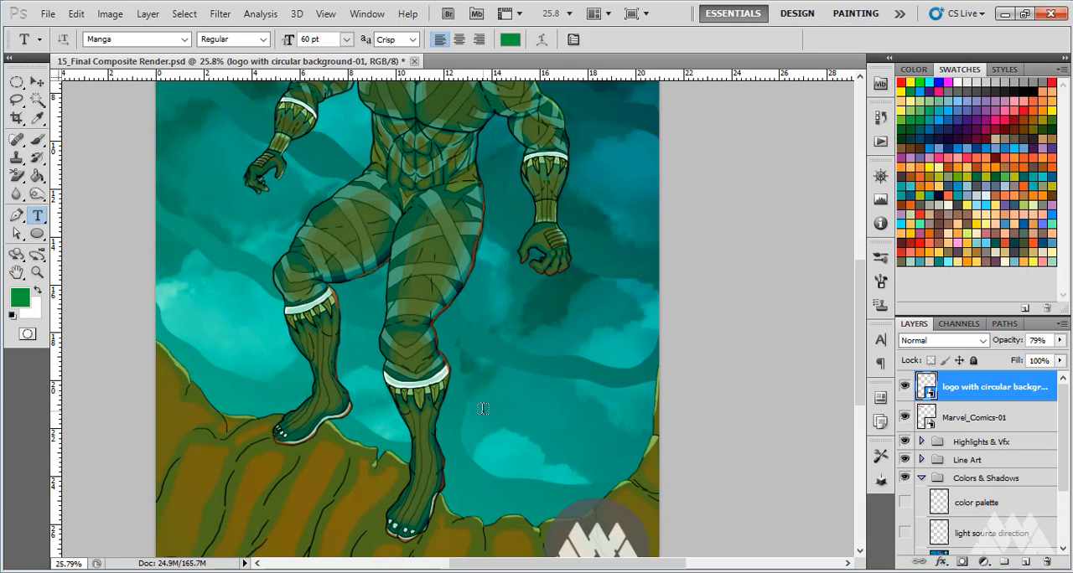
{"action": "left_click", "coordinate": [185, 39]}
{"action": "scroll", "coordinate": [189, 360], "scroll_direction": "down", "scroll_amount": 20}
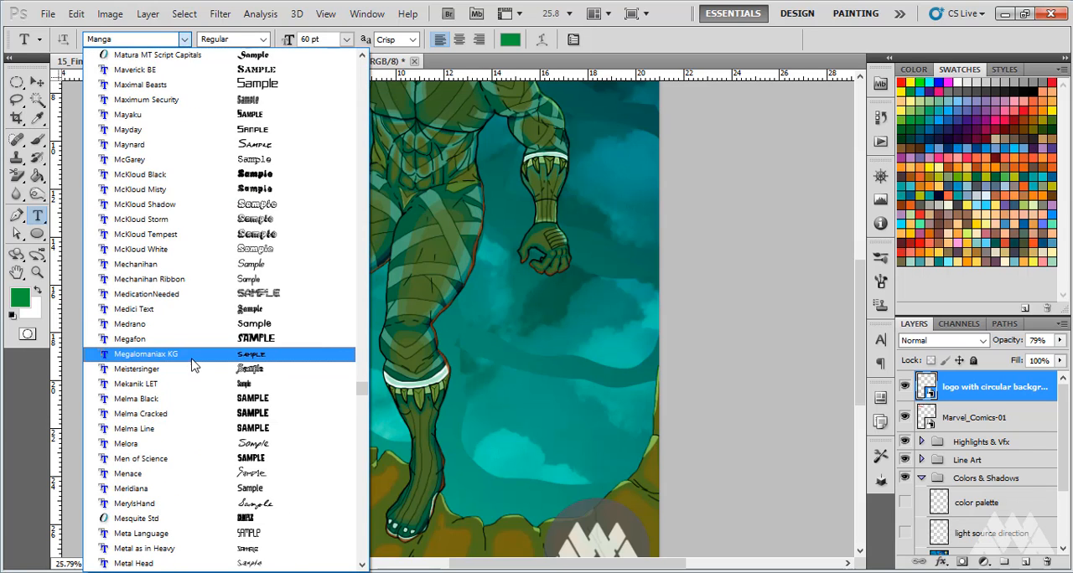
{"action": "scroll", "coordinate": [185, 388], "scroll_direction": "down", "scroll_amount": 5}
{"action": "left_click", "coordinate": [145, 40]}
{"action": "left_click", "coordinate": [132, 39]}
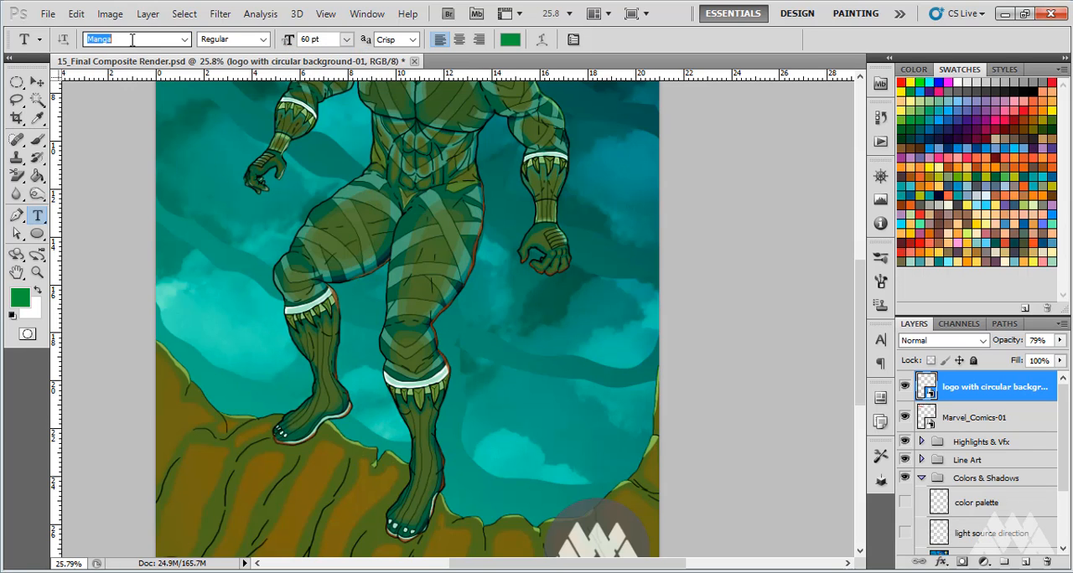
{"action": "type", "text": "Wolf's Bane"}
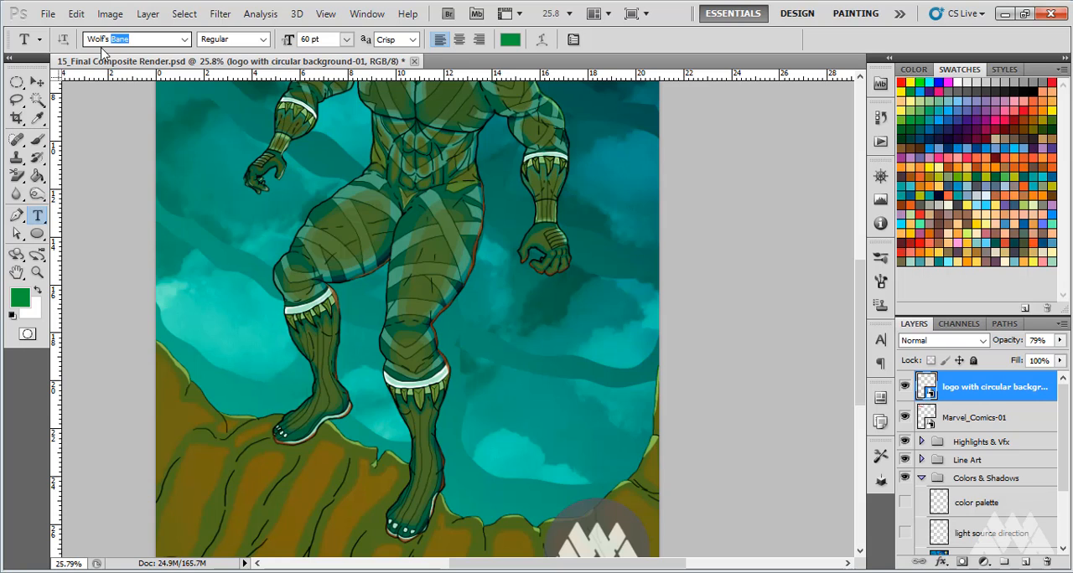
{"action": "key", "text": "Return"}
{"action": "left_click", "coordinate": [185, 40]}
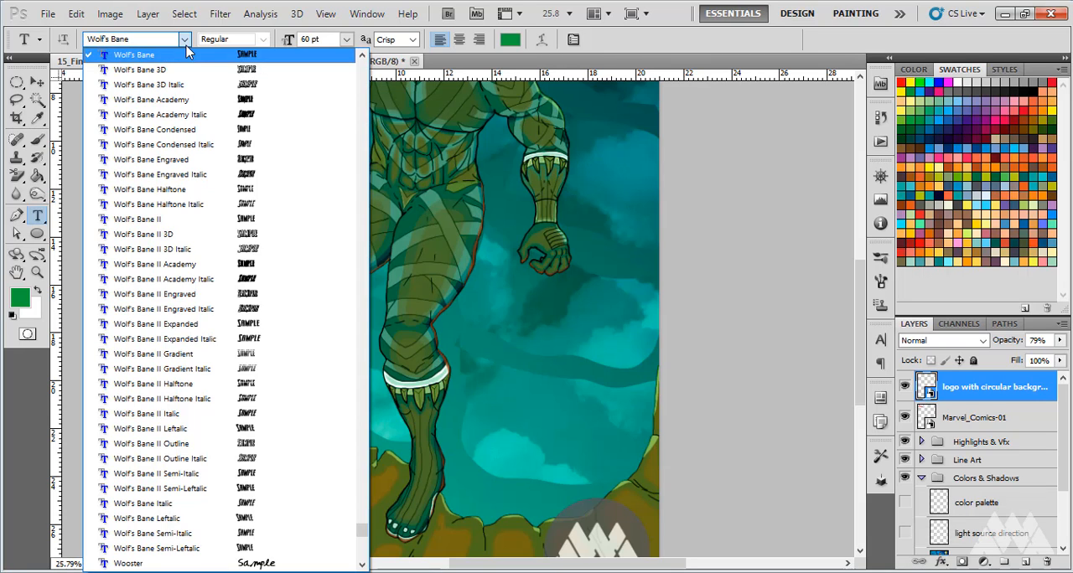
{"action": "left_click", "coordinate": [188, 54]}
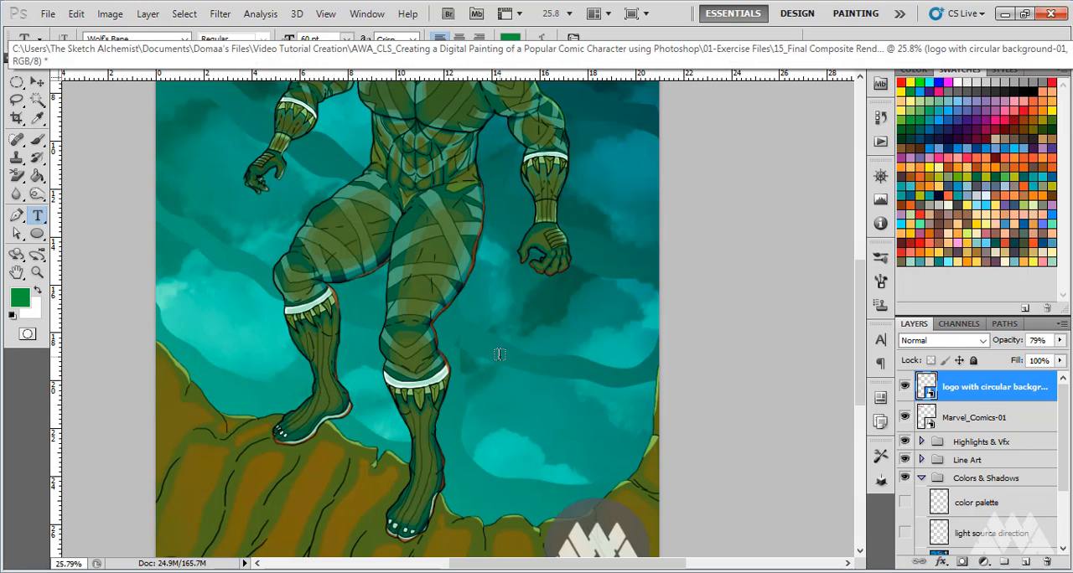
Add the text BLACK PANTHER on two lines at 60 pt in the sky beside the character's legs, below the clenched fist
{"action": "left_click", "coordinate": [346, 39]}
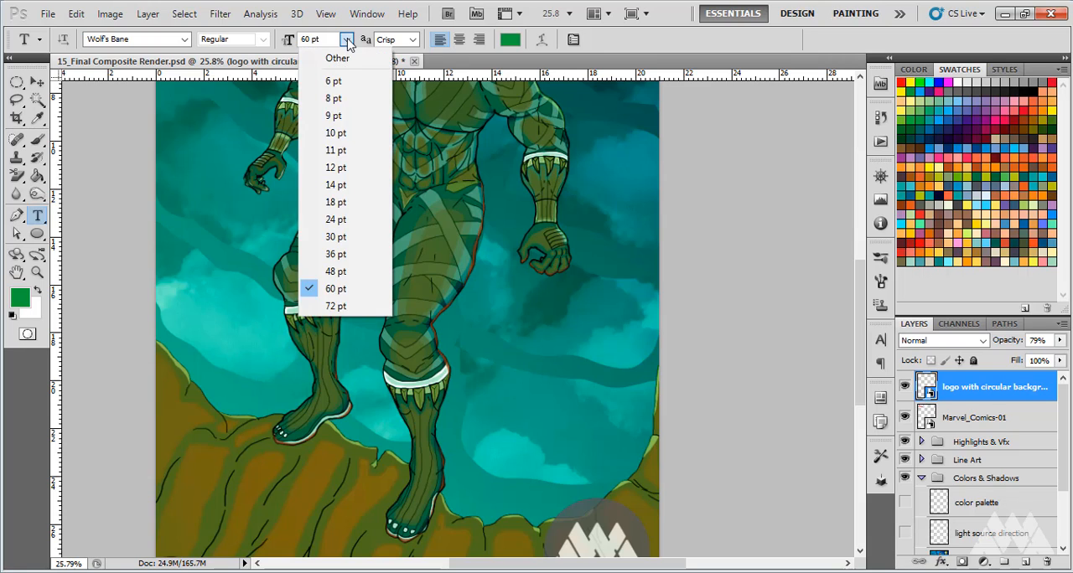
{"action": "left_click", "coordinate": [346, 40]}
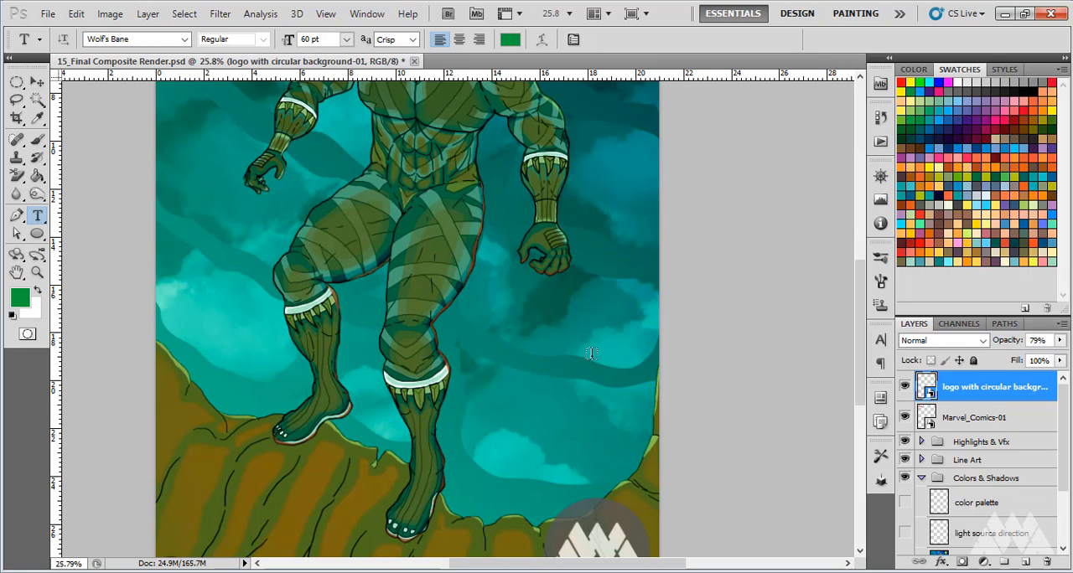
{"action": "left_click", "coordinate": [510, 327]}
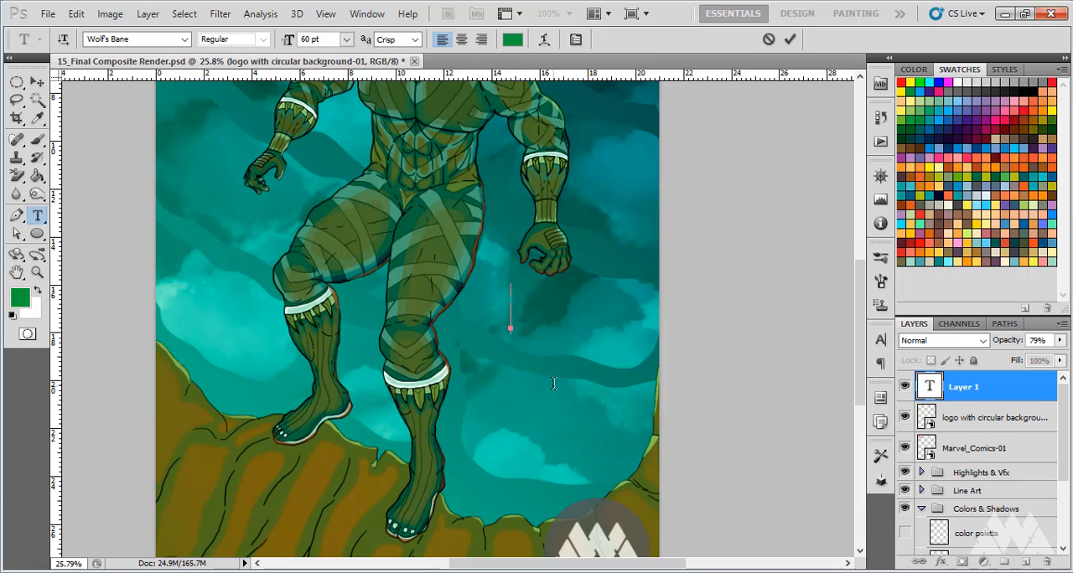
{"action": "type", "text": "BLACK"}
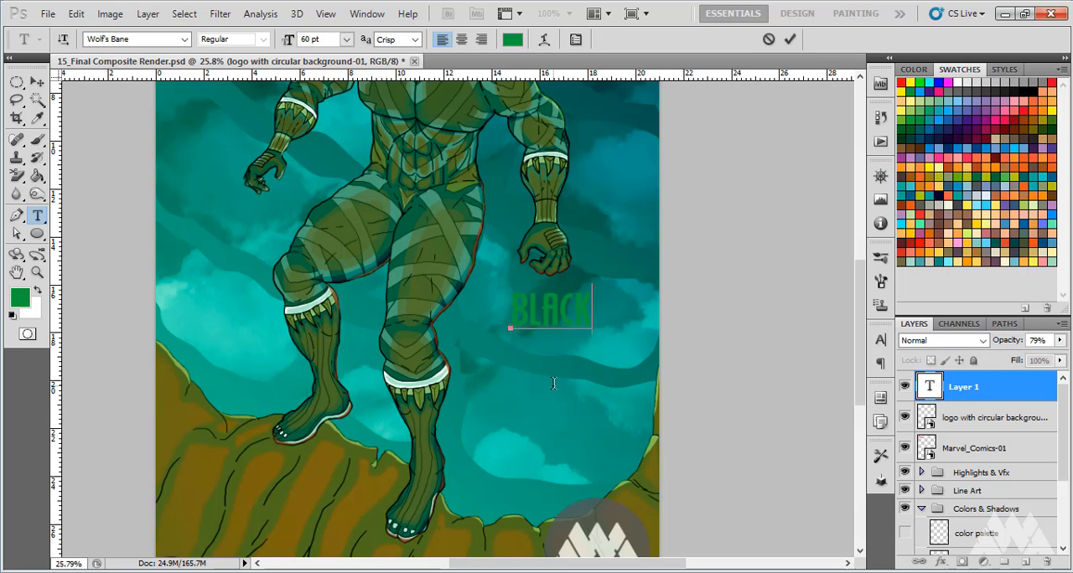
{"action": "key", "text": "Return"}
{"action": "type", "text": "PANTHER"}
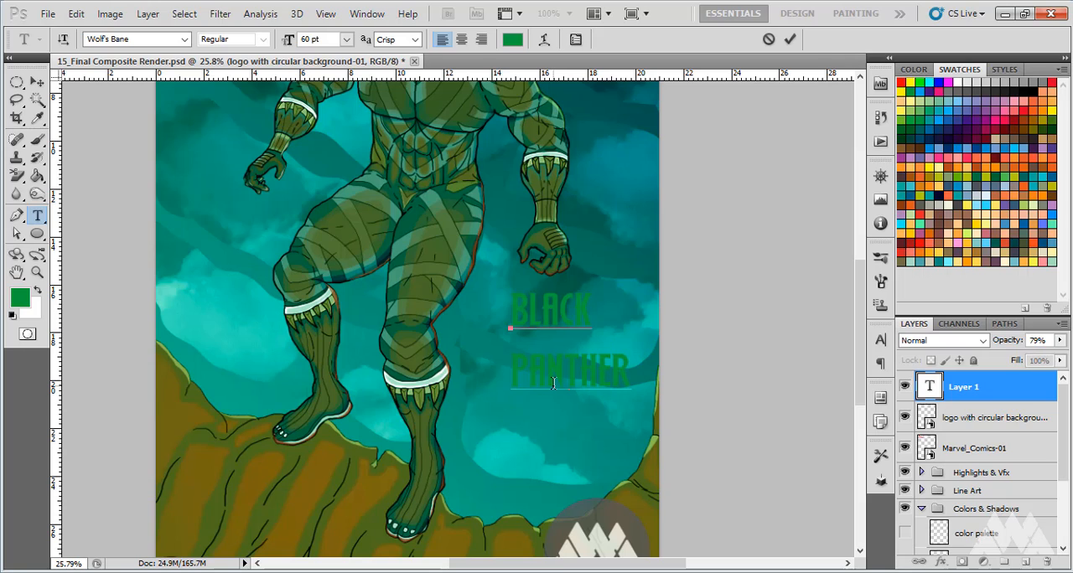
Change the color of both BLACK PANTHER lines to the default black and center-align them
{"action": "left_click_drag", "start_coordinate": [632, 362], "coordinate": [467, 304]}
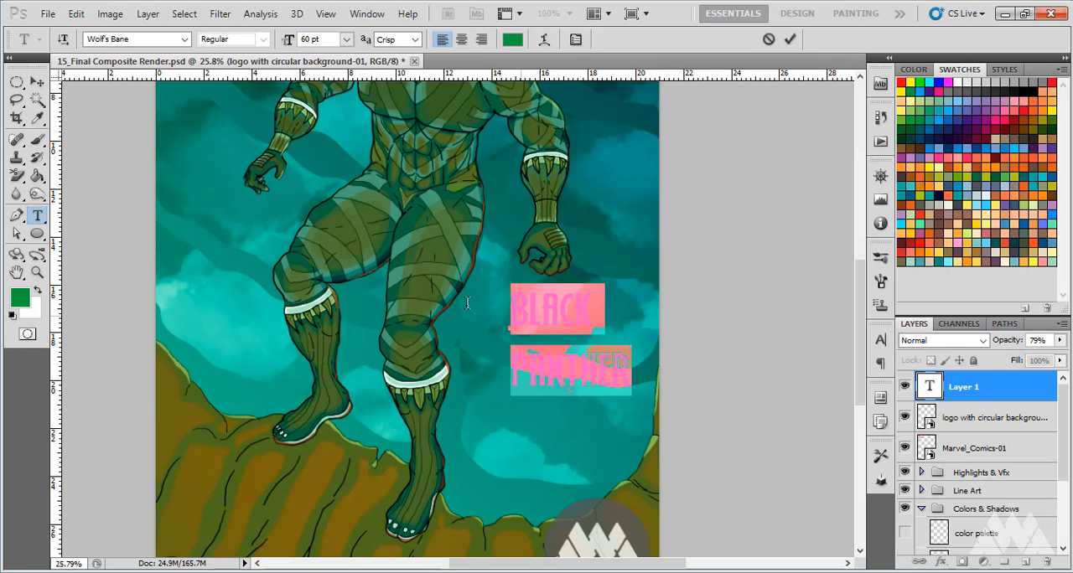
{"action": "left_click", "coordinate": [13, 316]}
{"action": "left_click", "coordinate": [529, 315]}
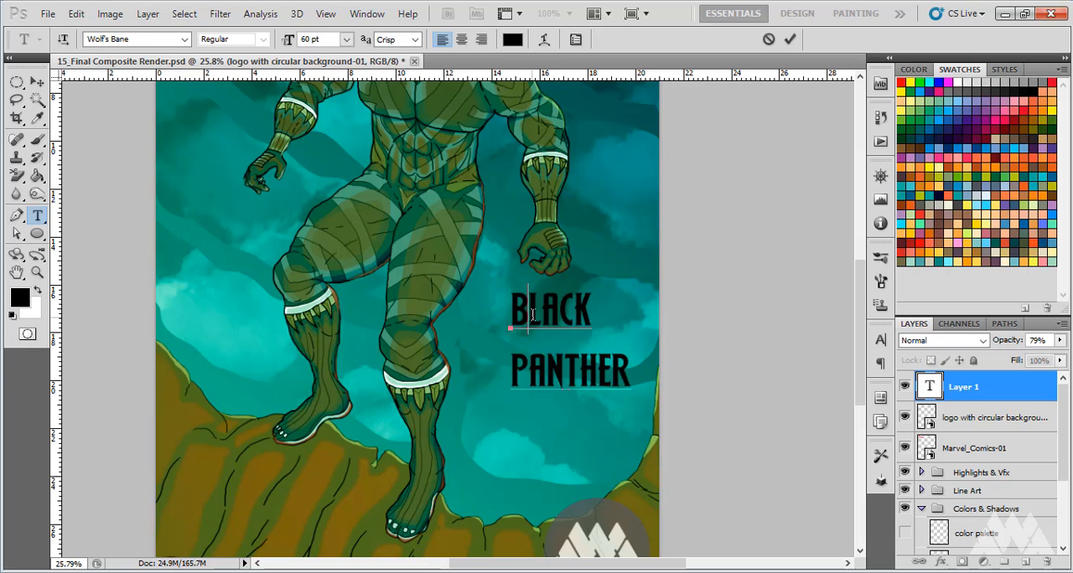
{"action": "left_click_drag", "start_coordinate": [633, 379], "coordinate": [489, 300]}
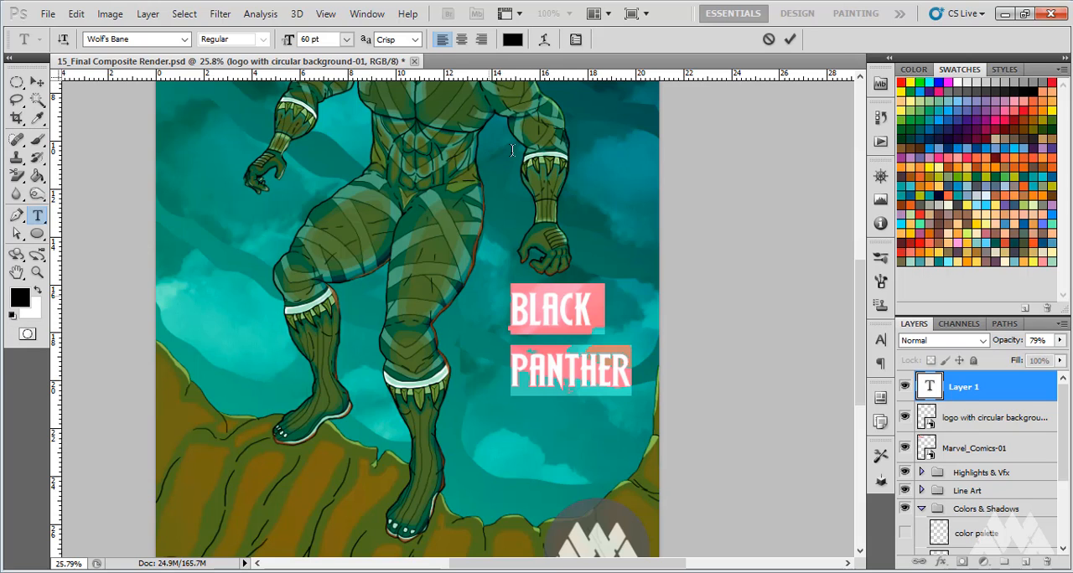
{"action": "left_click", "coordinate": [461, 39]}
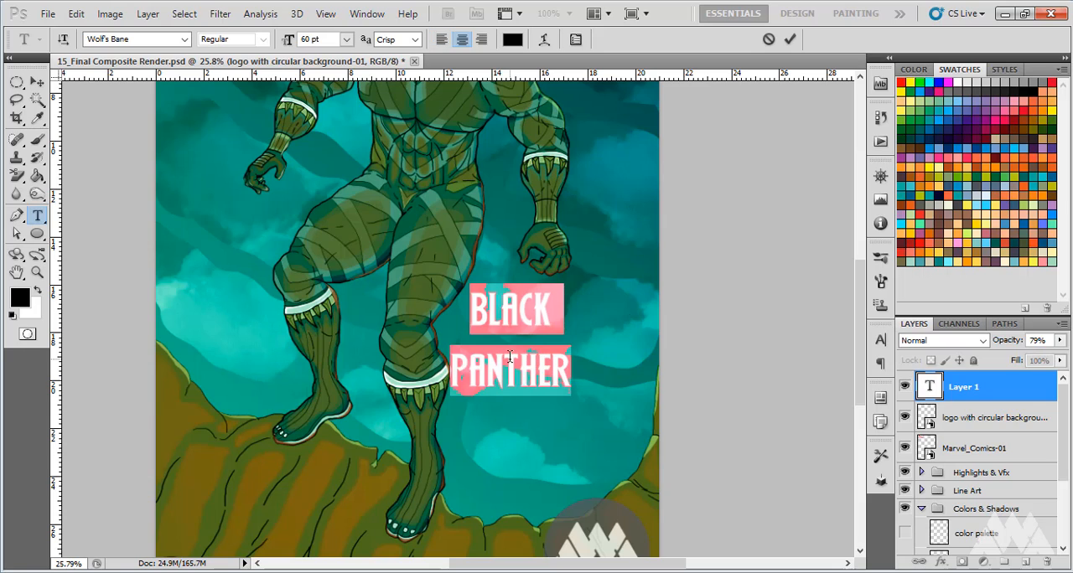
Commit the text and move it away from the leg into the open sky above the circular logo, nudging it slightly upward
{"action": "left_click", "coordinate": [37, 81]}
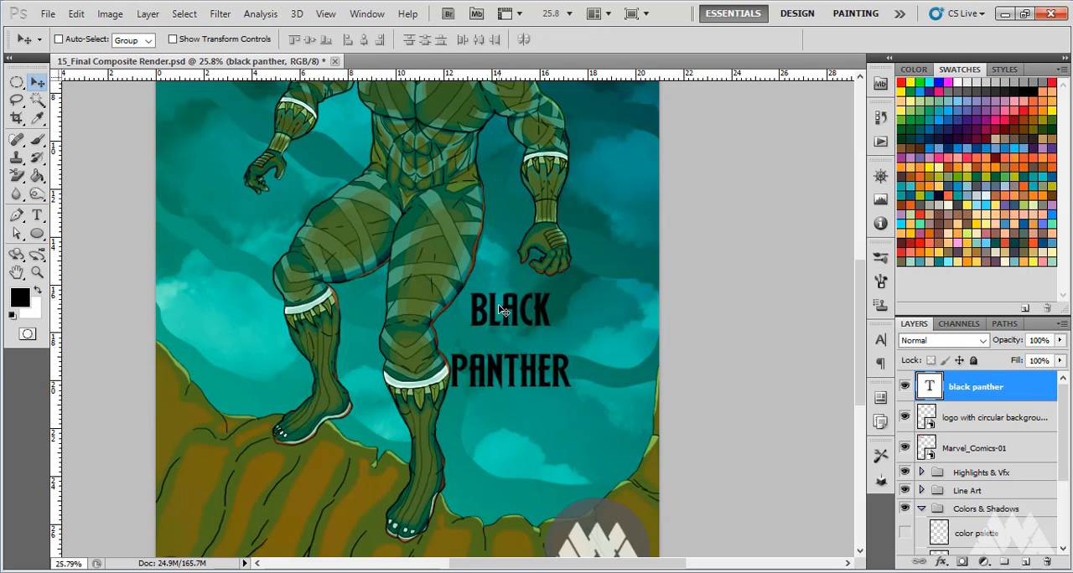
{"action": "mouse_move", "coordinate": [542, 321]}
{"action": "left_mouse_down"}
{"action": "mouse_move", "coordinate": [562, 332]}
{"action": "mouse_move", "coordinate": [552, 330]}
{"action": "left_mouse_up"}
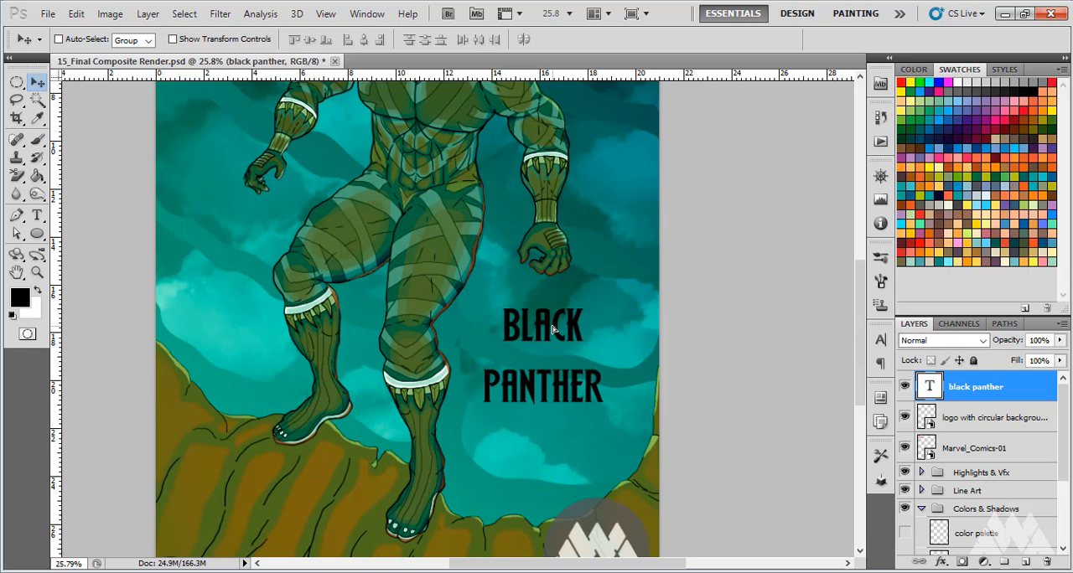
{"action": "left_click_drag", "start_coordinate": [553, 330], "coordinate": [552, 329]}
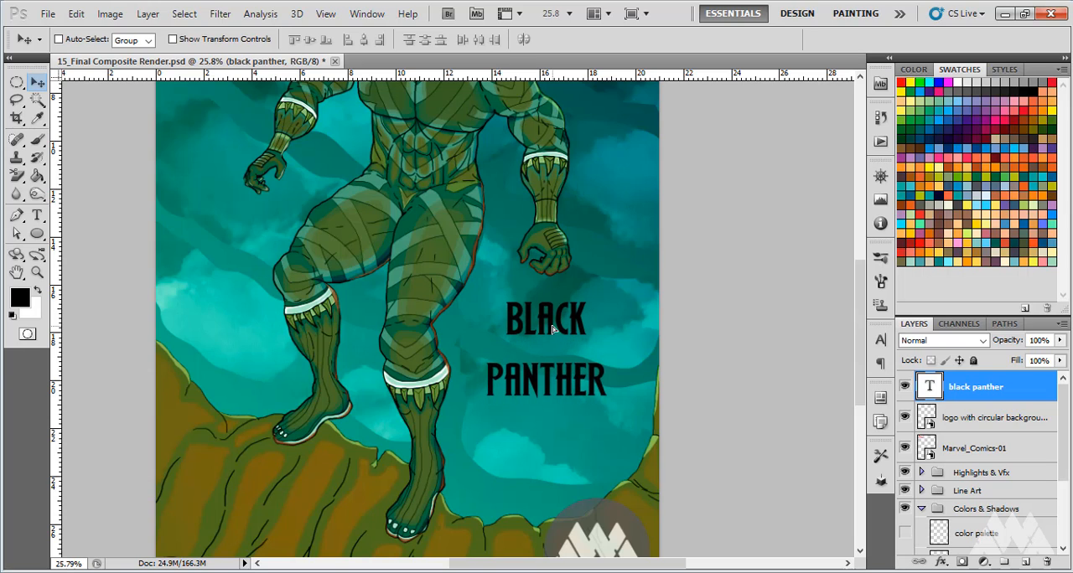
{"action": "key", "text": "shift+Up"}
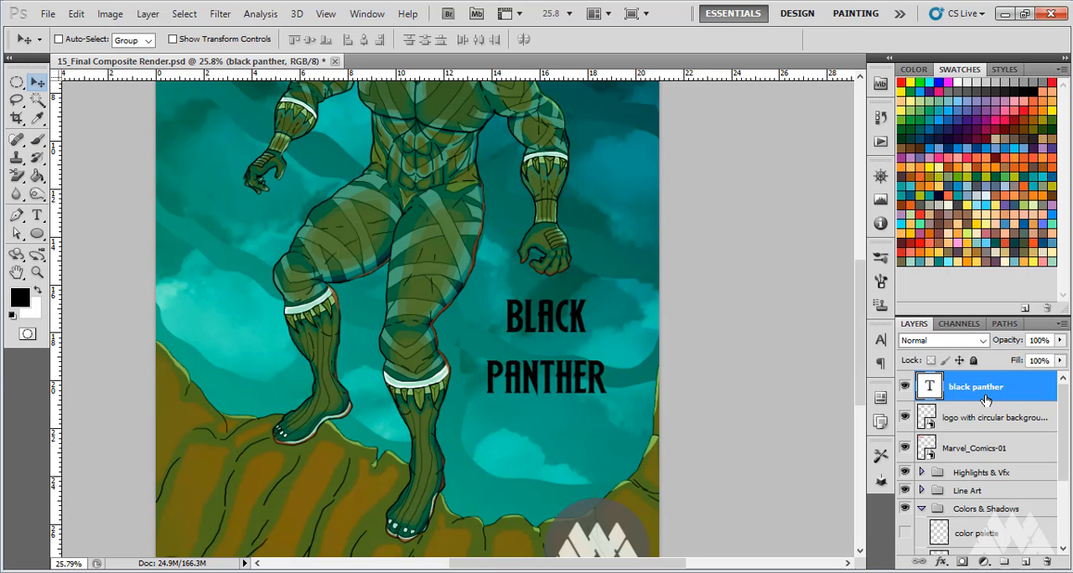
Add a Stroke layer style to the black panther text layer, keeping the text in view beside the style settings
{"action": "left_click", "coordinate": [76, 13]}
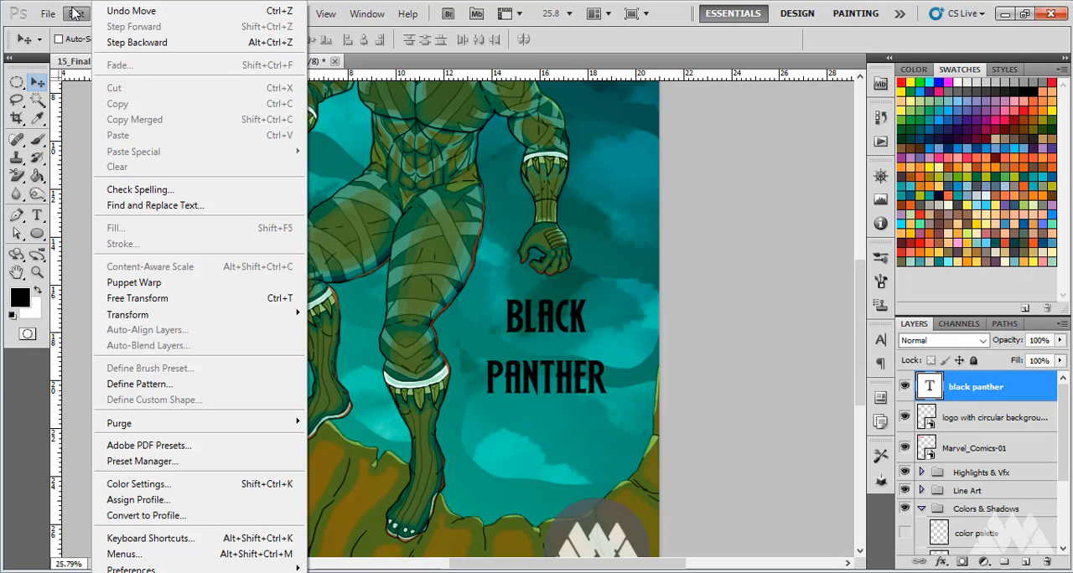
{"action": "left_click", "coordinate": [656, 48]}
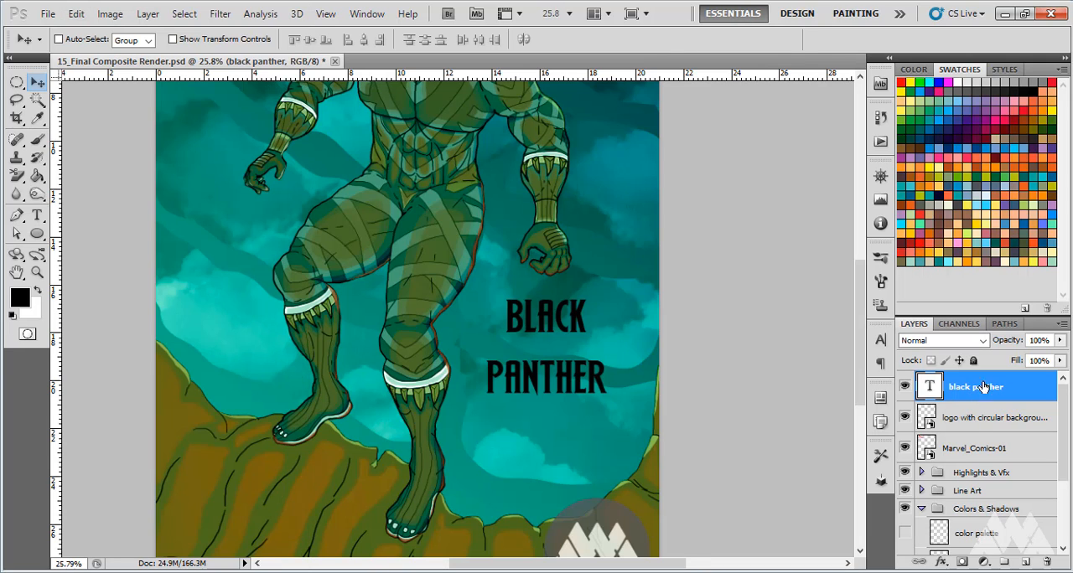
{"action": "left_click", "coordinate": [941, 565]}
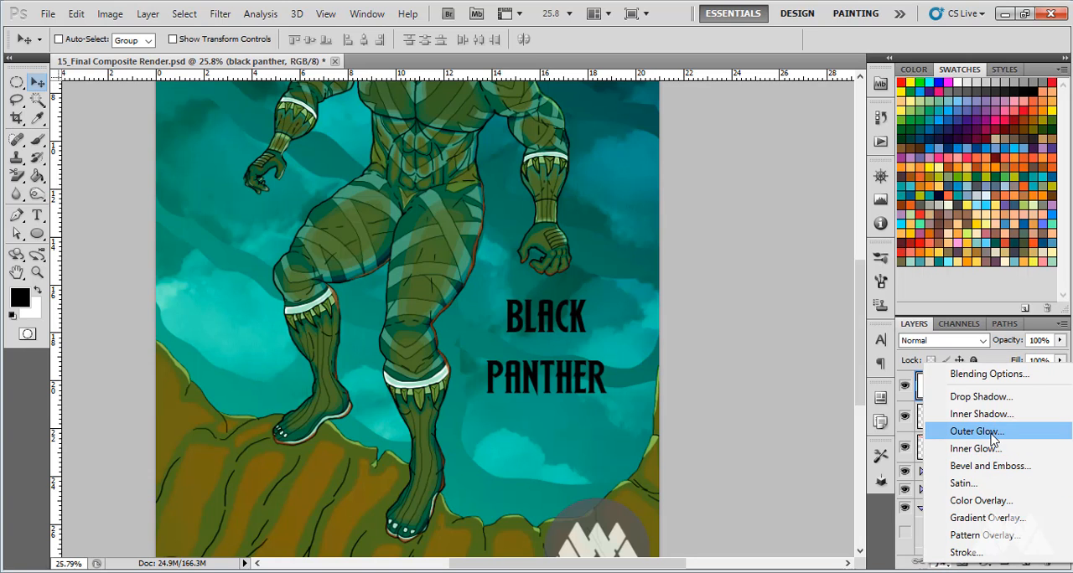
{"action": "left_click", "coordinate": [969, 555]}
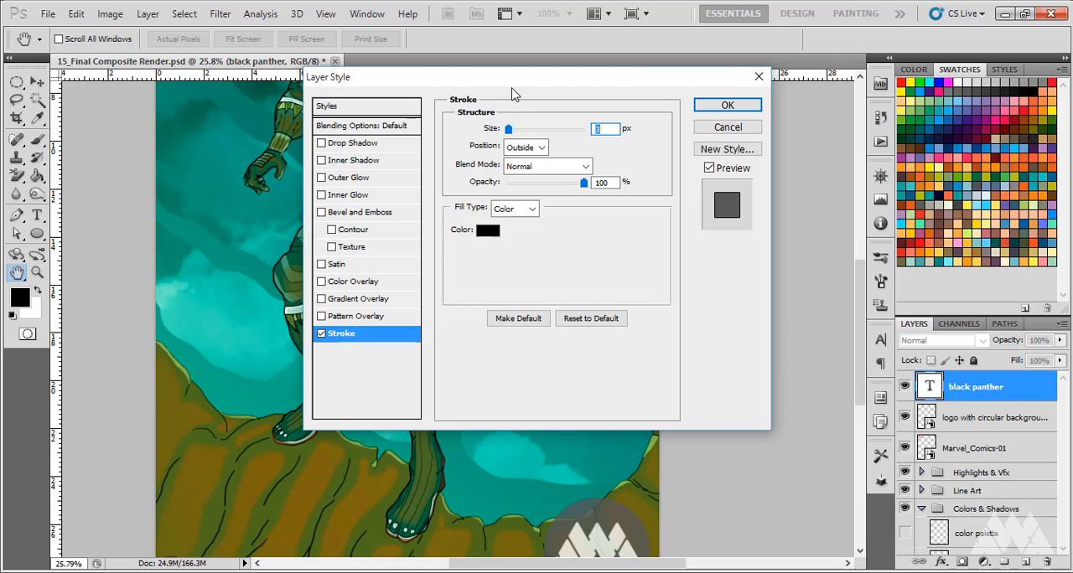
{"action": "left_click_drag", "start_coordinate": [514, 94], "coordinate": [841, 57]}
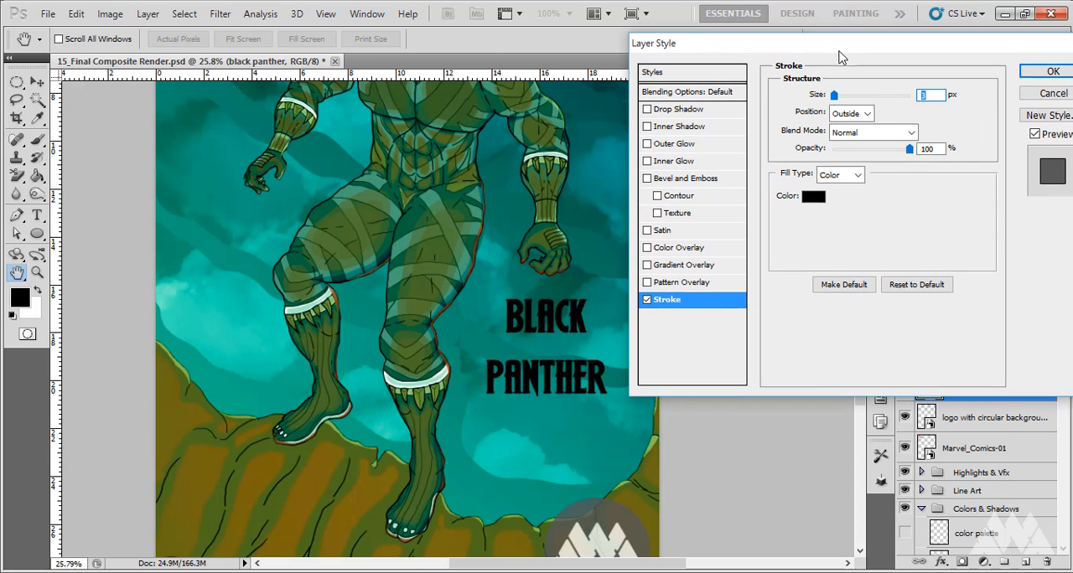
Set the text's stroke color to yellow-green CFE400 and close the floating pixel color read-out
{"action": "left_click", "coordinate": [812, 198]}
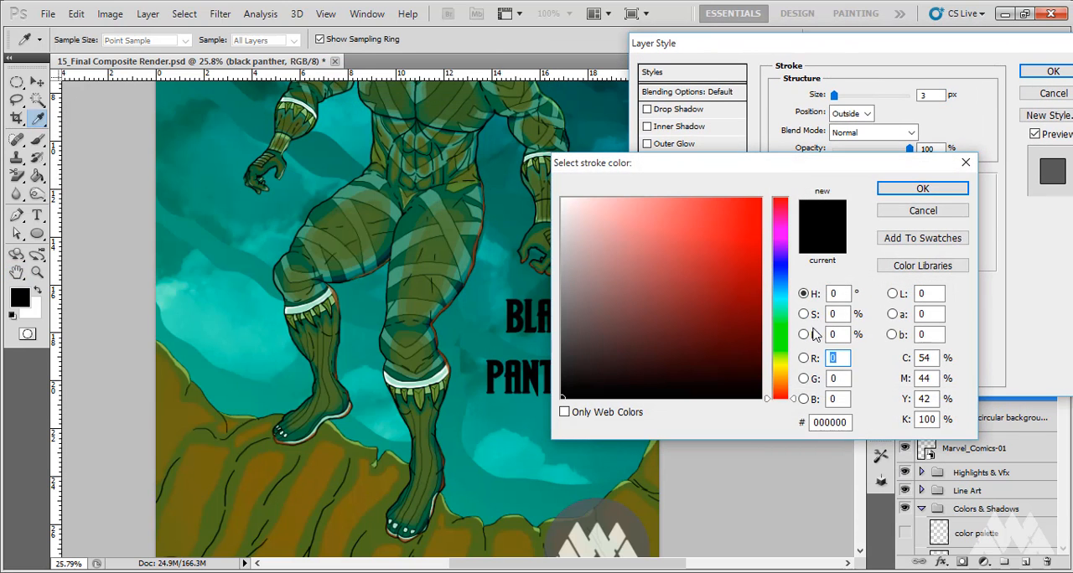
{"action": "left_click_drag", "start_coordinate": [795, 400], "coordinate": [795, 371]}
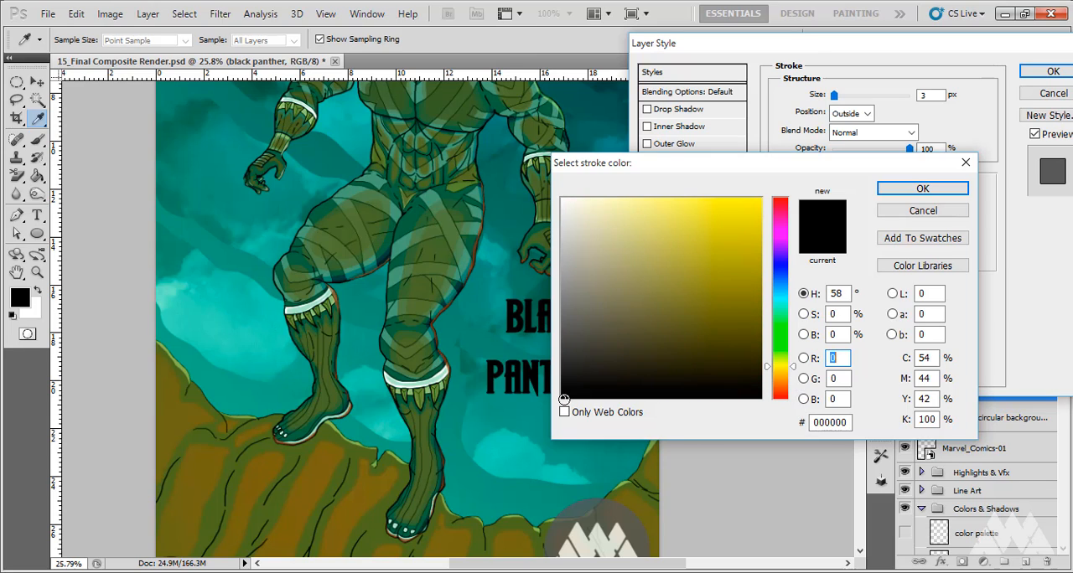
{"action": "mouse_move", "coordinate": [565, 394]}
{"action": "left_mouse_down"}
{"action": "mouse_move", "coordinate": [721, 277]}
{"action": "mouse_move", "coordinate": [711, 221]}
{"action": "mouse_move", "coordinate": [710, 236]}
{"action": "left_mouse_up"}
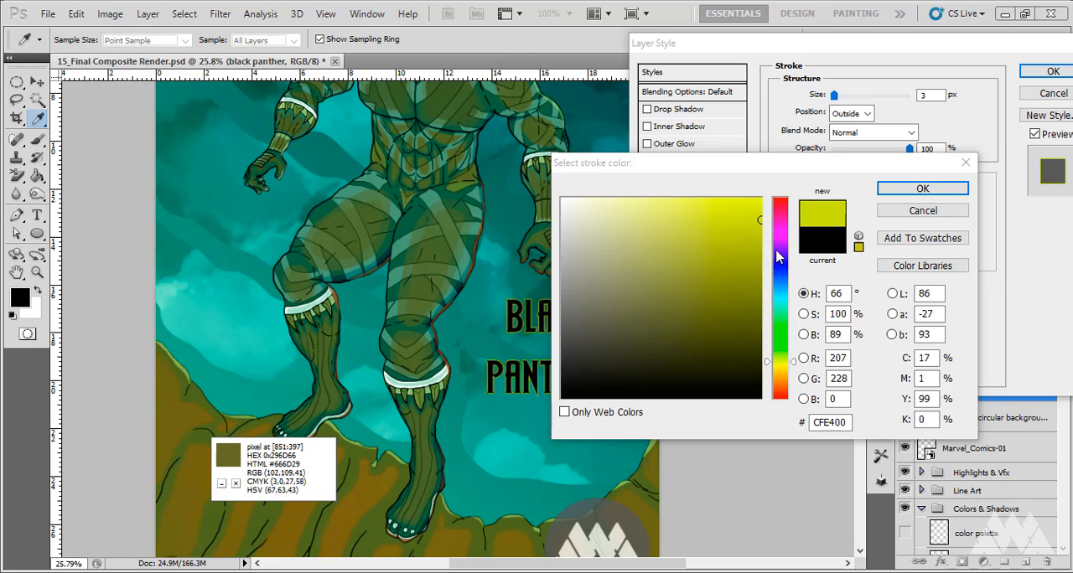
{"action": "left_click", "coordinate": [923, 190]}
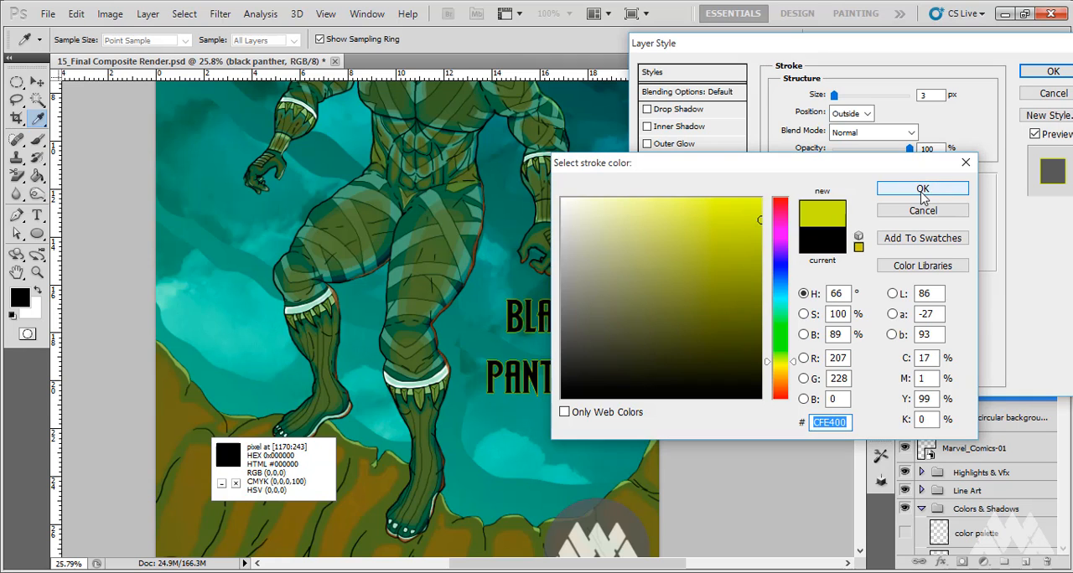
{"action": "left_click", "coordinate": [924, 189]}
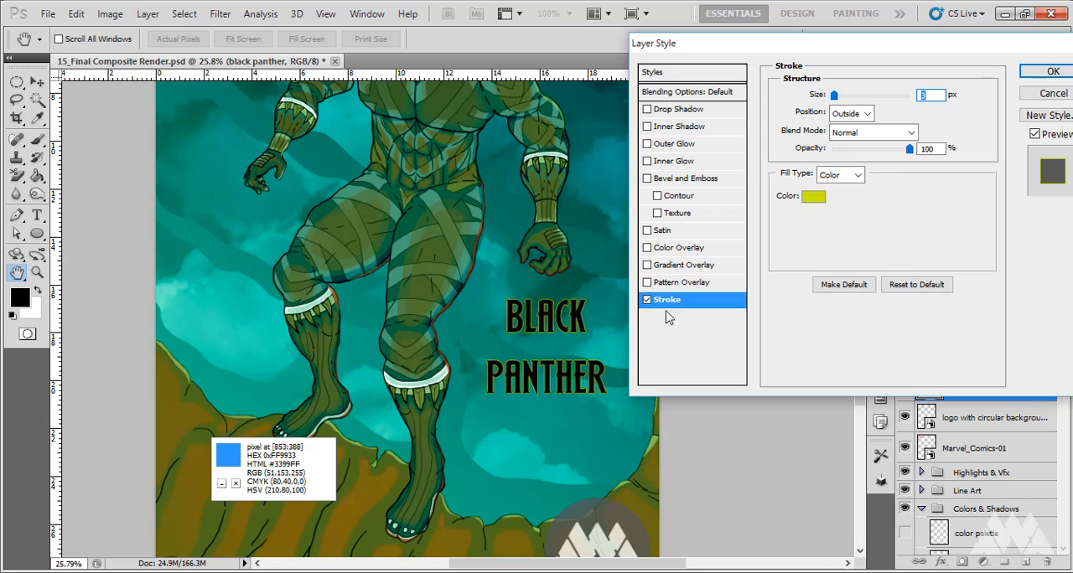
{"action": "left_click", "coordinate": [236, 485]}
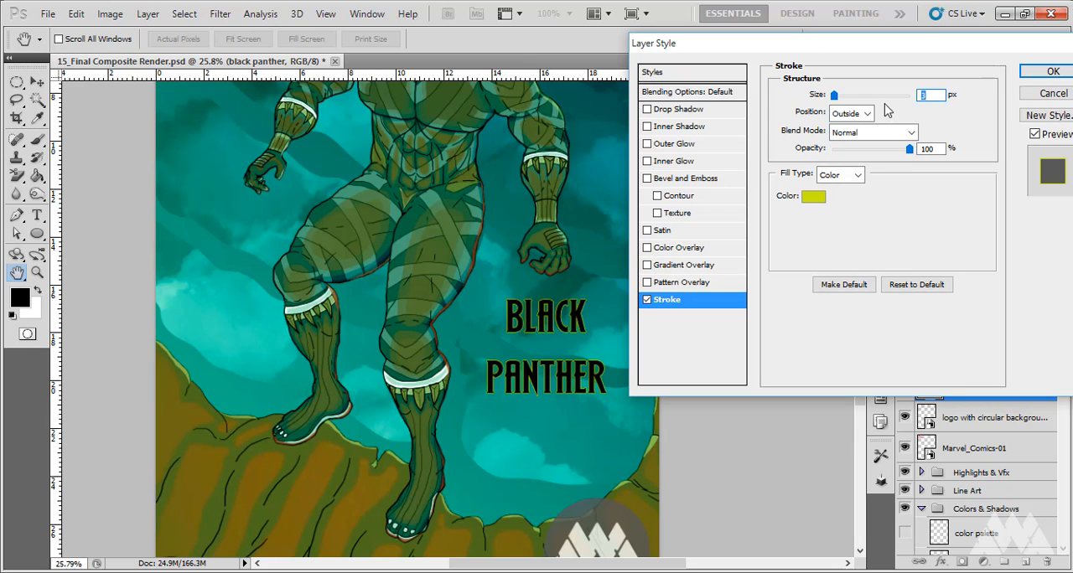
Increase the title's stroke size to 13 px and add an Outer Glow with 8% spread and 51 px size
{"action": "left_click_drag", "start_coordinate": [834, 96], "coordinate": [842, 99]}
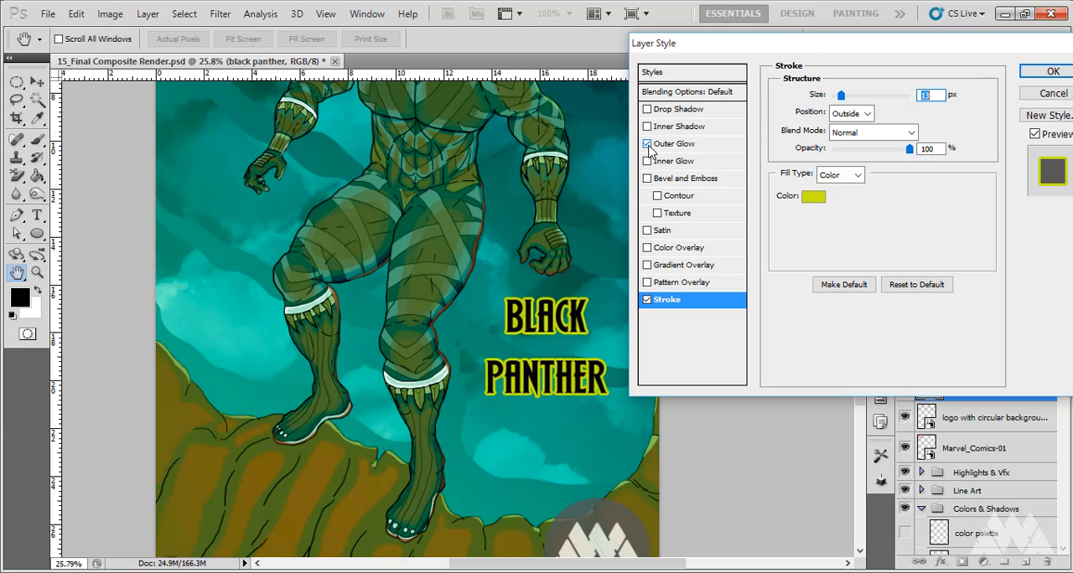
{"action": "left_click", "coordinate": [673, 151]}
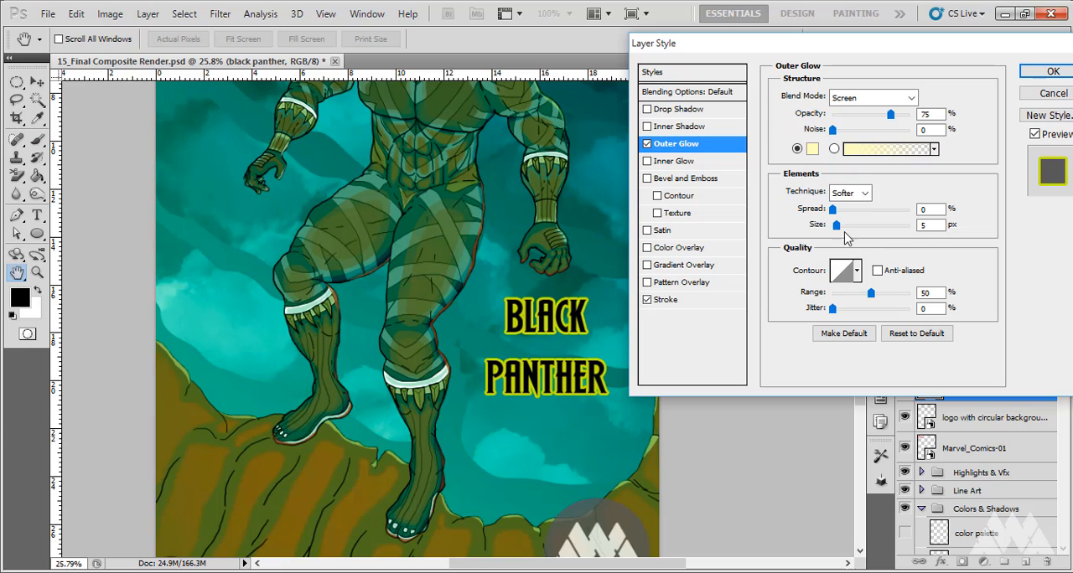
{"action": "mouse_move", "coordinate": [833, 209]}
{"action": "left_mouse_down"}
{"action": "mouse_move", "coordinate": [864, 237]}
{"action": "mouse_move", "coordinate": [839, 213]}
{"action": "left_mouse_up"}
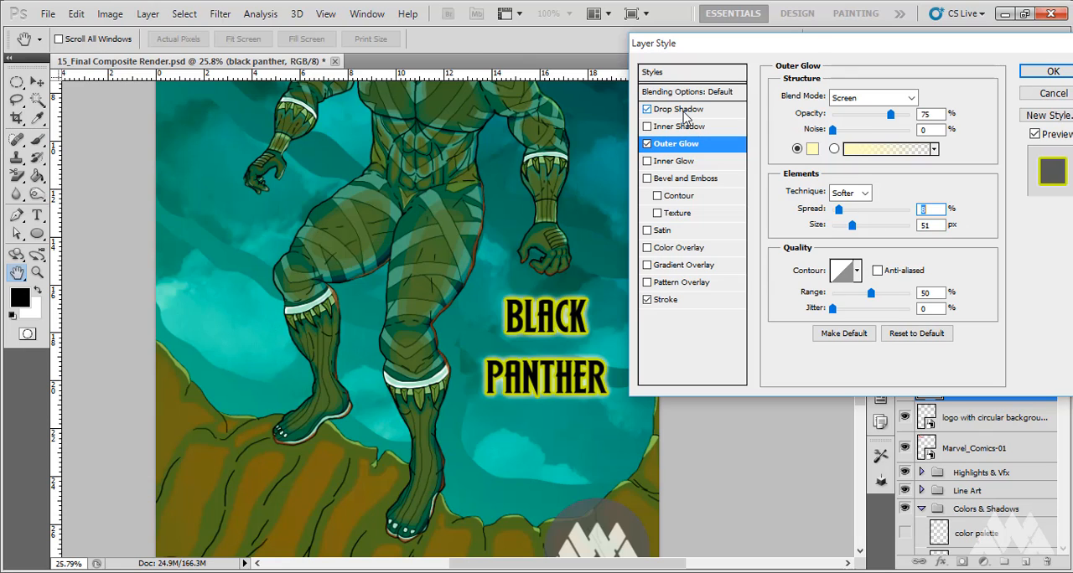
Add a Drop Shadow to the title with 66% opacity, 21 px distance, 46% spread and 73 px size, and apply the layer style
{"action": "left_click", "coordinate": [684, 115]}
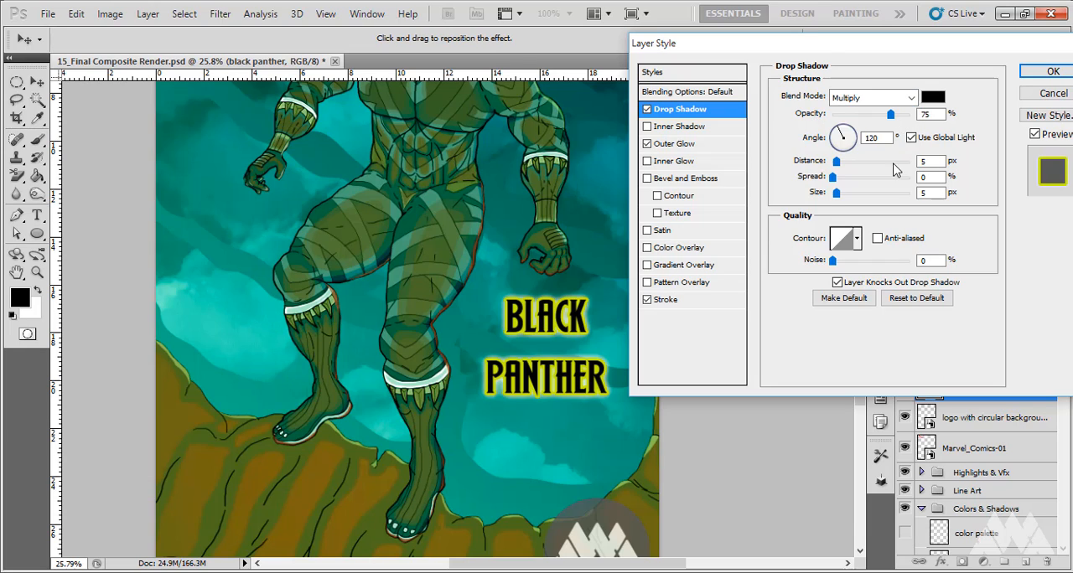
{"action": "left_click_drag", "start_coordinate": [836, 194], "coordinate": [861, 204]}
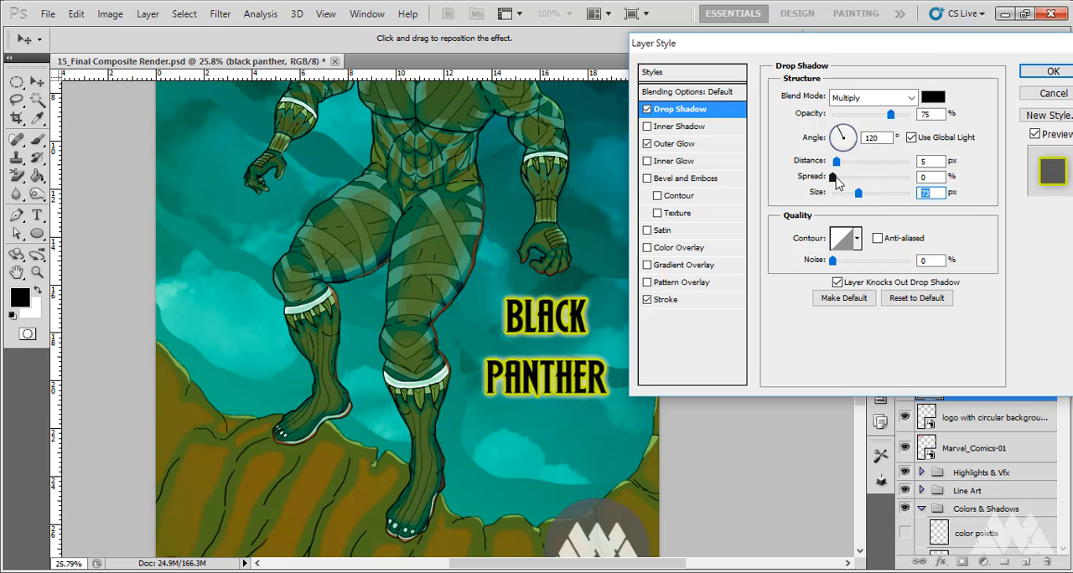
{"action": "left_click_drag", "start_coordinate": [833, 177], "coordinate": [867, 185]}
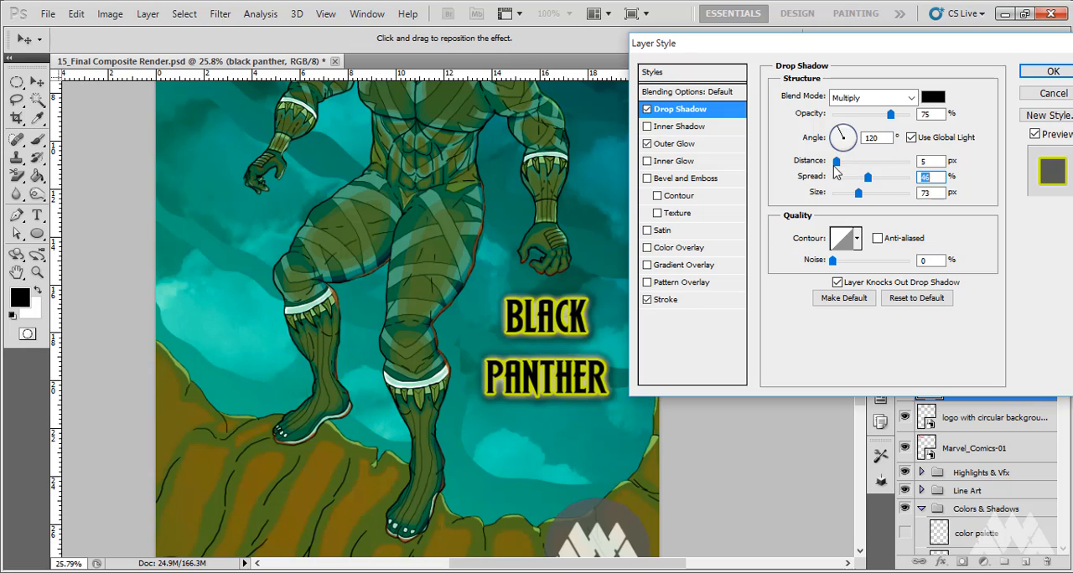
{"action": "mouse_move", "coordinate": [836, 161]}
{"action": "left_mouse_down"}
{"action": "mouse_move", "coordinate": [869, 171]}
{"action": "mouse_move", "coordinate": [850, 172]}
{"action": "left_mouse_up"}
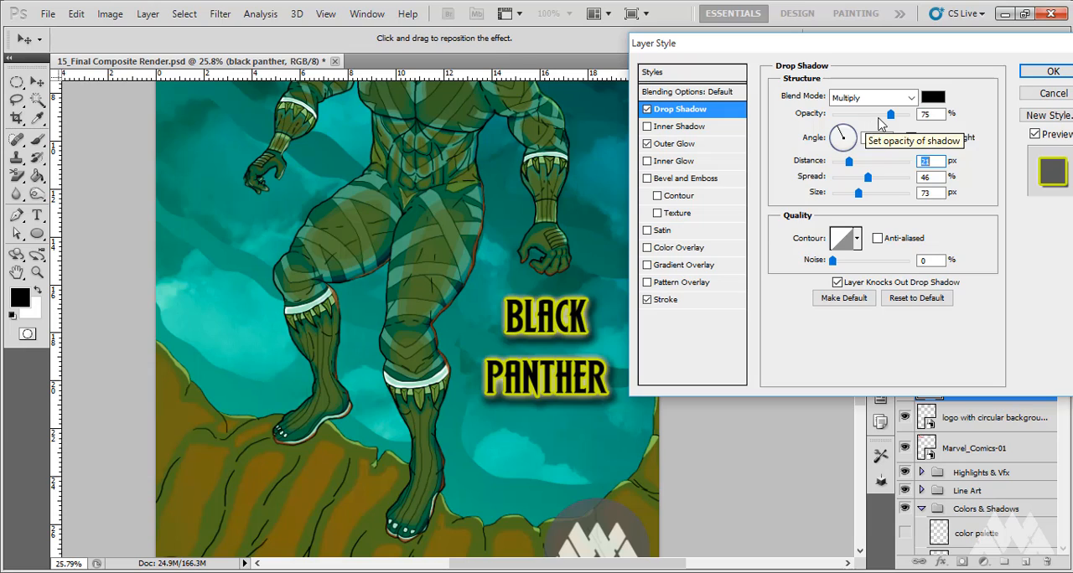
{"action": "mouse_move", "coordinate": [891, 115]}
{"action": "left_mouse_down"}
{"action": "mouse_move", "coordinate": [862, 126]}
{"action": "mouse_move", "coordinate": [885, 123]}
{"action": "left_mouse_up"}
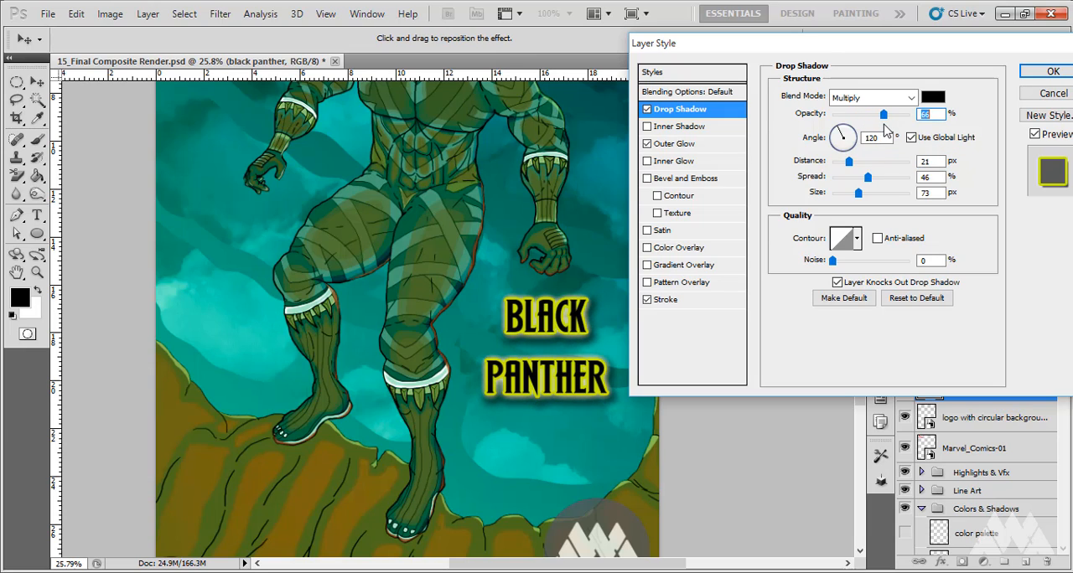
{"action": "left_click", "coordinate": [1031, 75]}
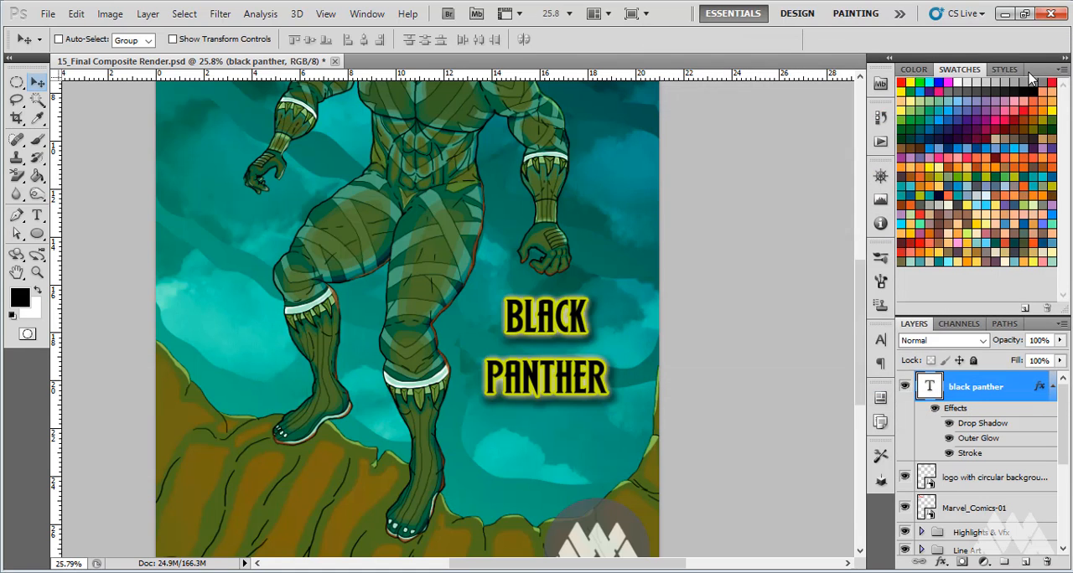
Nudge the BLACK PANTHER title slightly down and to the right, keeping it between the hand and the circular logo
{"action": "mouse_move", "coordinate": [560, 312]}
{"action": "left_mouse_down"}
{"action": "mouse_move", "coordinate": [570, 308]}
{"action": "mouse_move", "coordinate": [560, 315]}
{"action": "mouse_move", "coordinate": [566, 328]}
{"action": "left_mouse_up"}
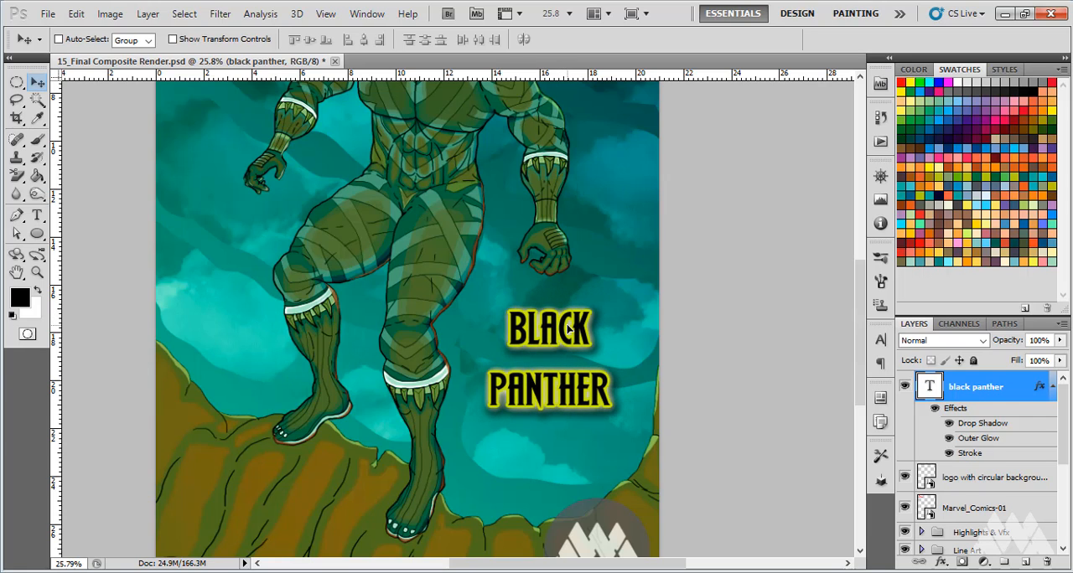
{"action": "scroll", "coordinate": [553, 335], "scroll_direction": "down", "scroll_amount": 3}
{"action": "scroll", "coordinate": [549, 337], "scroll_direction": "down", "scroll_amount": 1}
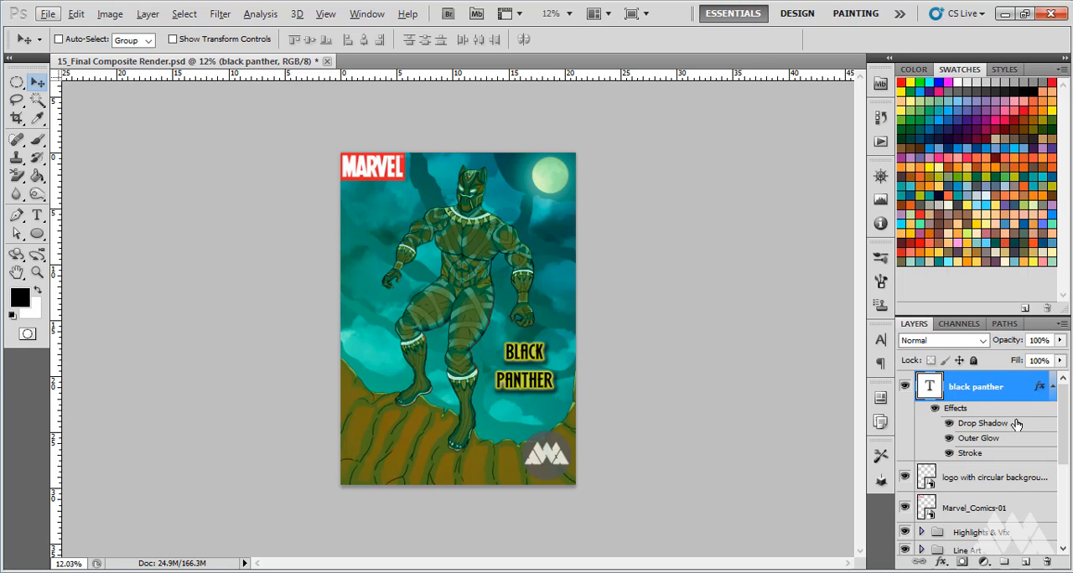
{"action": "scroll", "coordinate": [1014, 479], "scroll_direction": "down", "scroll_amount": 5}
{"action": "scroll", "coordinate": [1014, 479], "scroll_direction": "up", "scroll_amount": 5}
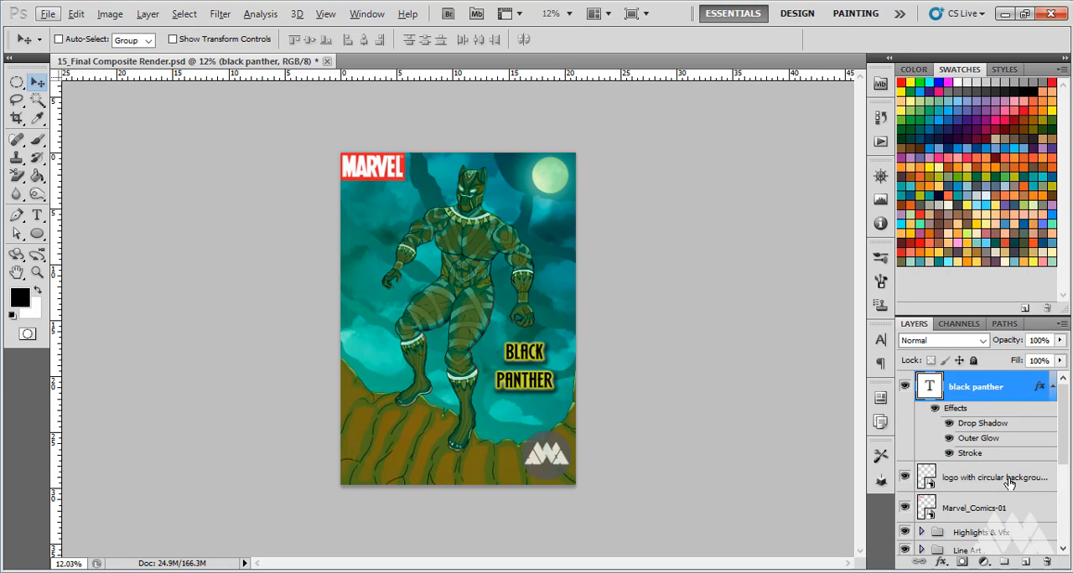
Group the Marvel logo, circular logo and black panther text layers together
{"action": "left_click", "coordinate": [975, 510]}
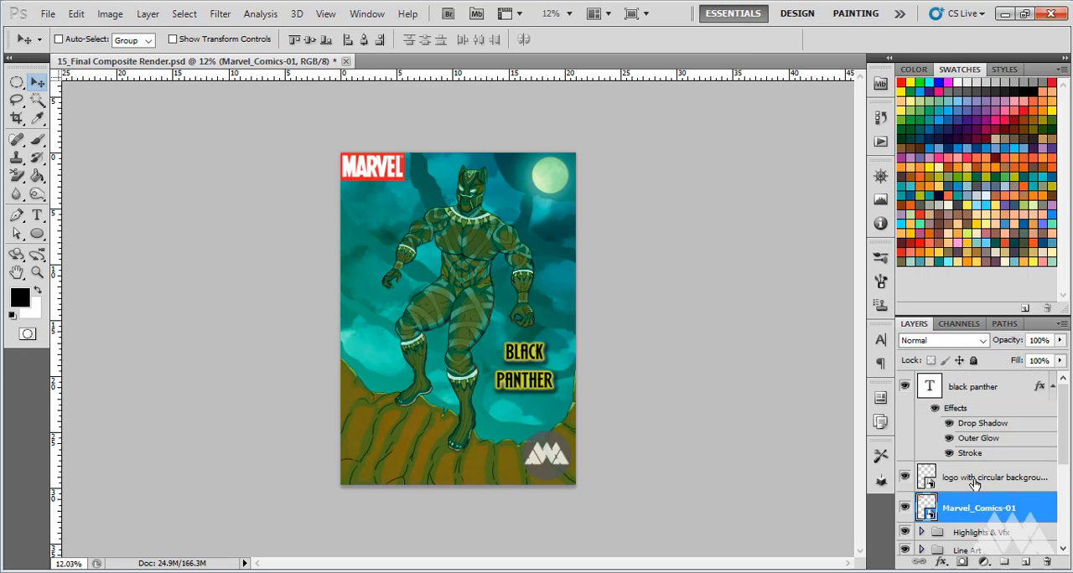
{"action": "left_click", "coordinate": [977, 476], "text": "shift"}
{"action": "left_click", "coordinate": [981, 400], "text": "shift"}
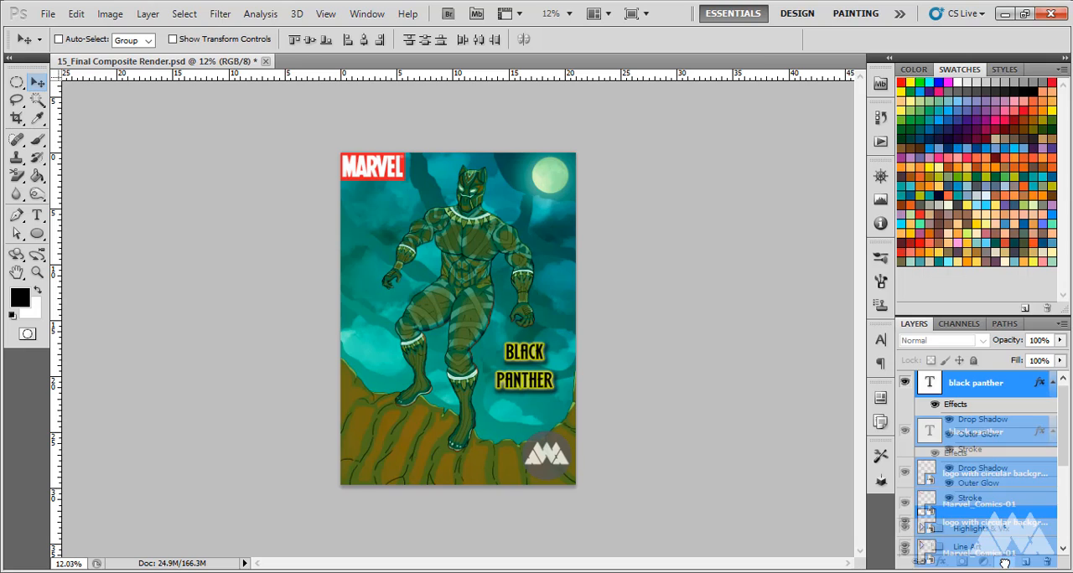
{"action": "key", "text": "ctrl+g"}
Rename the new layer group as Logos & Text
{"action": "double_click", "coordinate": [973, 381]}
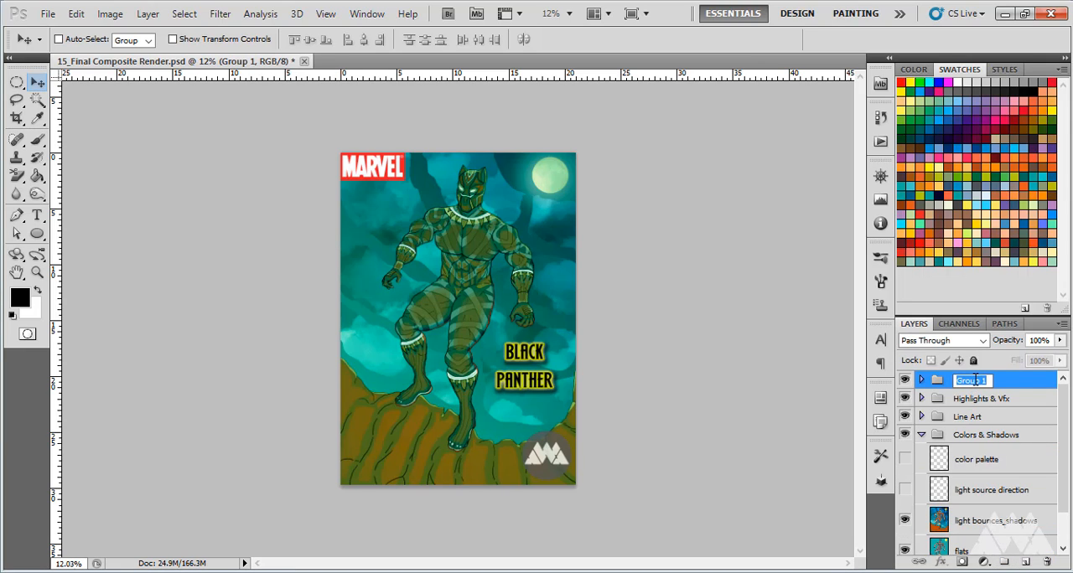
{"action": "type", "text": "logosa"}
{"action": "key", "text": "BackSpace"}
{"action": "type", "text": "& Text"}
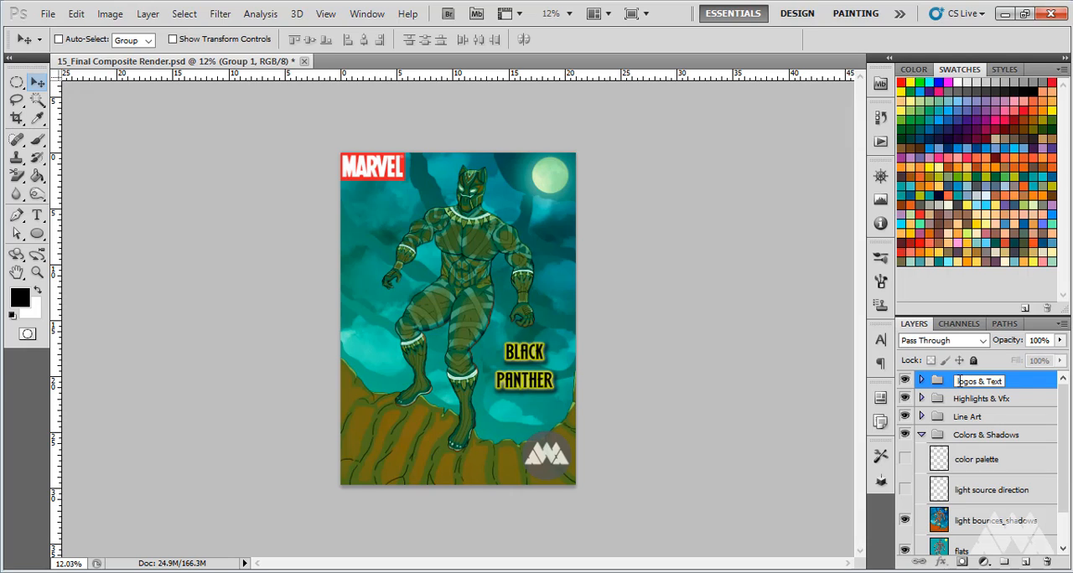
{"action": "type", "text": "L"}
{"action": "left_click", "coordinate": [1024, 390]}
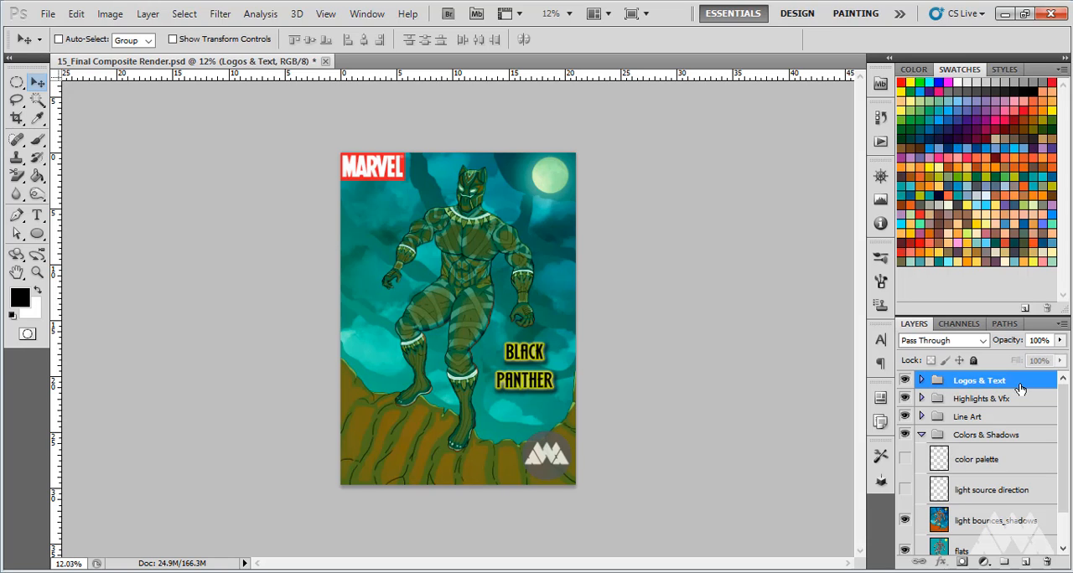
Check the contents of the Logos & Text group and review the whole cover composition
{"action": "left_click", "coordinate": [921, 382]}
{"action": "left_click", "coordinate": [921, 382]}
{"action": "scroll", "coordinate": [485, 329], "scroll_direction": "up", "scroll_amount": 2}
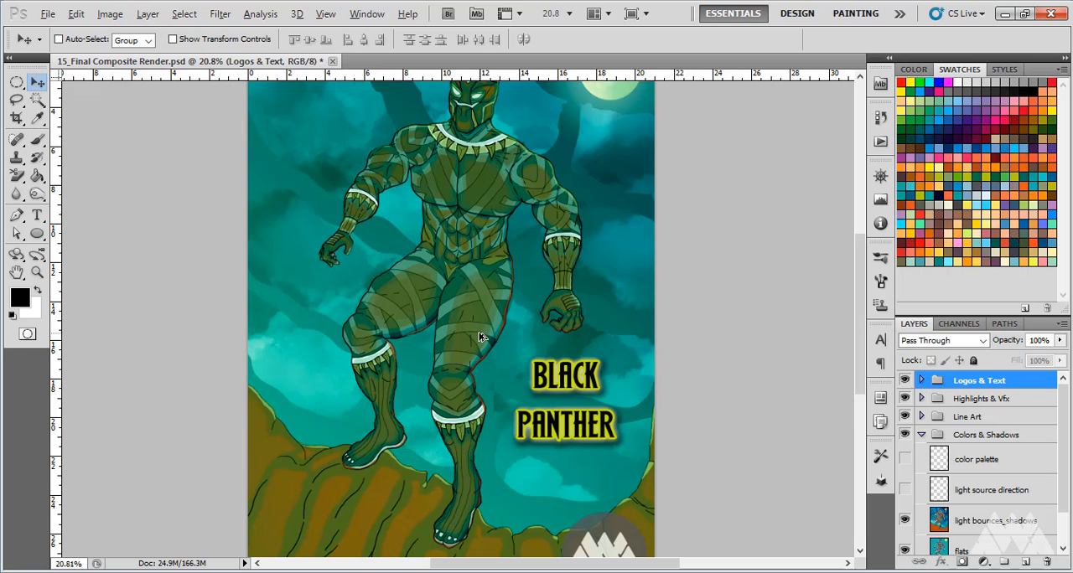
{"action": "scroll", "coordinate": [480, 337], "scroll_direction": "down", "scroll_amount": 2}
{"action": "key", "text": "alt"}
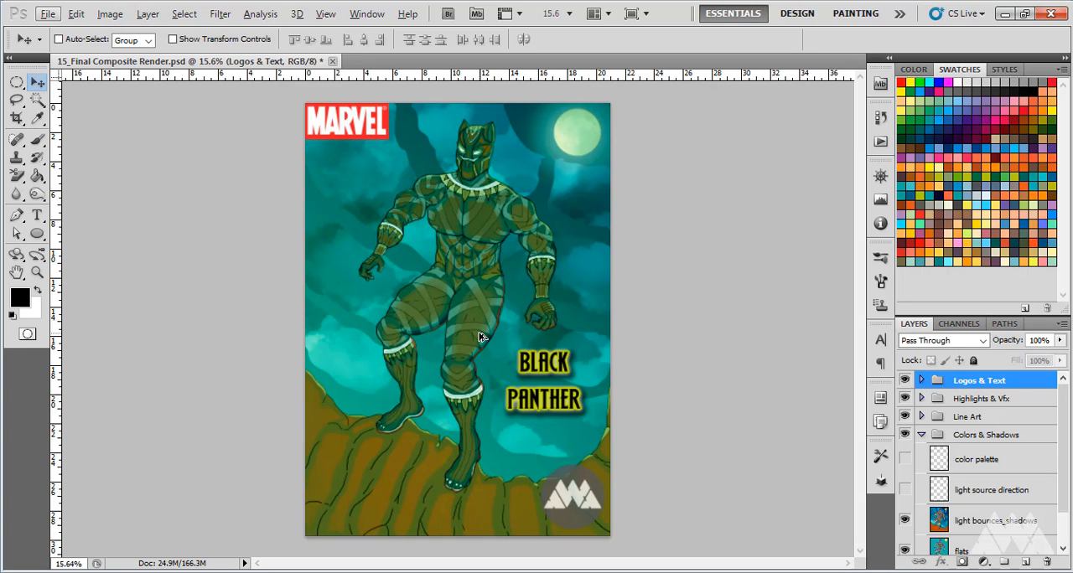
{"action": "scroll", "coordinate": [481, 338], "scroll_direction": "up", "scroll_amount": 3}
{"action": "scroll", "coordinate": [481, 337], "scroll_direction": "down", "scroll_amount": 2}
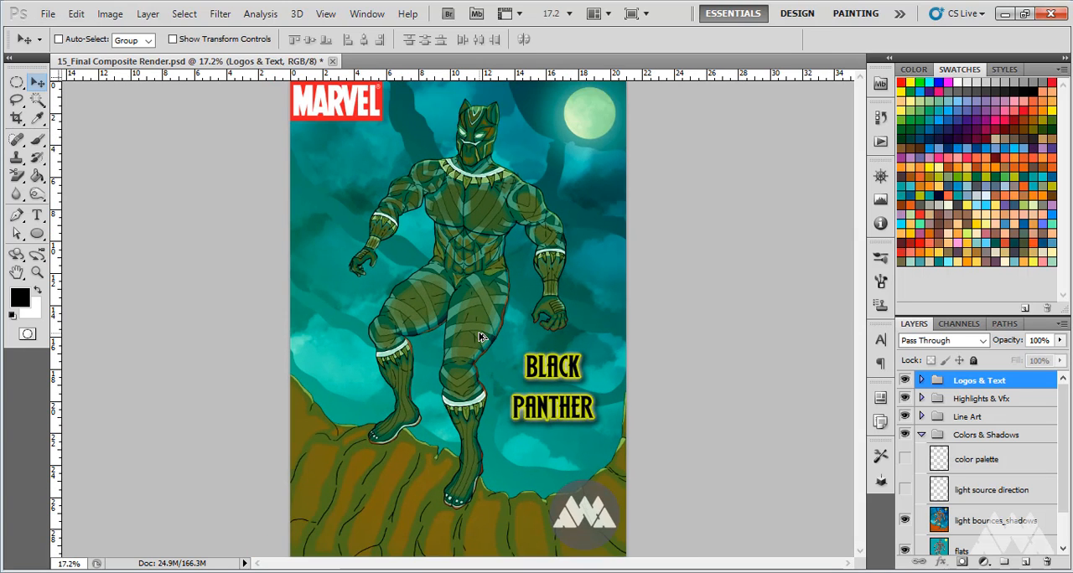